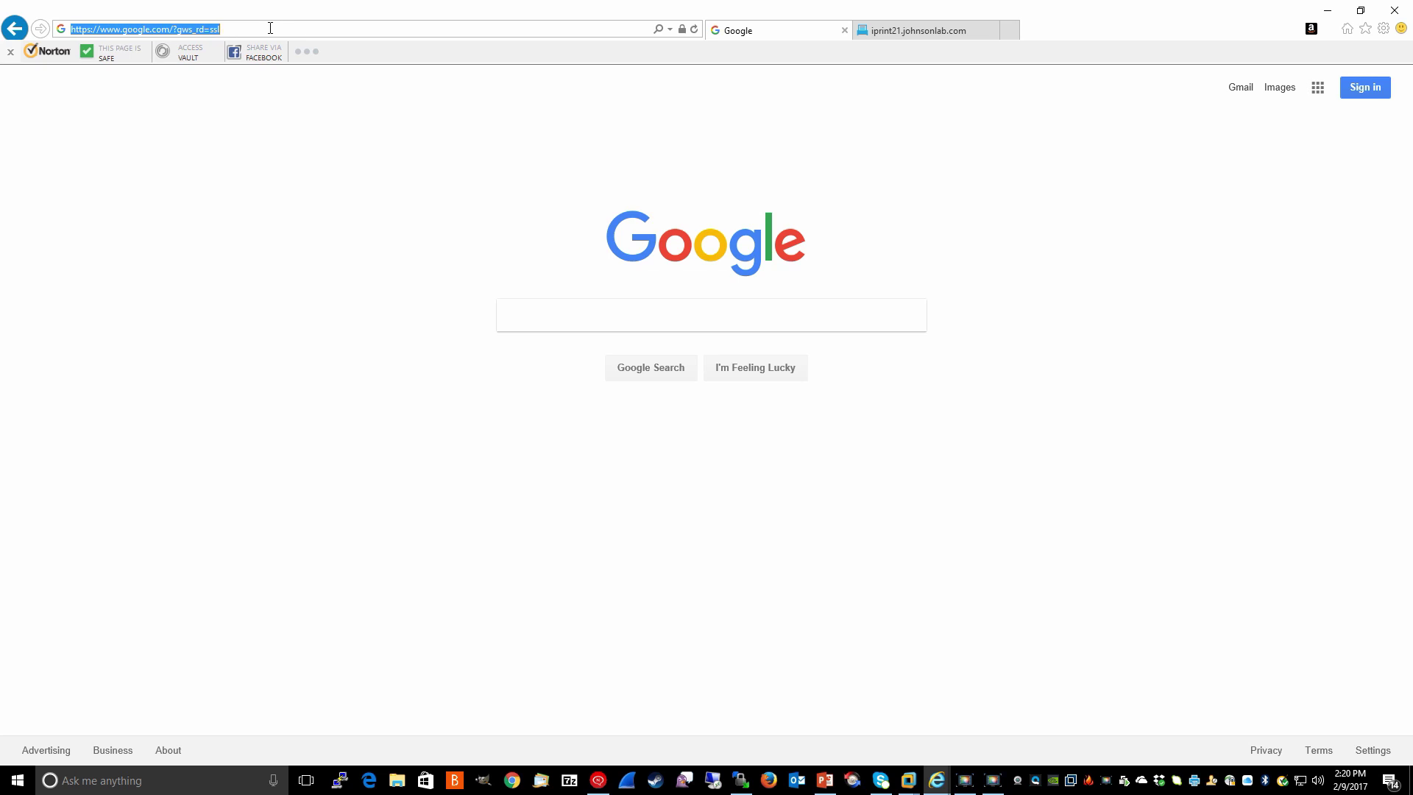
pyautogui.write('https')
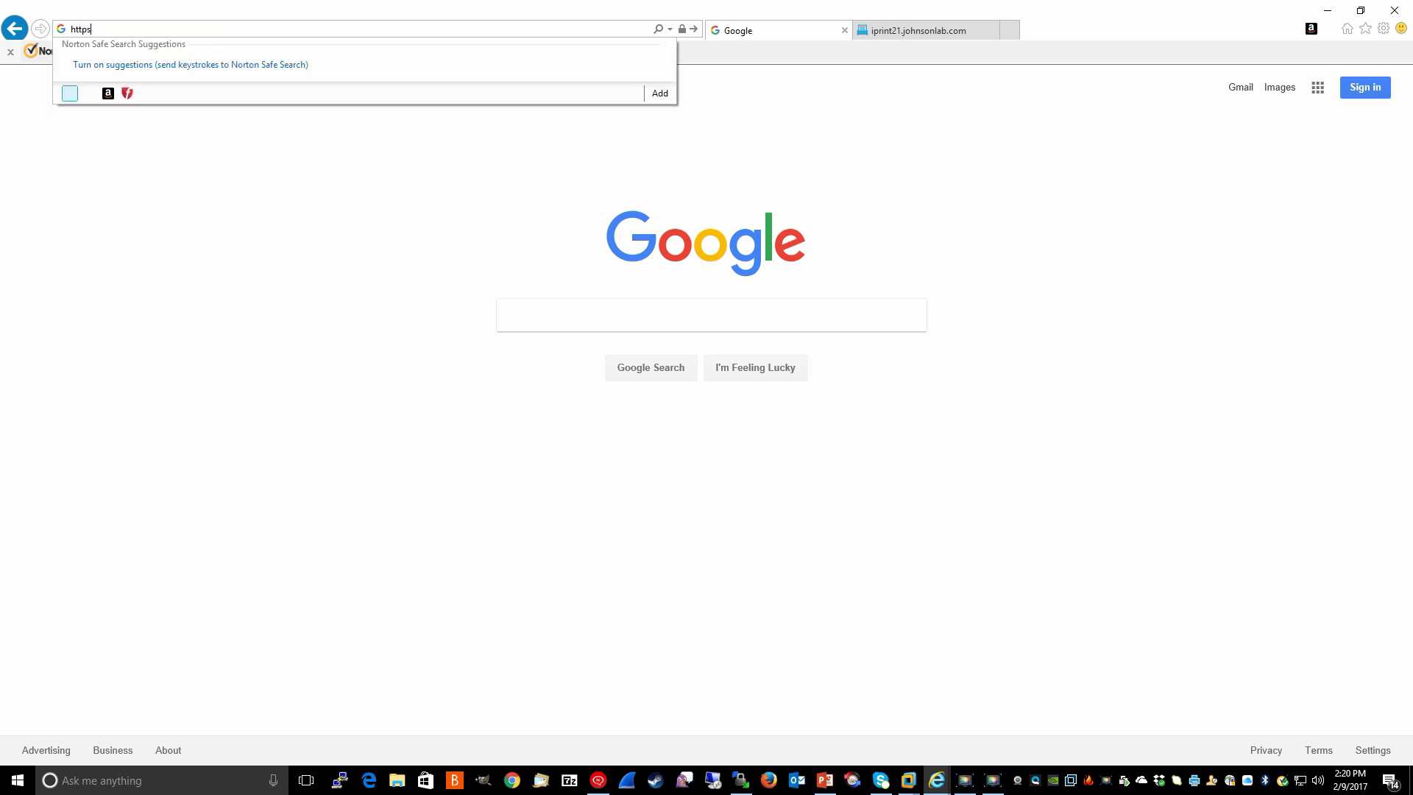
pyautogui.write(':/')
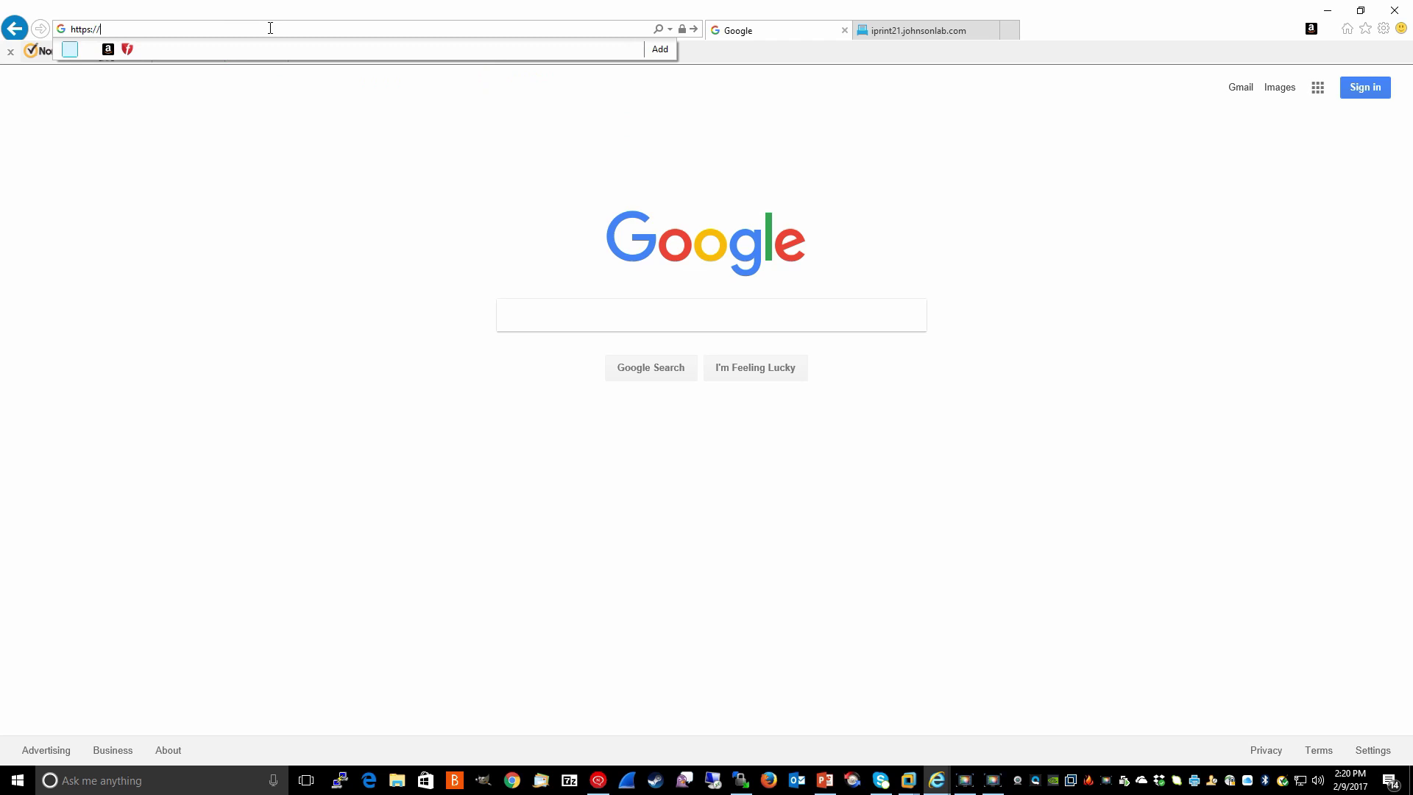
pyautogui.write('/iprint21.johnsonlab.com/')
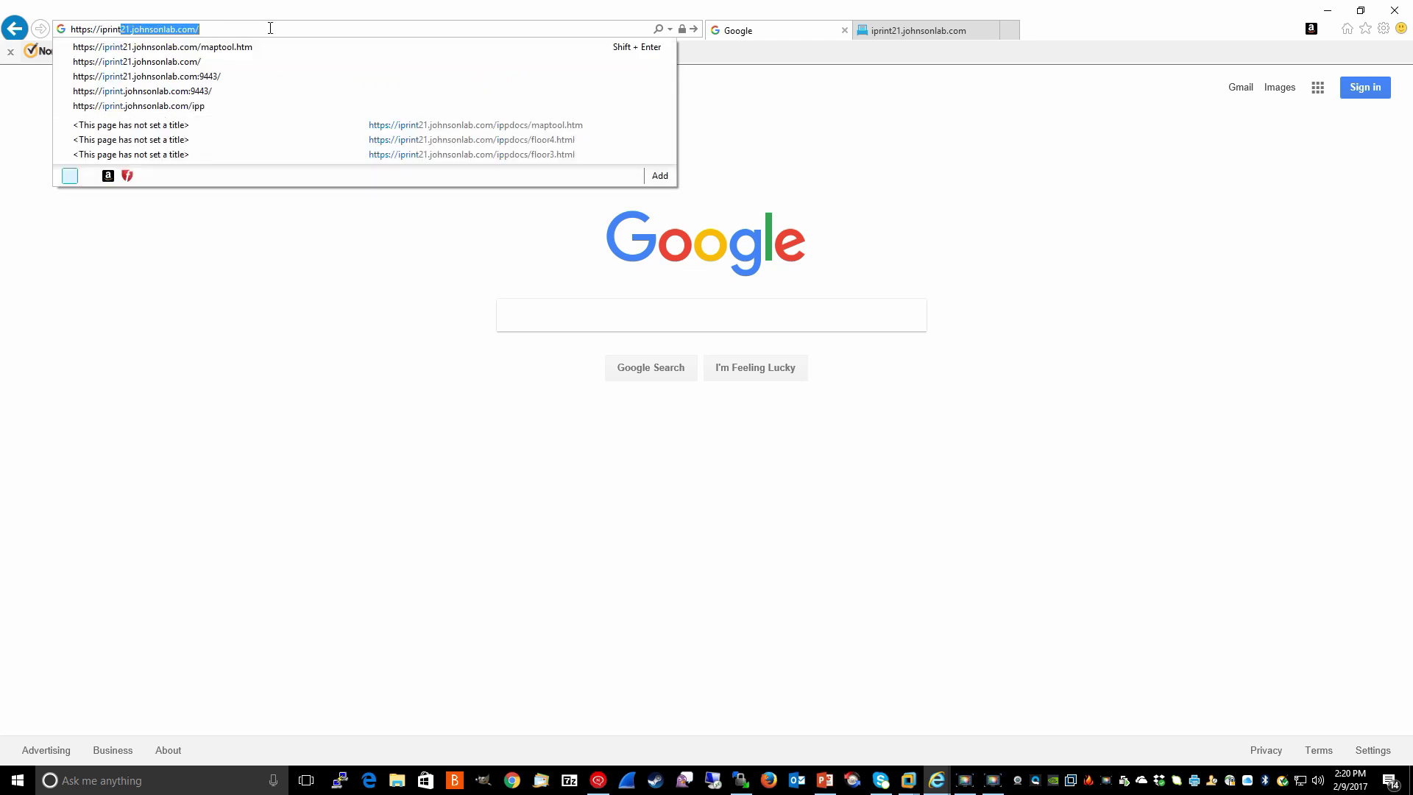
pyautogui.press('End')
pyautogui.write('maptool')
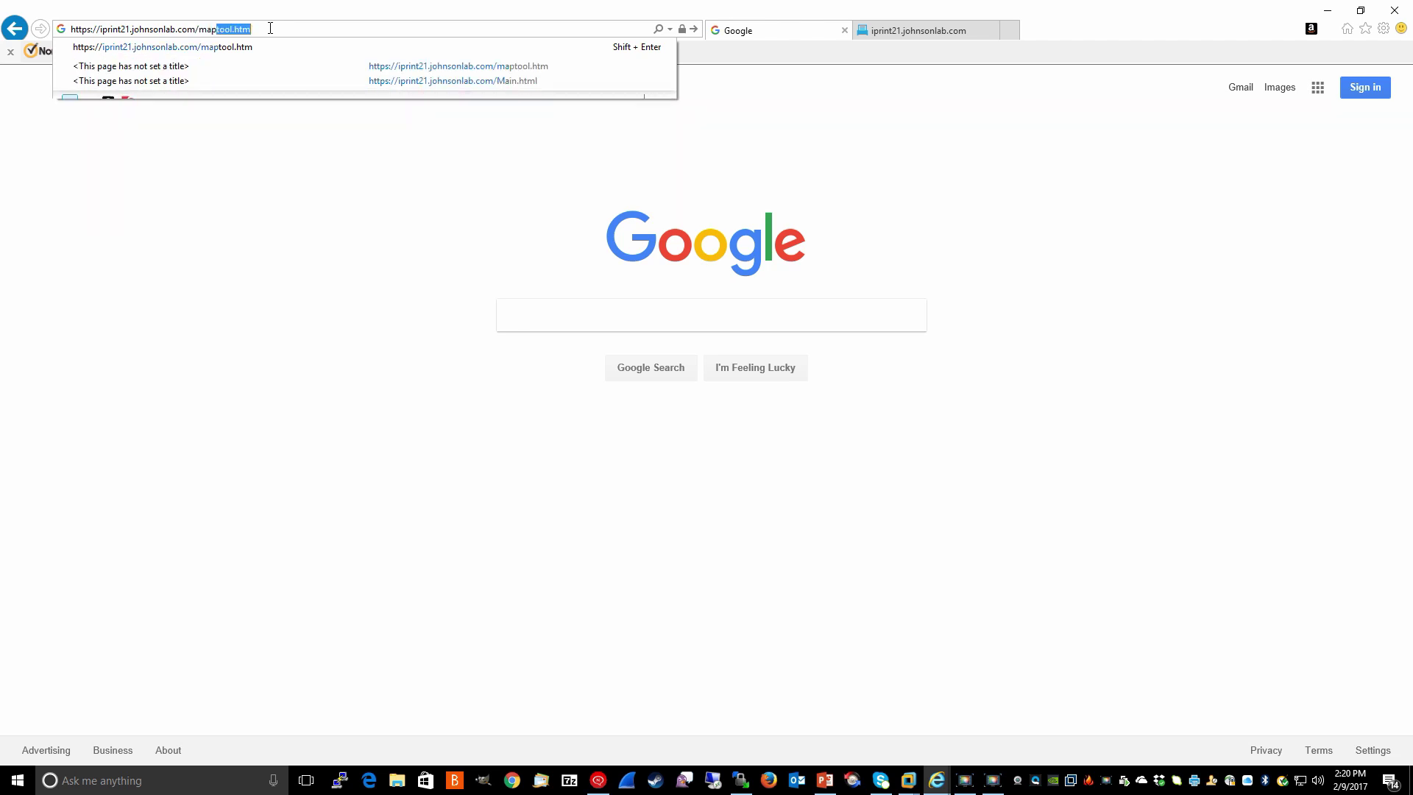
pyautogui.write('.htm')
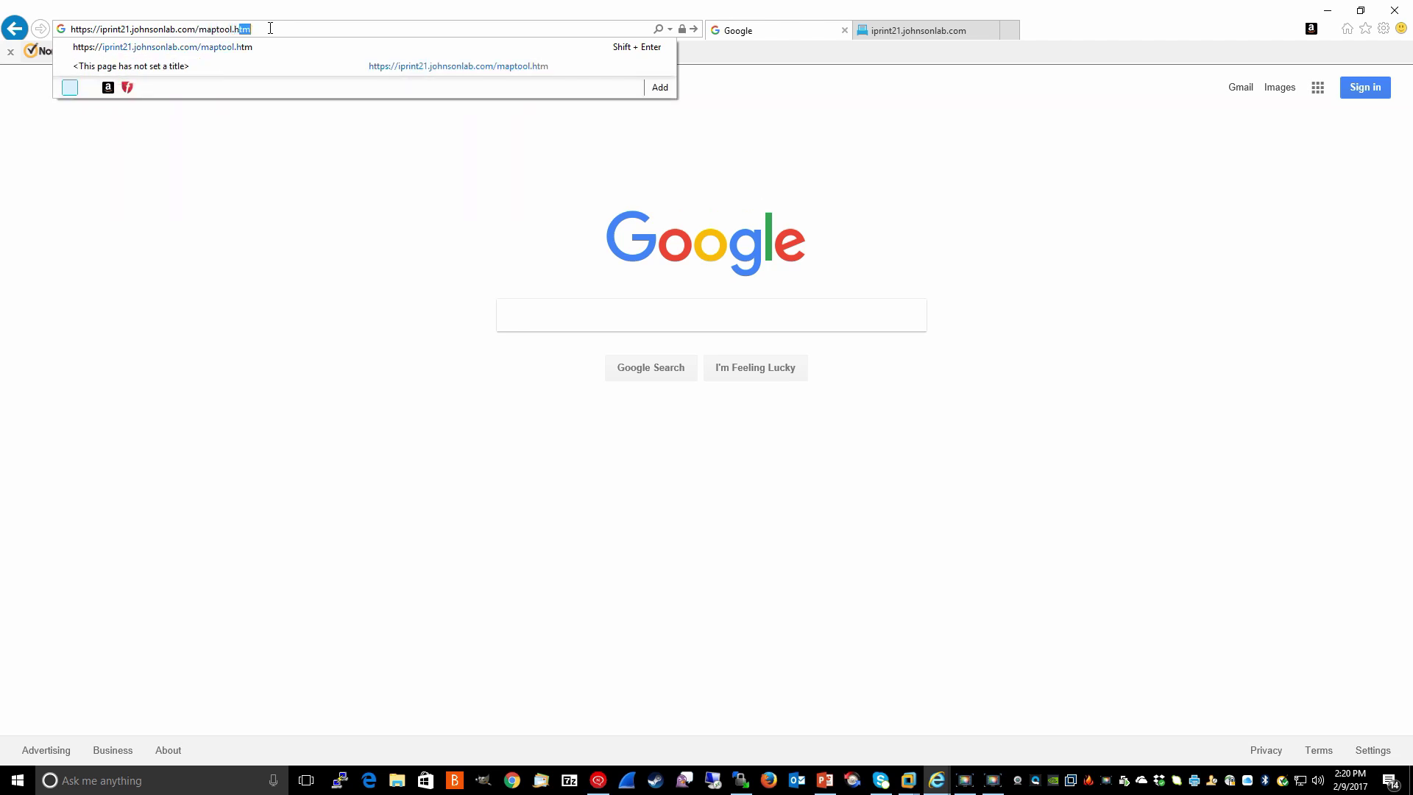
pyautogui.press('Return')
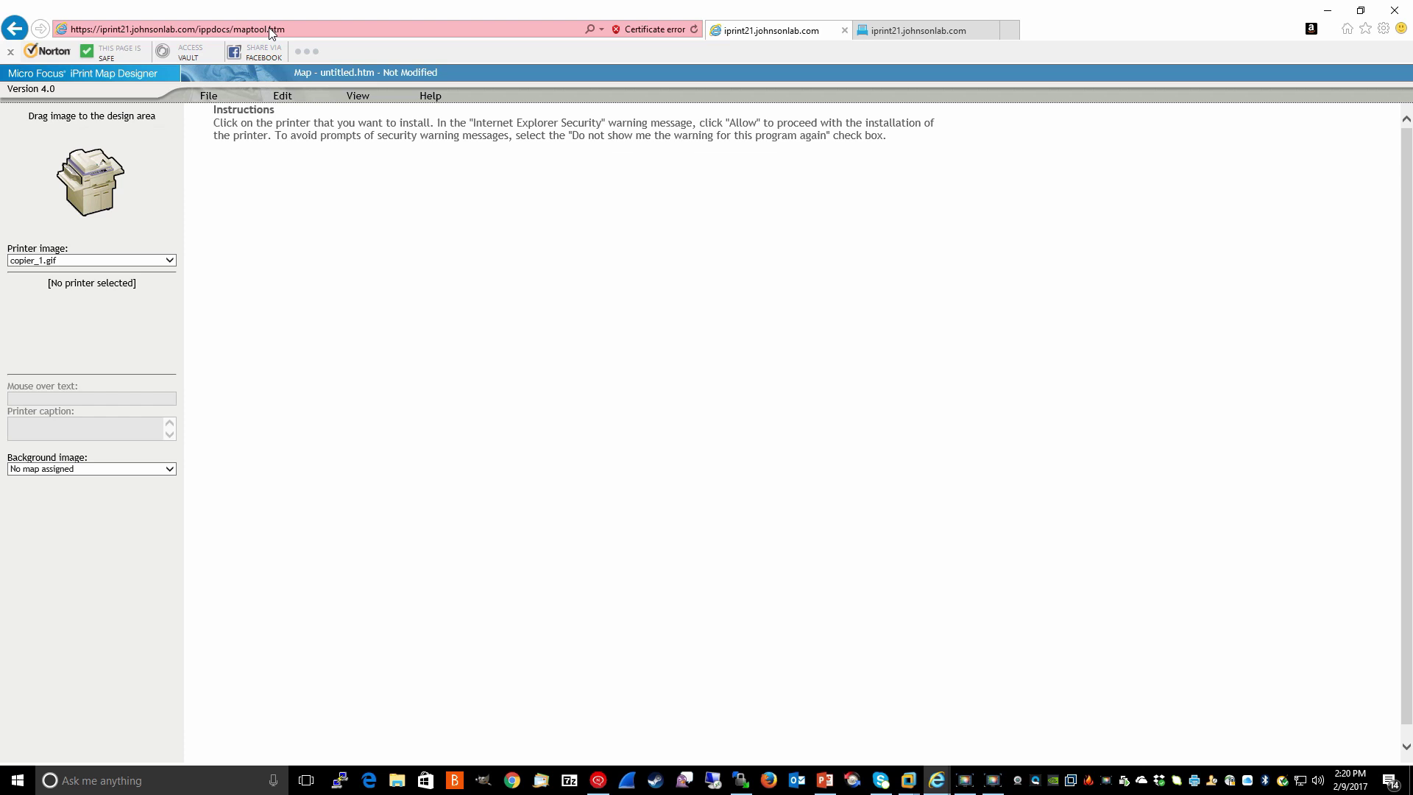
pyautogui.click(903, 33)
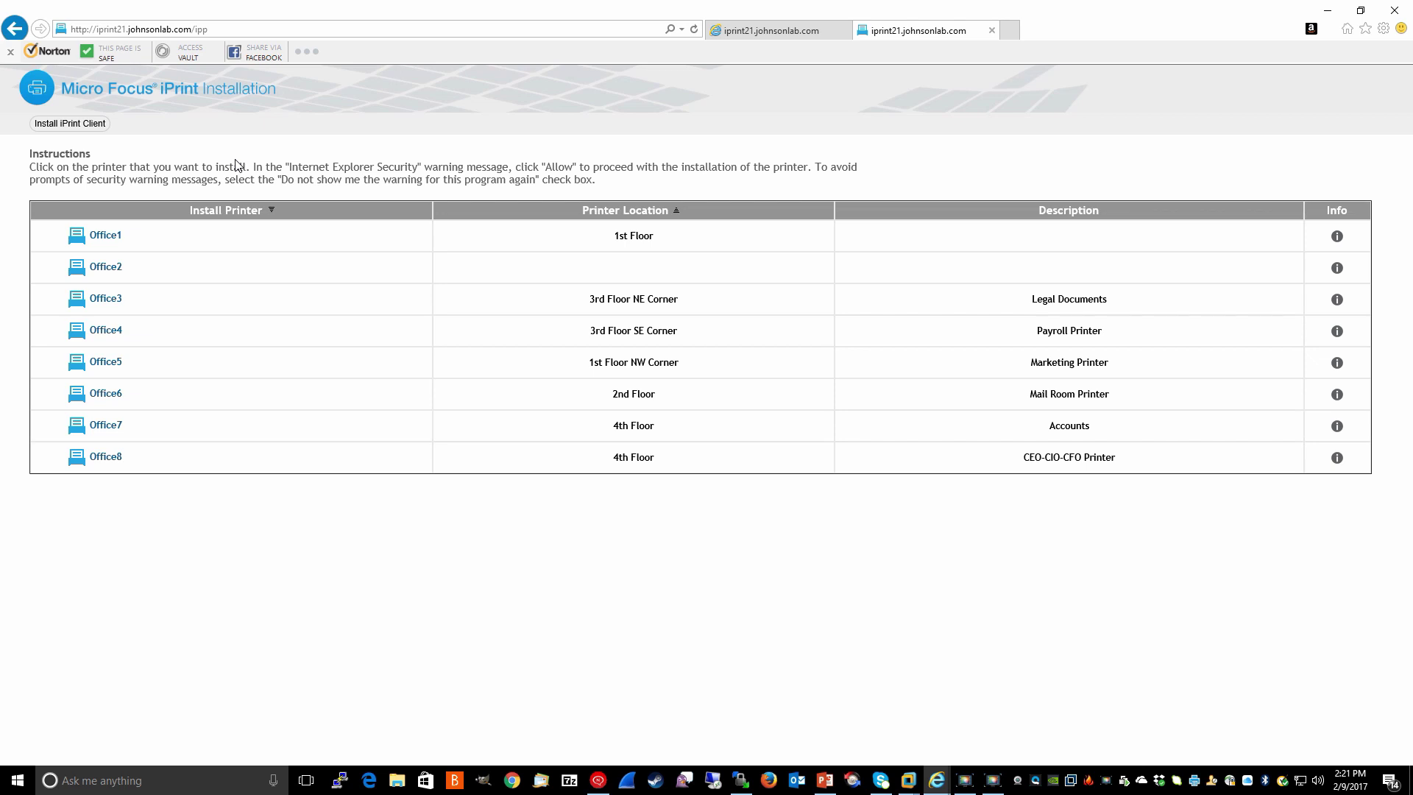
pyautogui.click(775, 33)
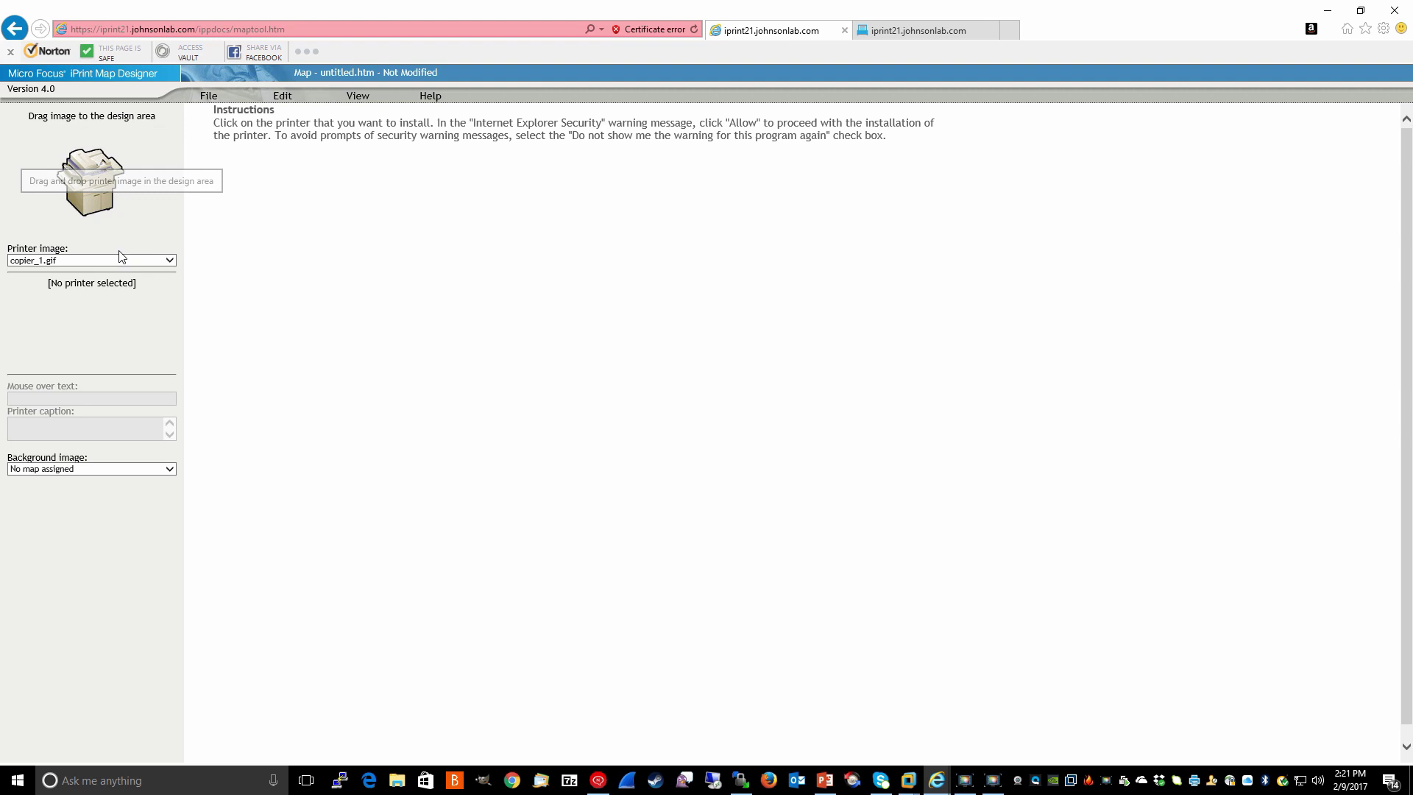
# Browse the available printer images and keep copier_1.gif as the printer image
pyautogui.click(170, 261)
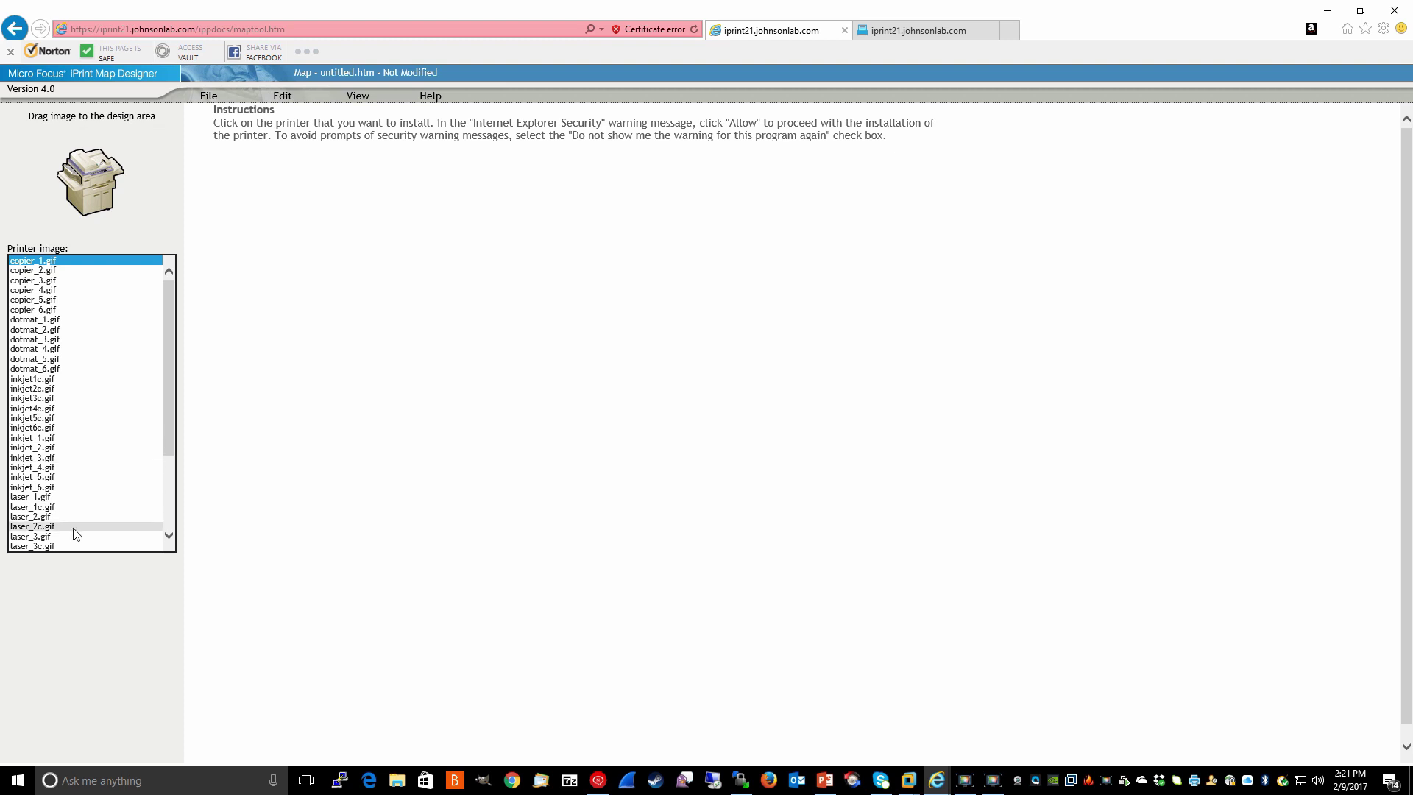
pyautogui.moveTo(169, 442); pyautogui.dragTo(166, 373)
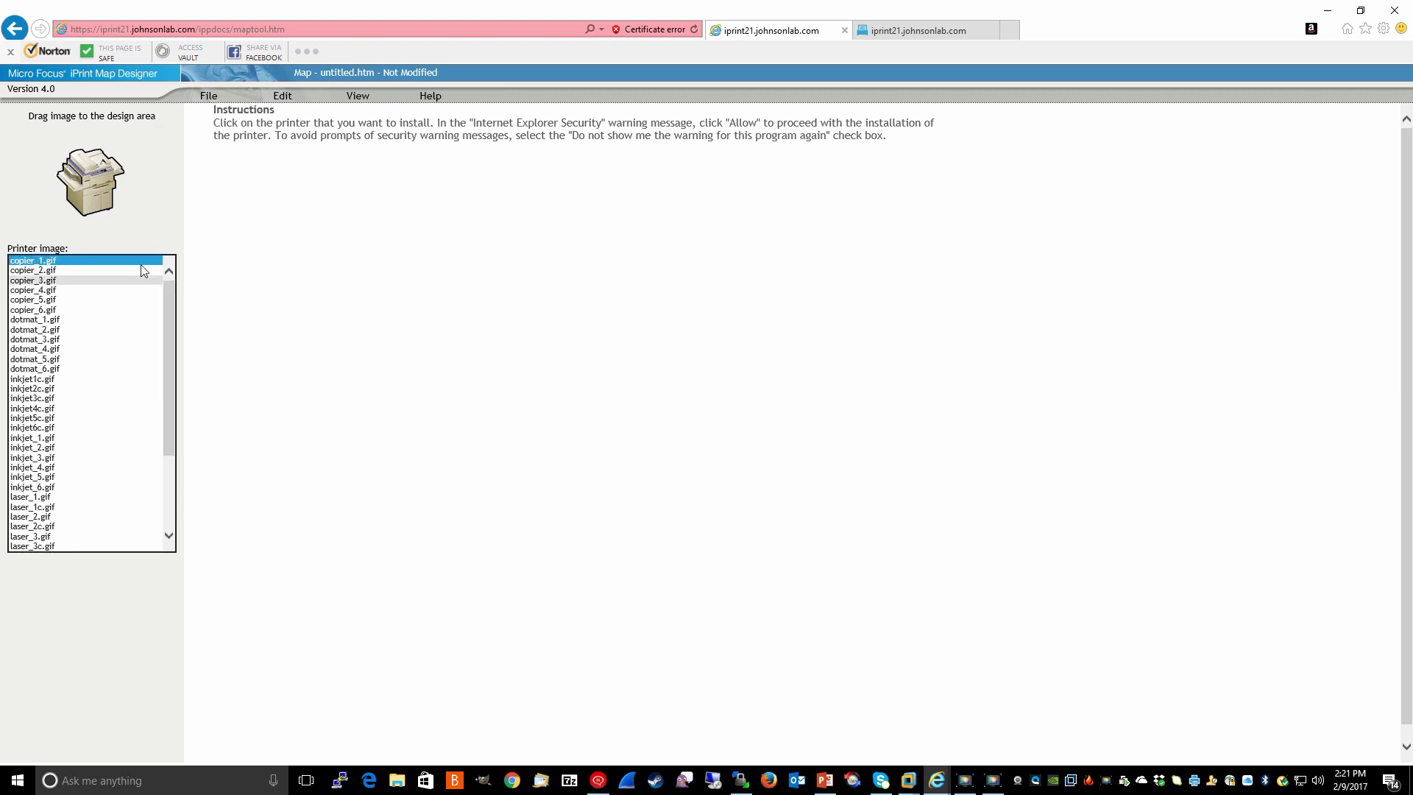
pyautogui.click(126, 216)
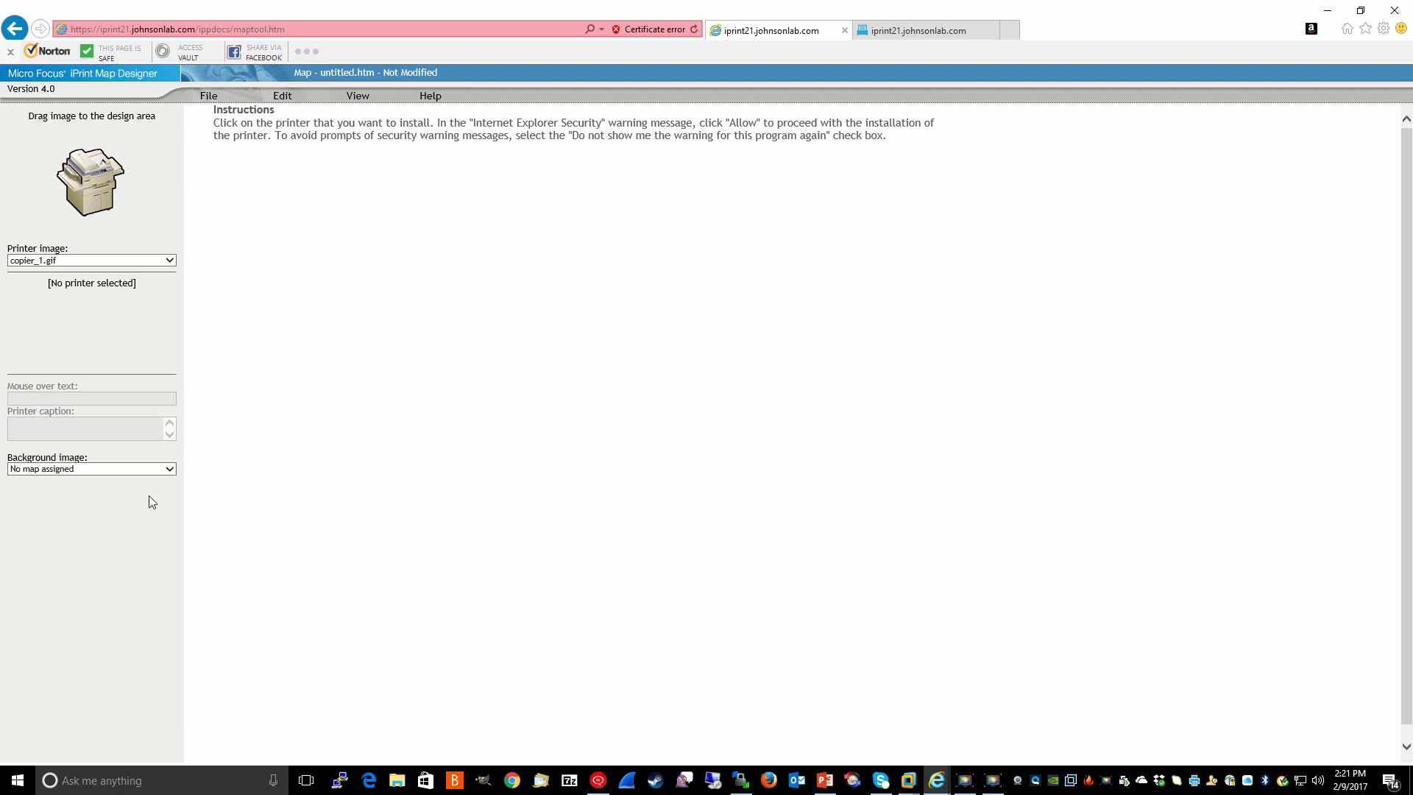
# Set the map background to office2.gif, the Novell Bldg A 2nd Floor plan
pyautogui.click(168, 471)
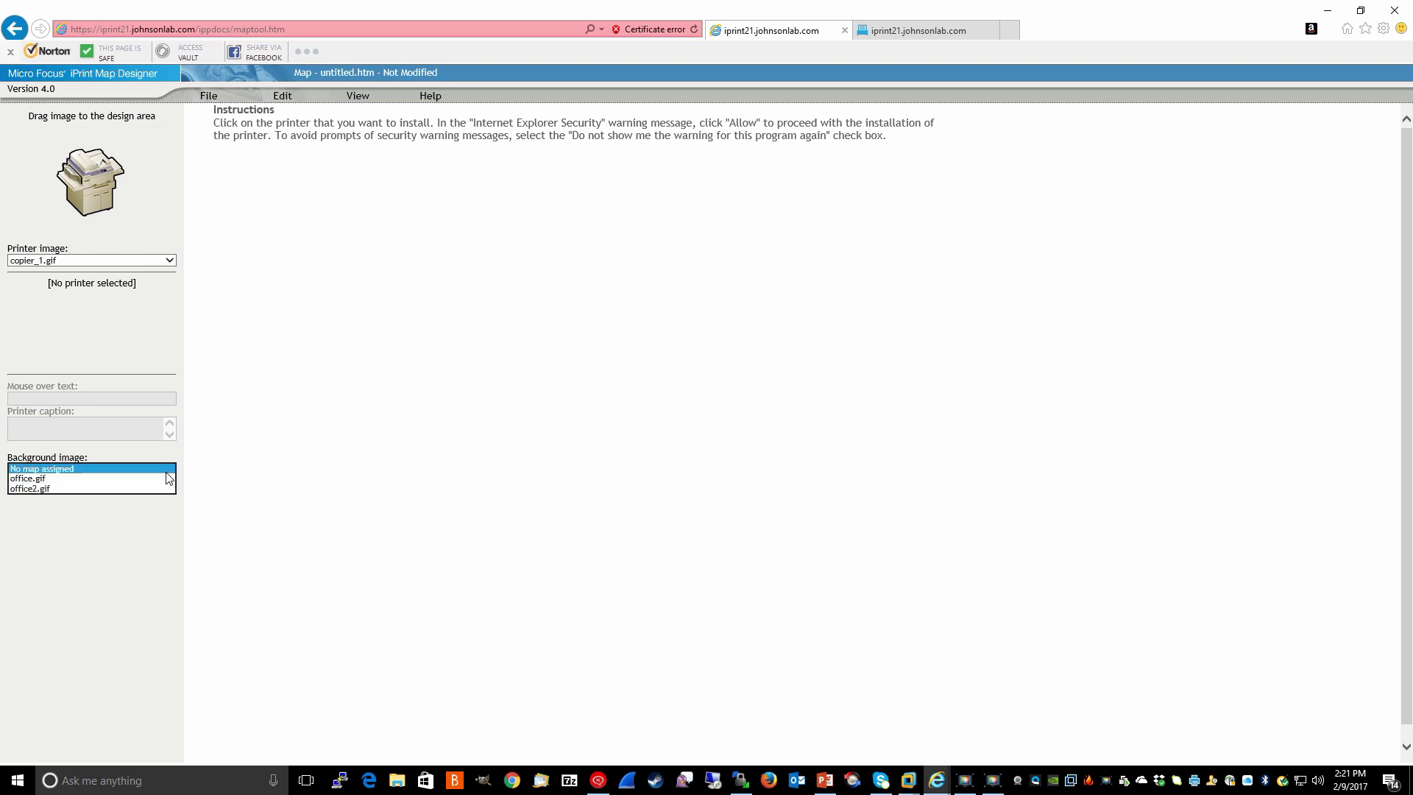
pyautogui.click(110, 479)
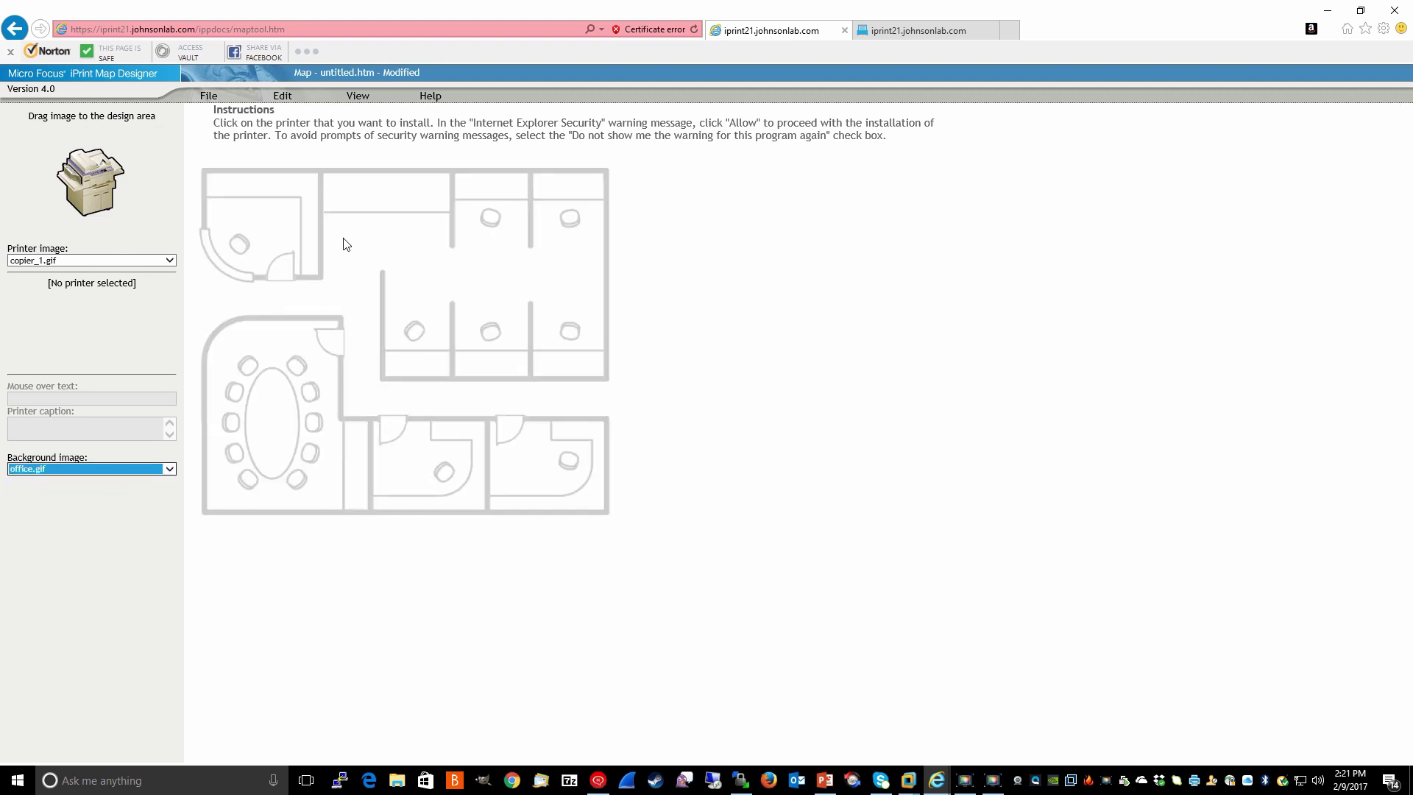
pyautogui.click(168, 471)
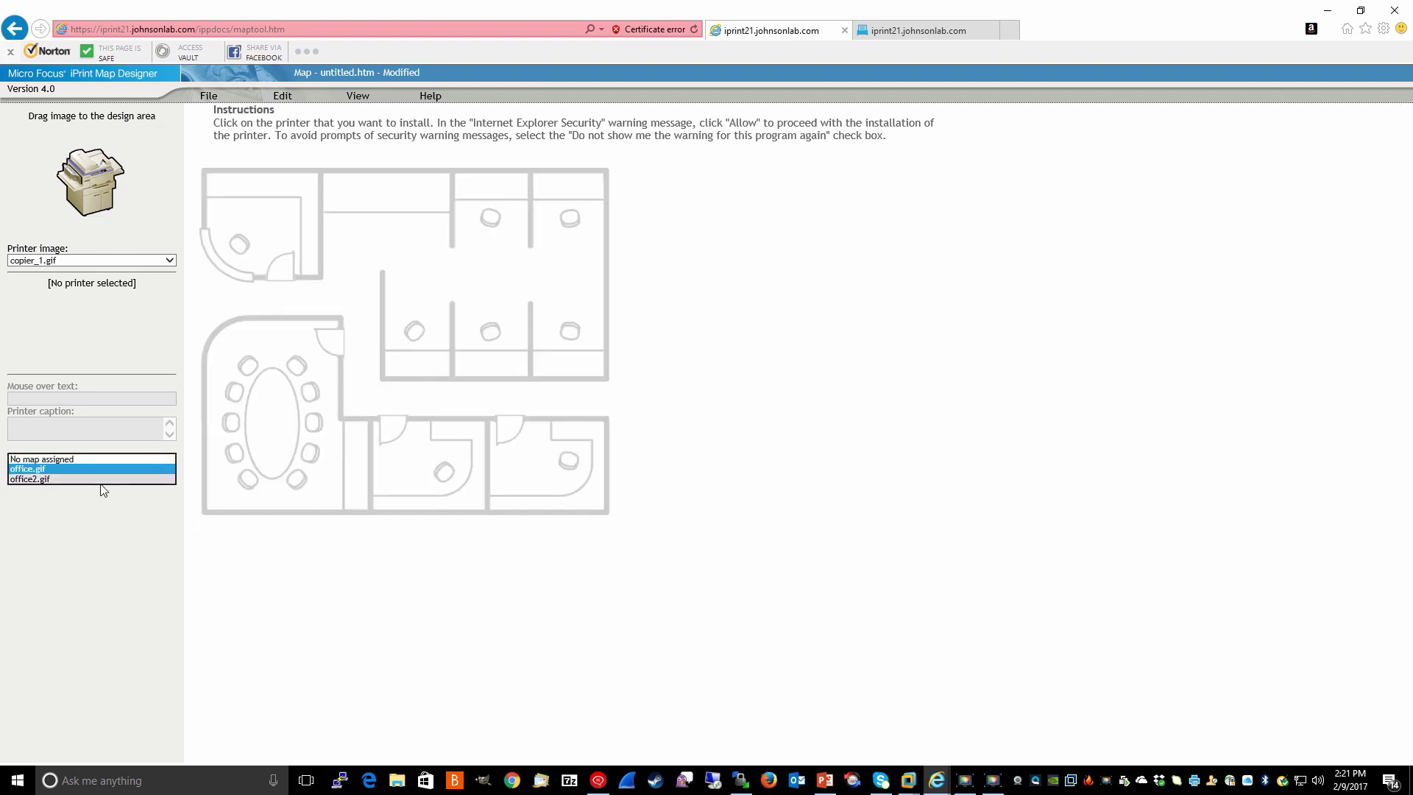
pyautogui.click(101, 489)
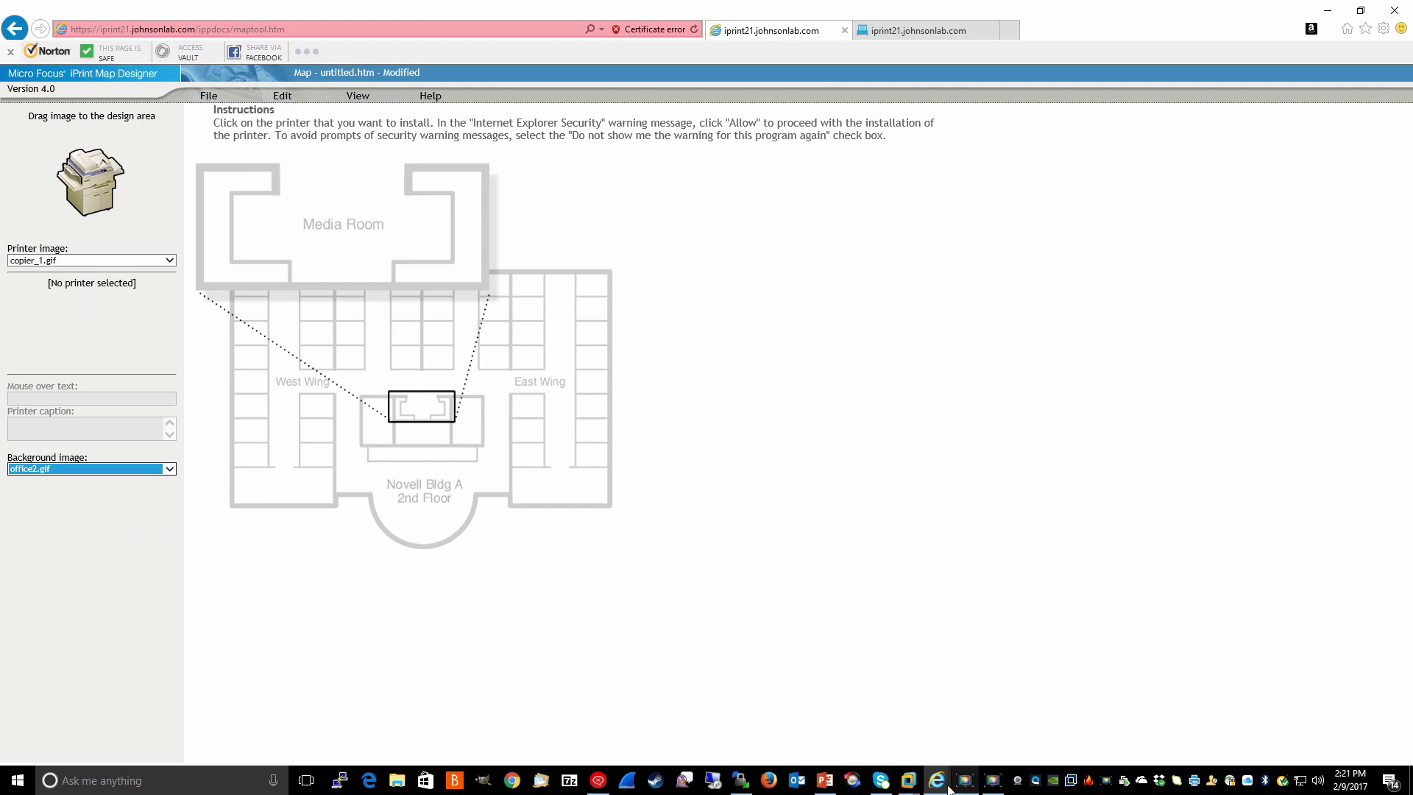
# In WinSCP, browse the server to /var/opt/novell/iprint/htdocs/images
pyautogui.click(741, 782)
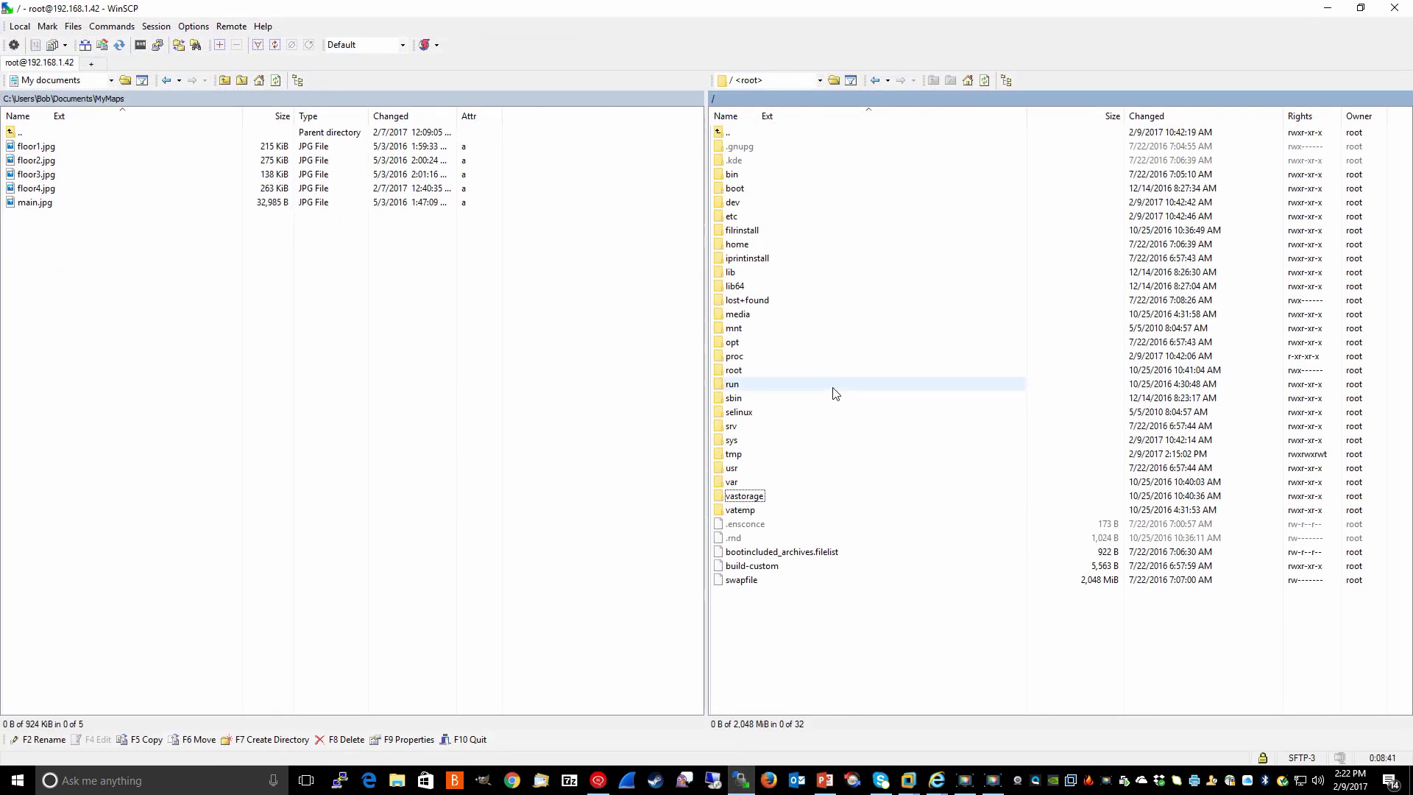
pyautogui.doubleClick(738, 482)
pyautogui.doubleClick(764, 287)
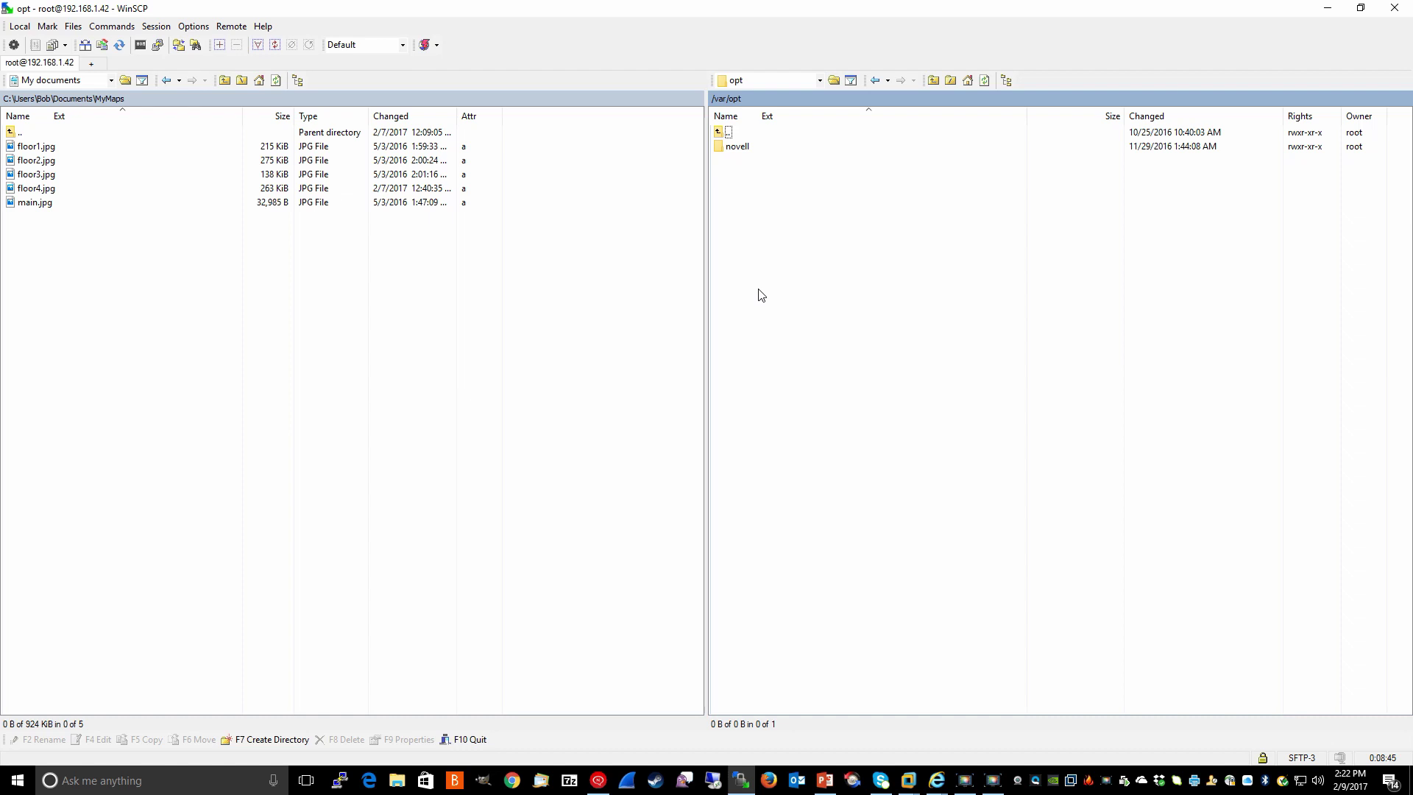
pyautogui.click(738, 147)
pyautogui.doubleClick(738, 147)
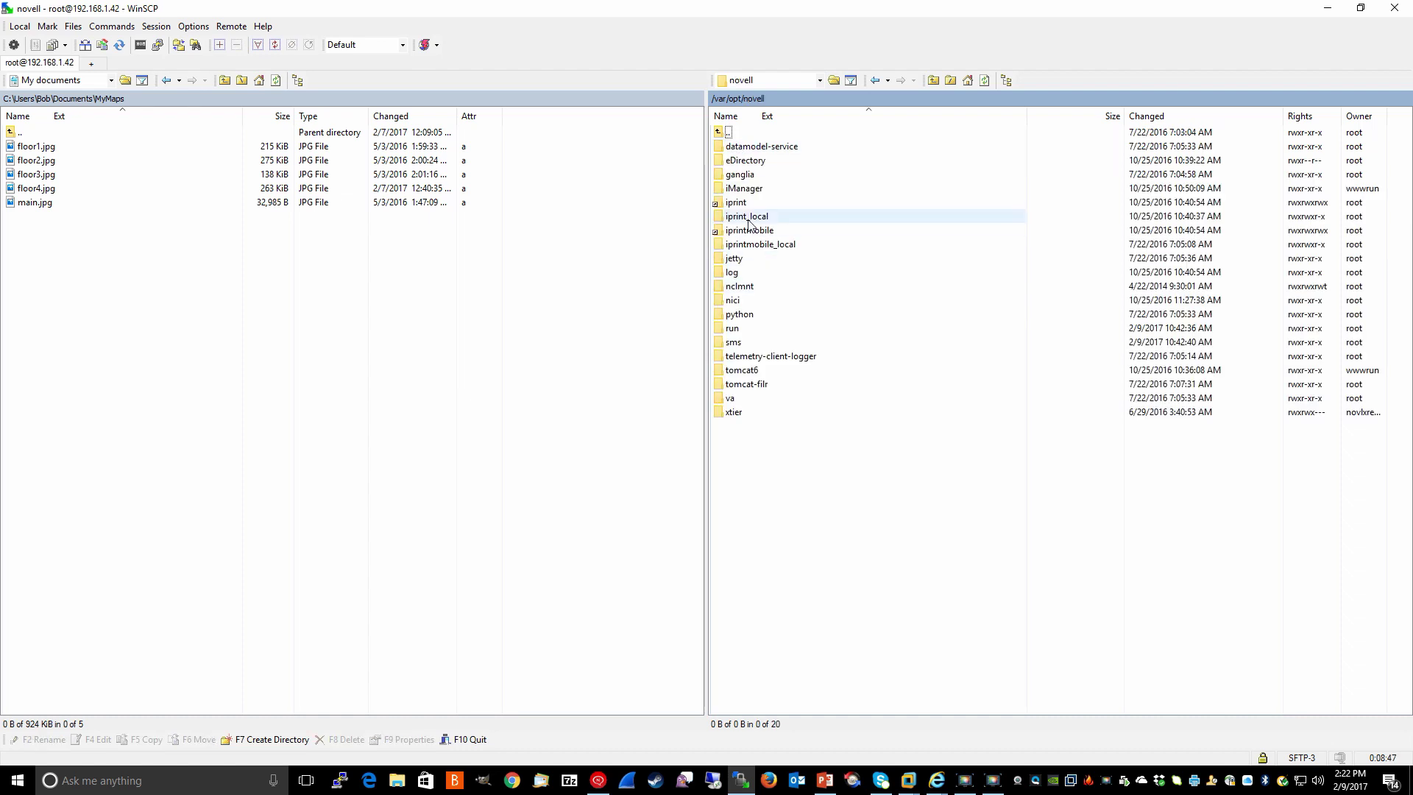
pyautogui.doubleClick(740, 206)
pyautogui.doubleClick(738, 160)
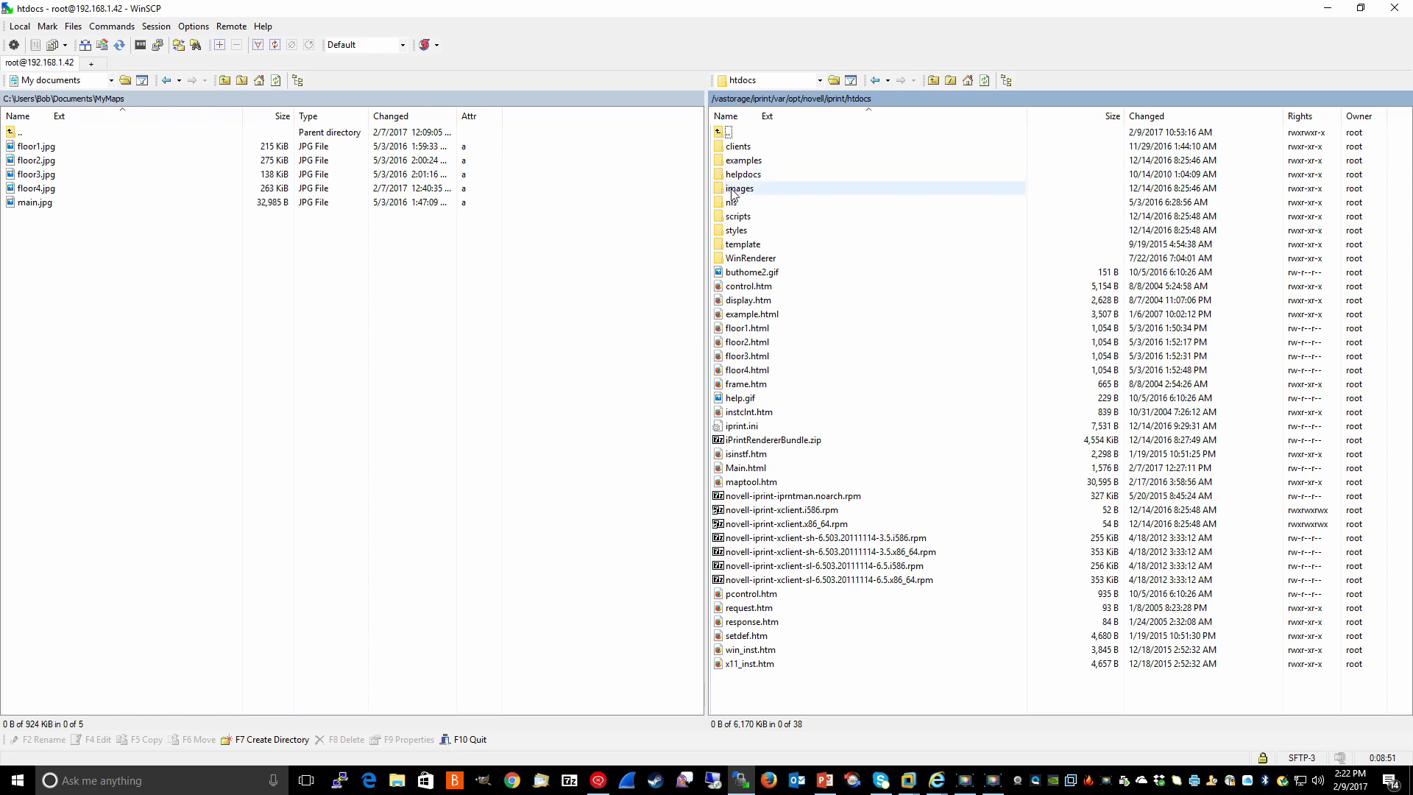
pyautogui.doubleClick(733, 190)
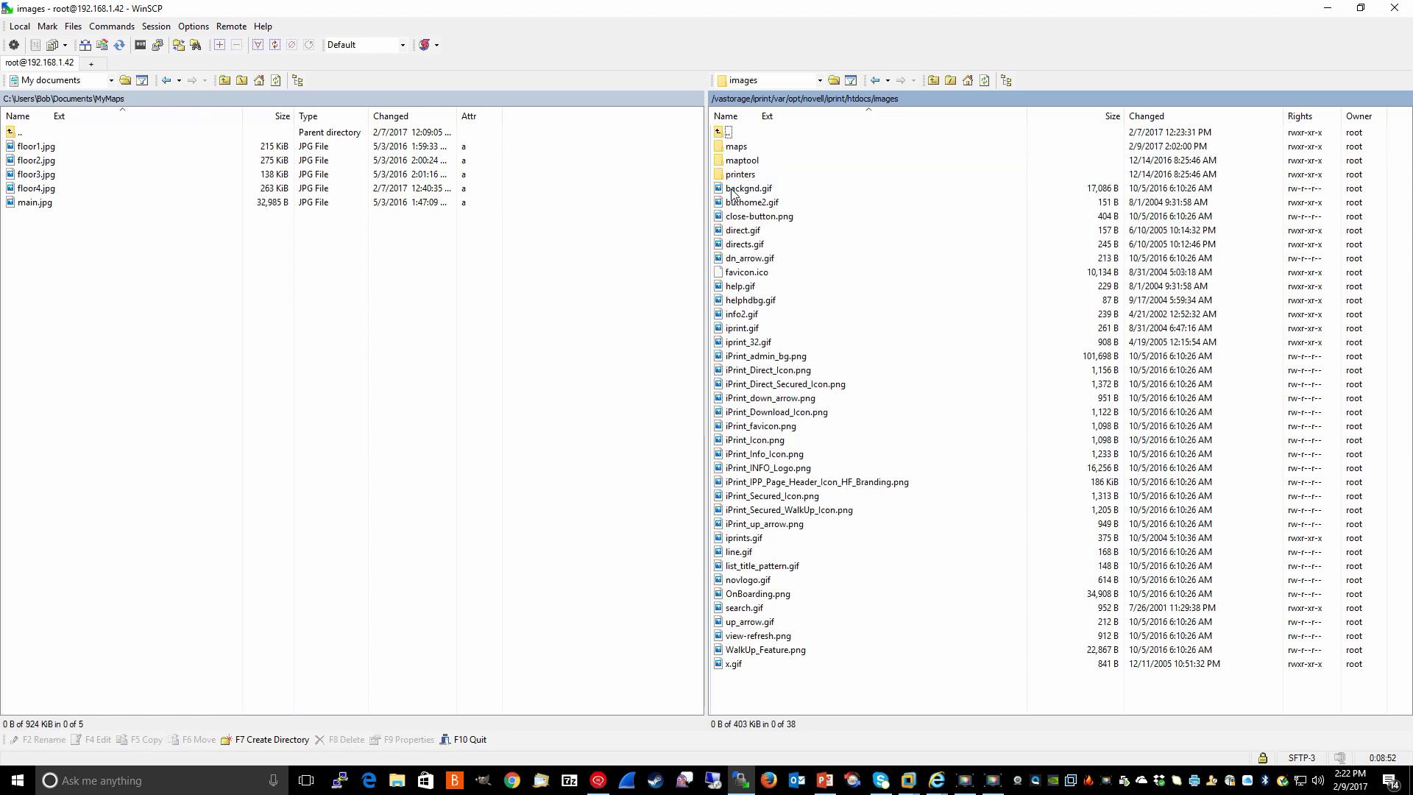
# Inspect the maps and printers subfolders, returning to images after each
pyautogui.doubleClick(736, 146)
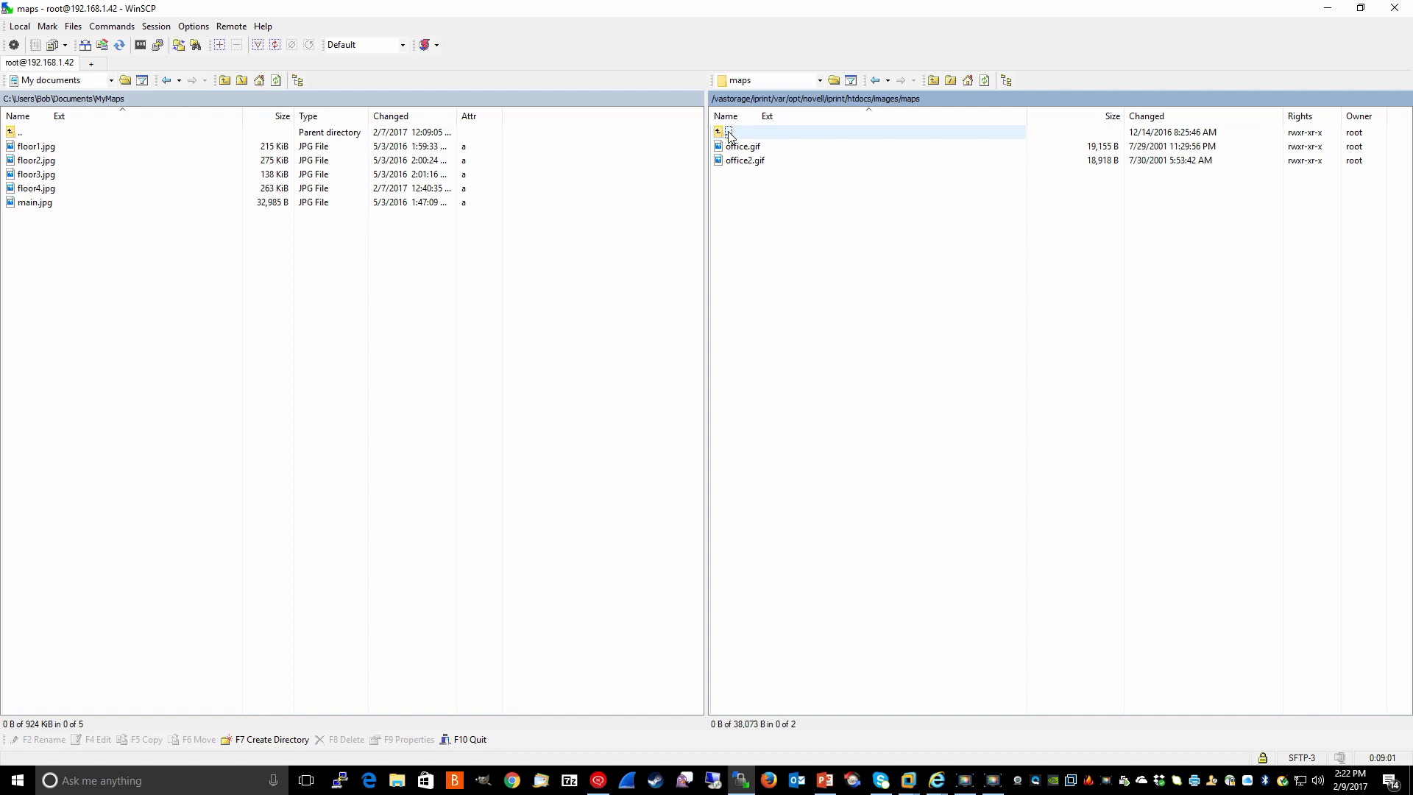
pyautogui.doubleClick(729, 133)
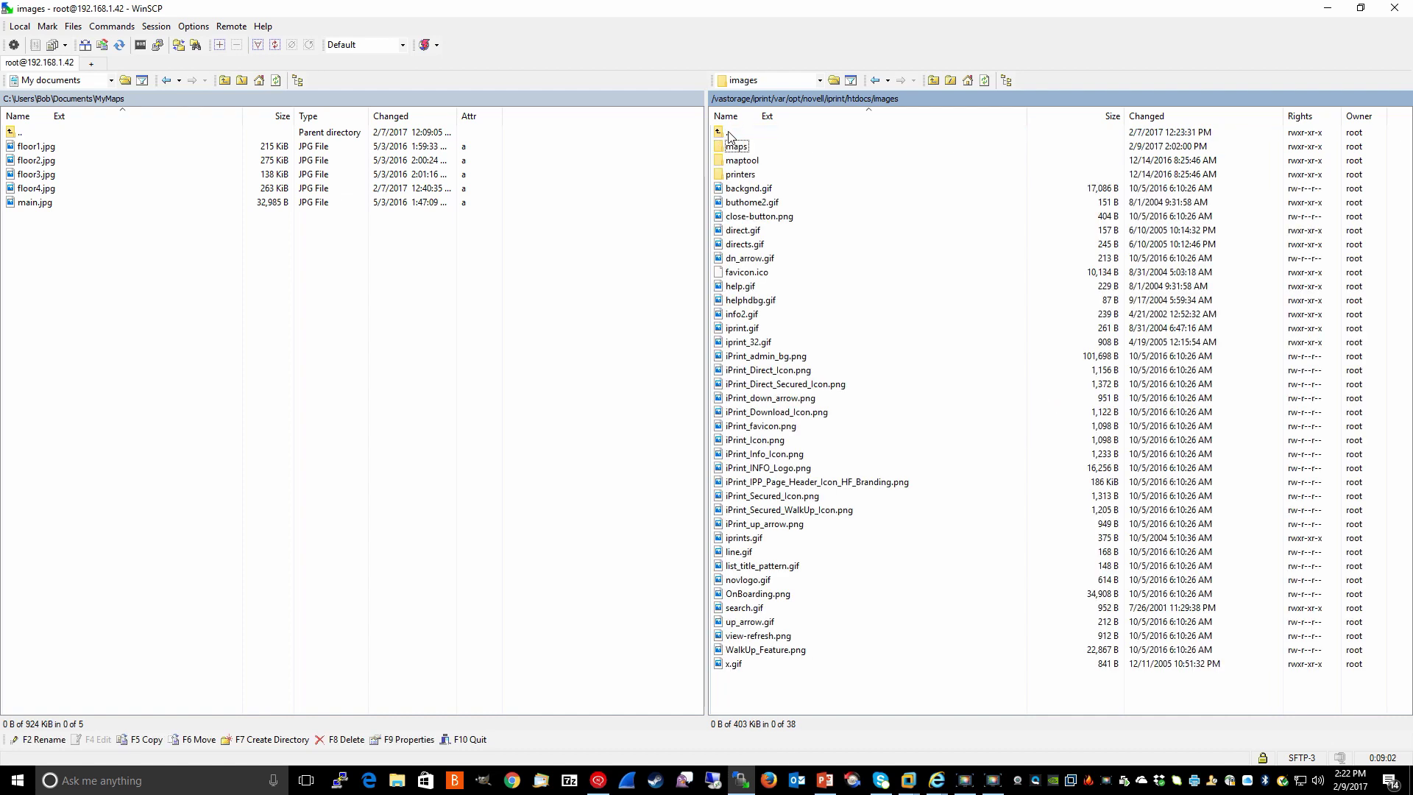
pyautogui.doubleClick(751, 176)
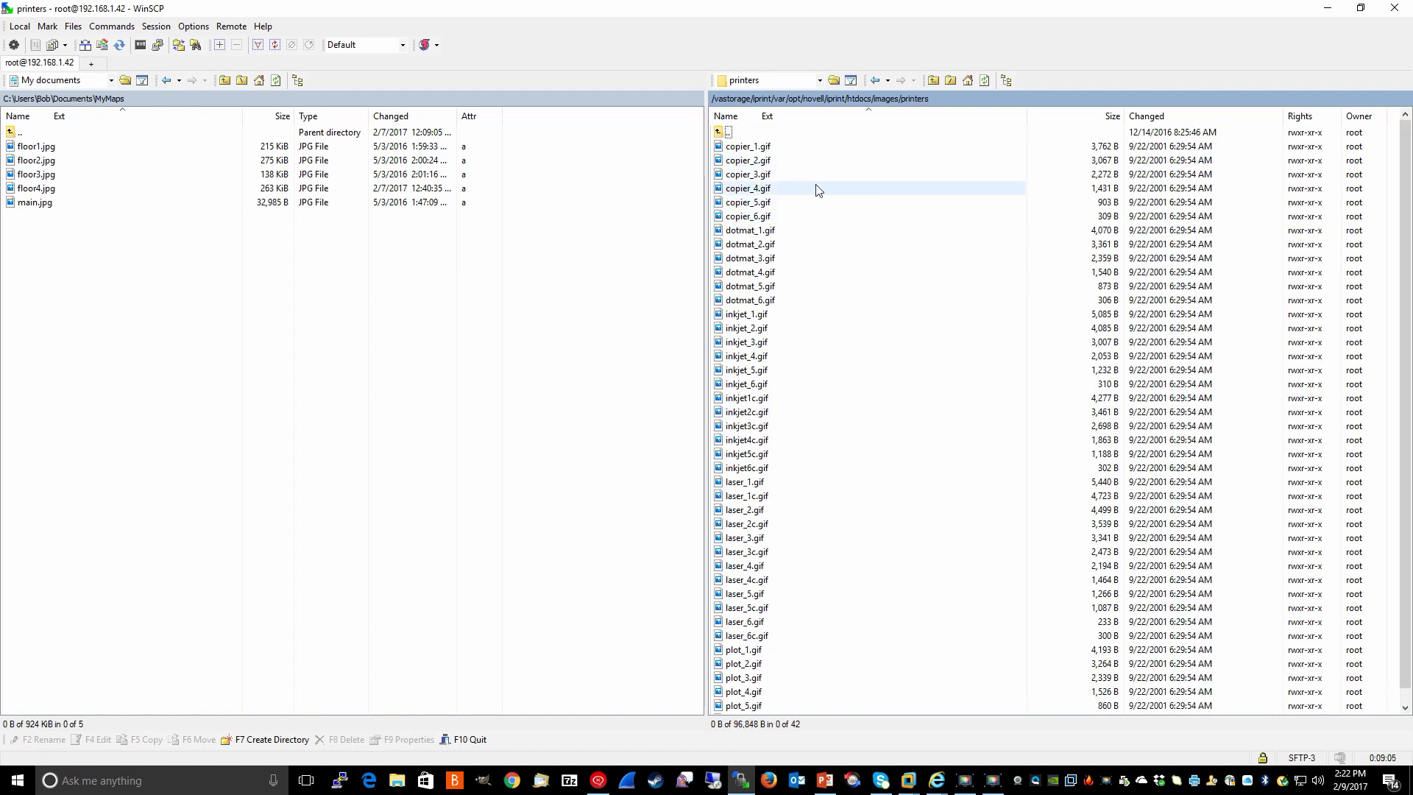
pyautogui.doubleClick(729, 133)
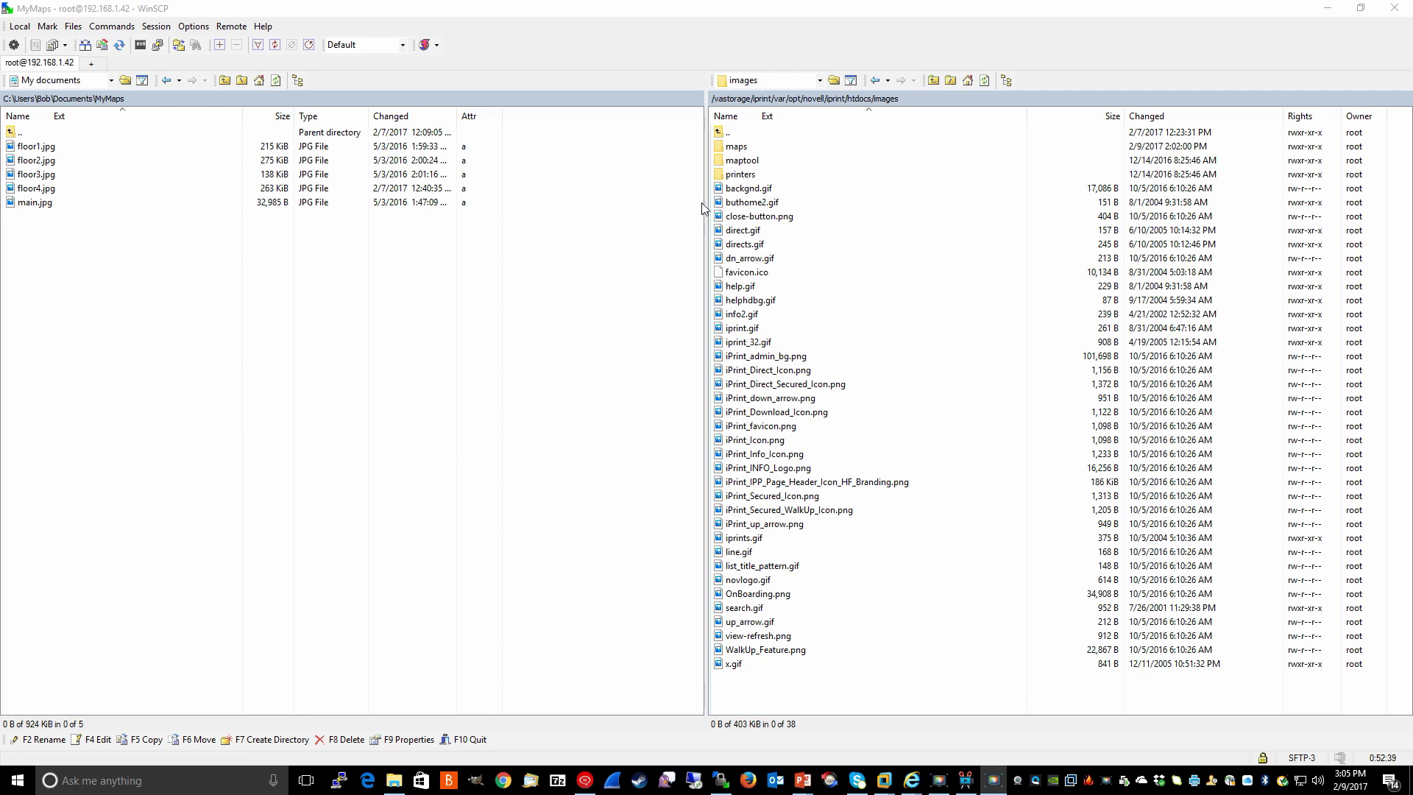
# Upload floor1–floor4.jpg and main.jpg to the server's maps folder, then open images/printers
pyautogui.doubleClick(738, 147)
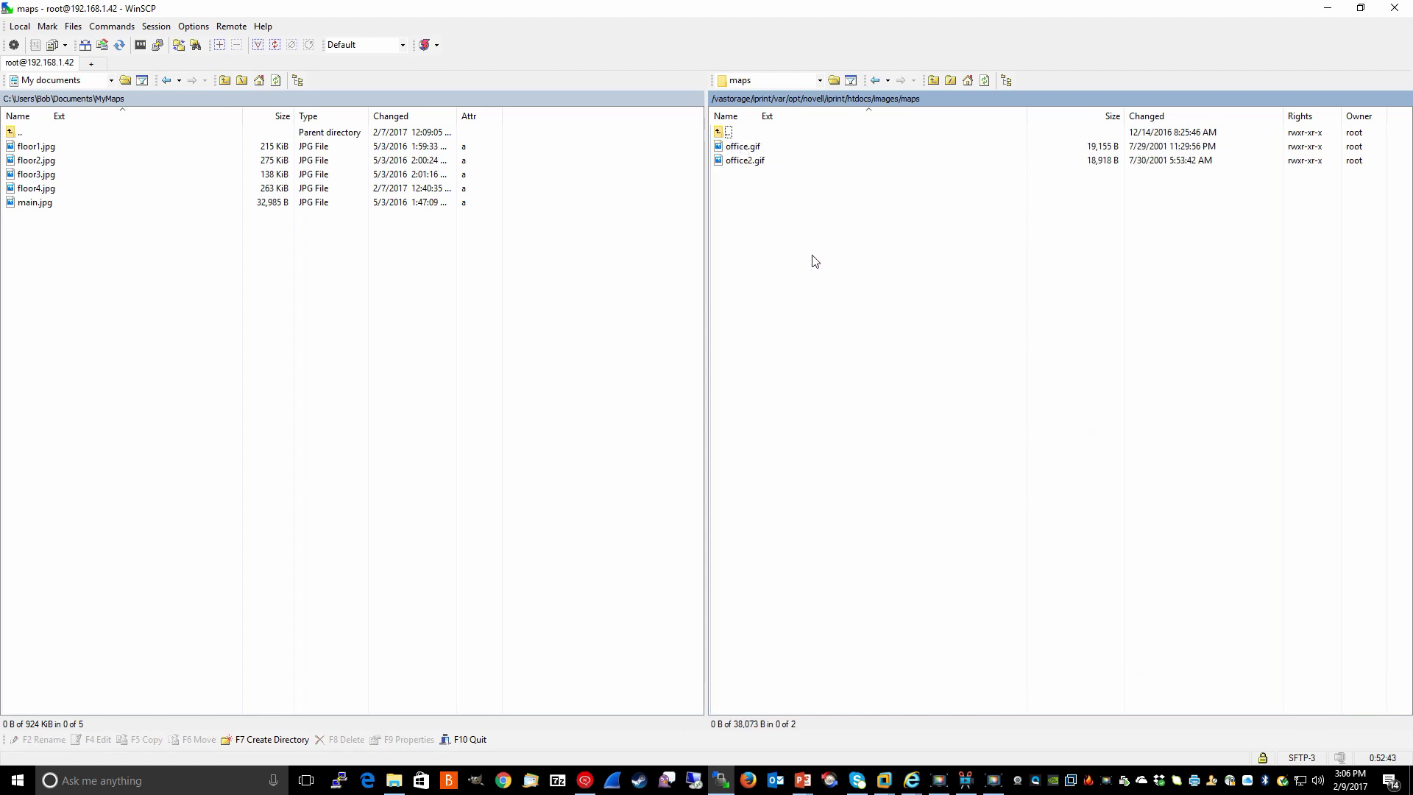
pyautogui.click(54, 147)
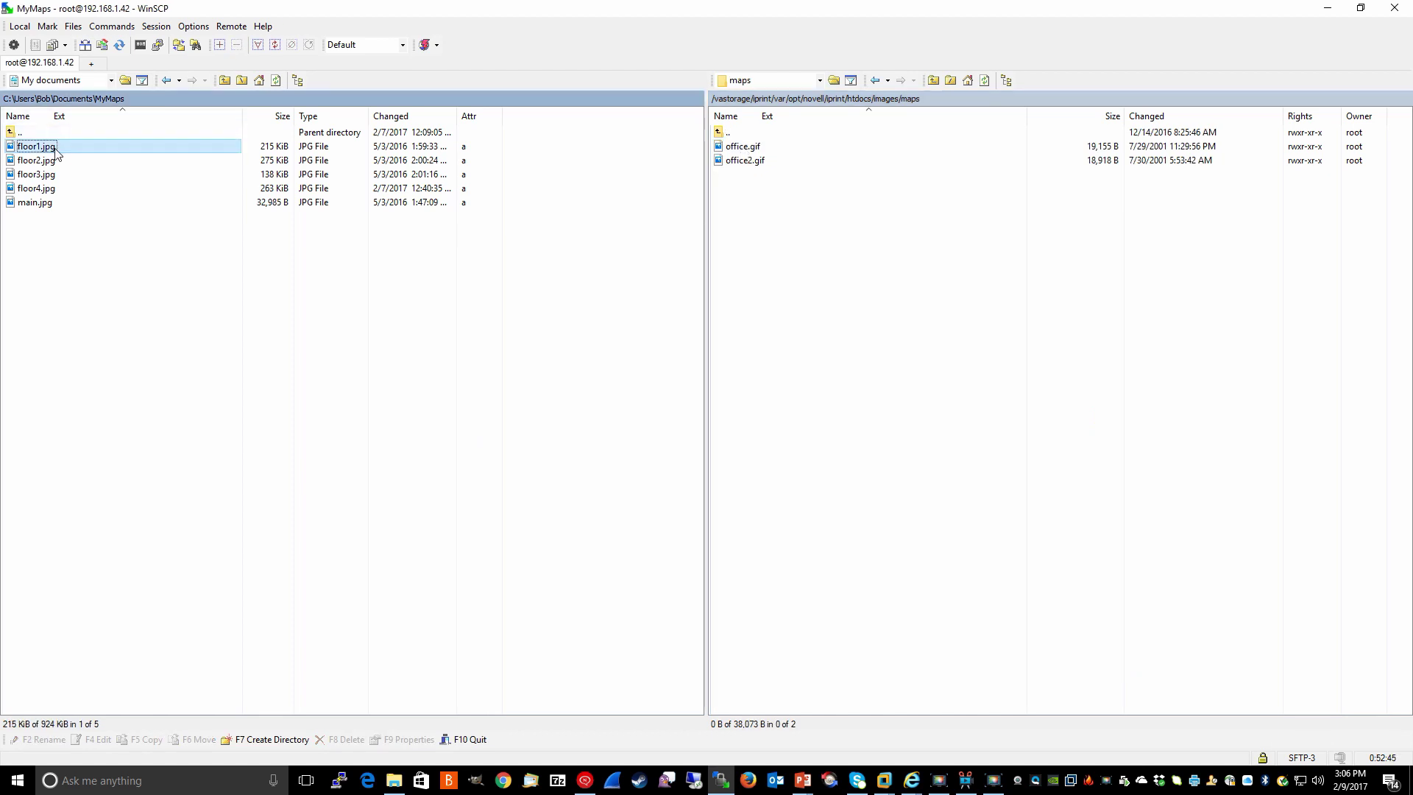
pyautogui.keyDown('shift'); pyautogui.click(39, 204); pyautogui.keyUp('shift')
pyautogui.moveTo(39, 206); pyautogui.dragTo(823, 293)
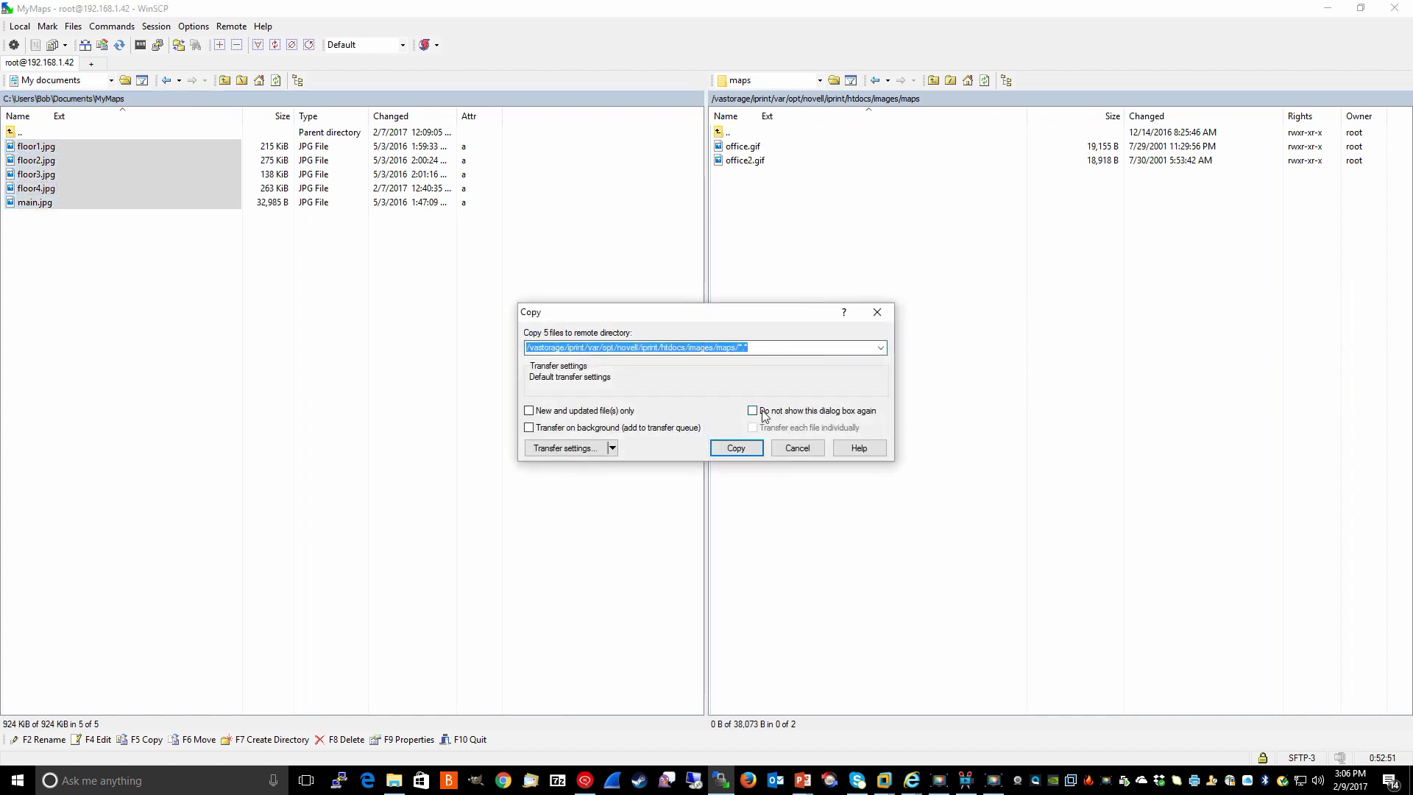
pyautogui.click(736, 448)
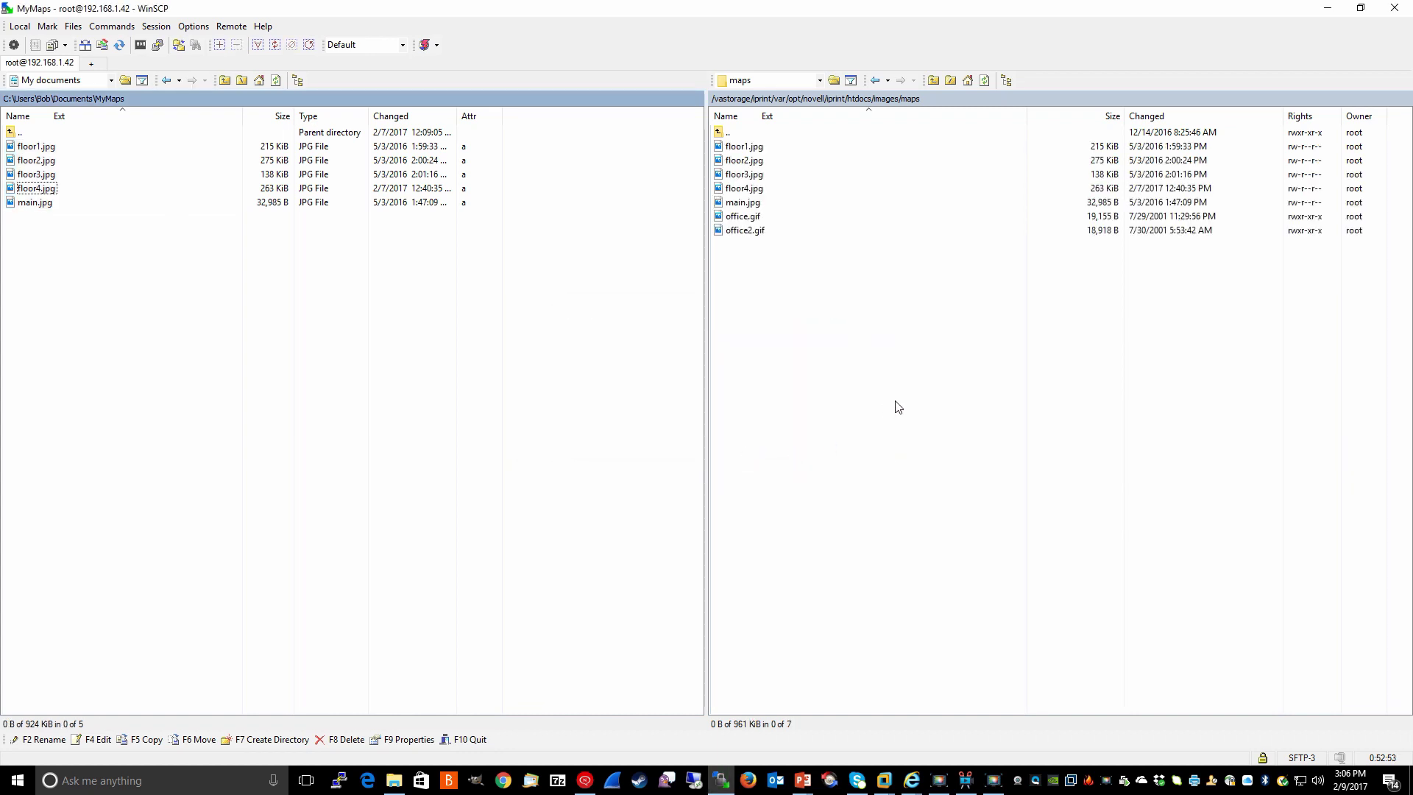
pyautogui.doubleClick(730, 132)
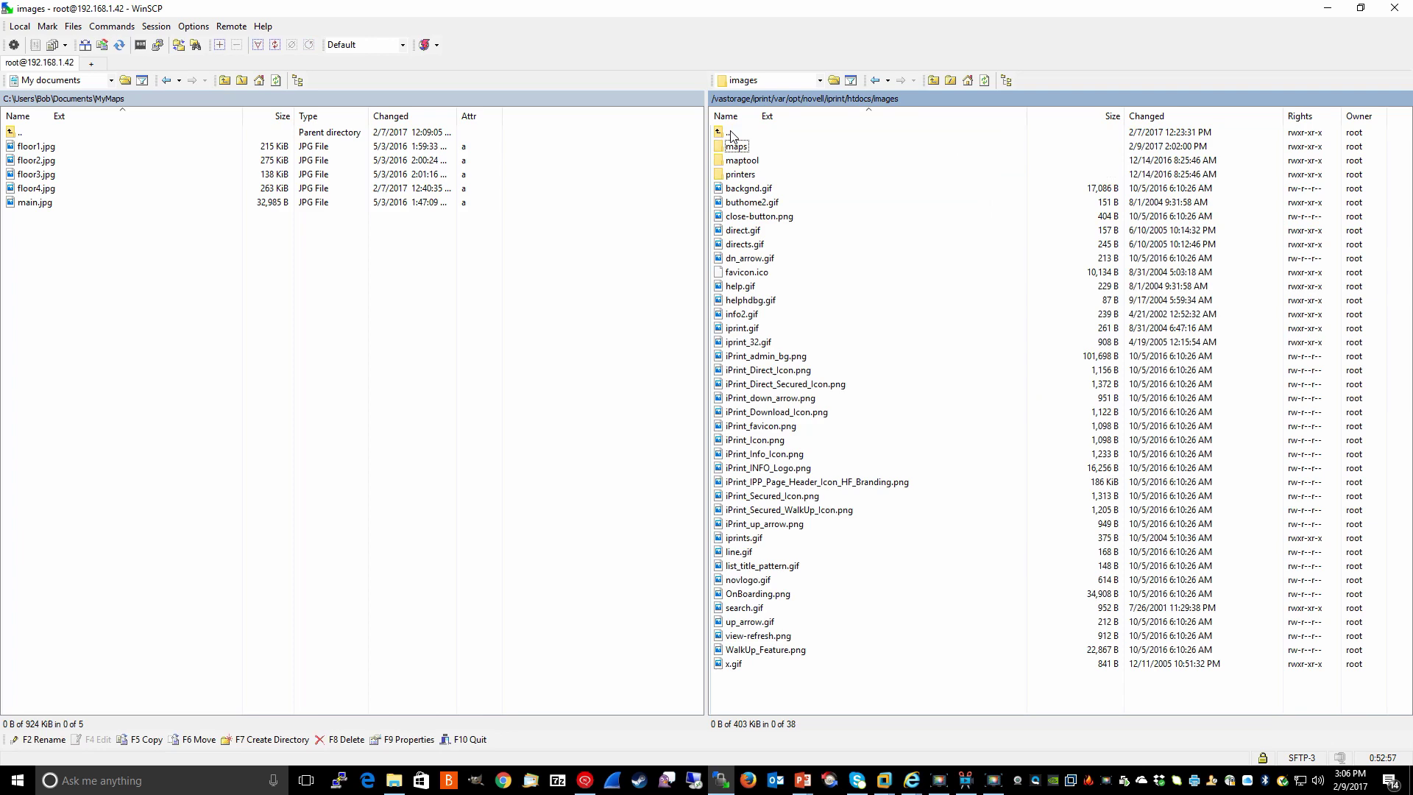
pyautogui.doubleClick(754, 175)
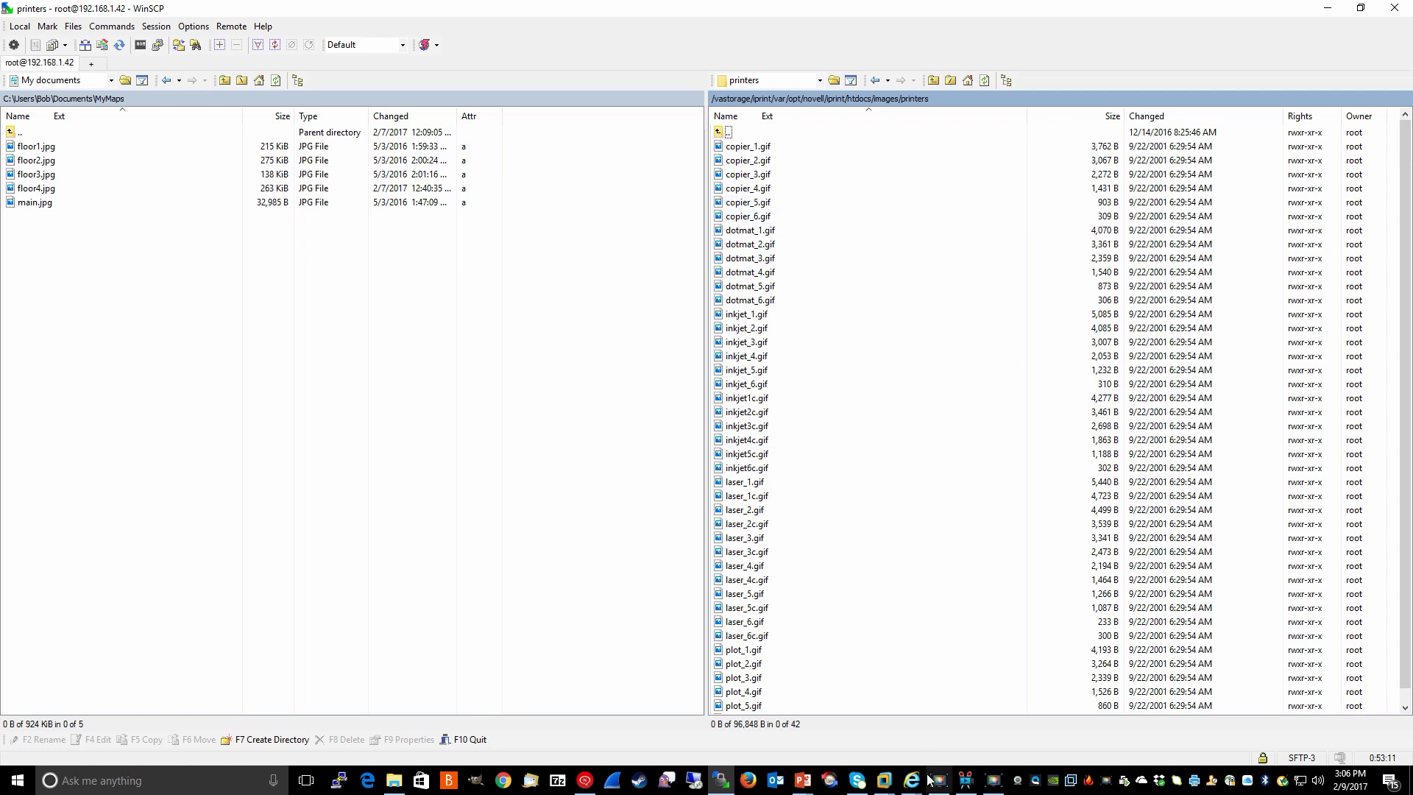
# Reload the designer so the uploaded maps appear, and set floor1.jpg as the background
pyautogui.moveTo(912, 781)
pyautogui.click(840, 731)
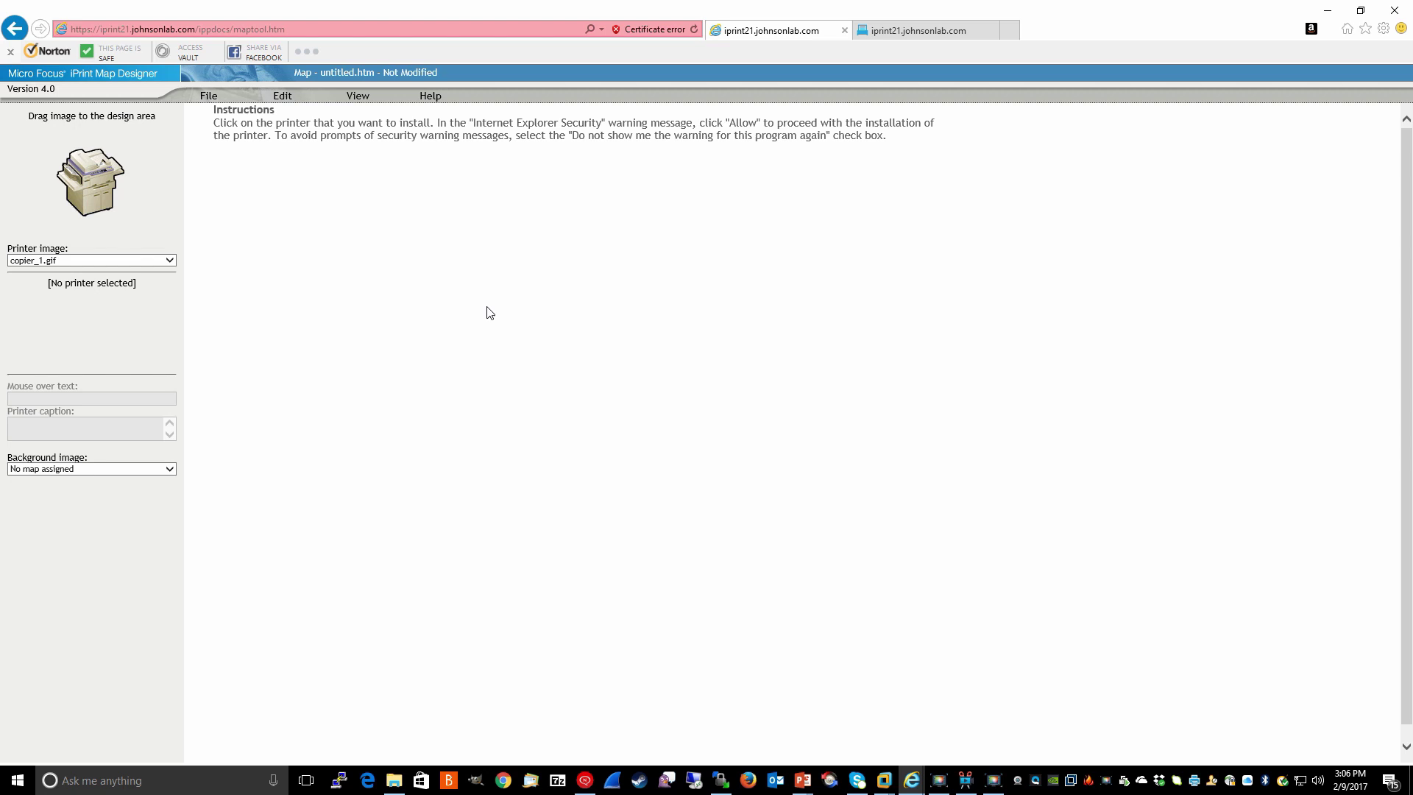
pyautogui.click(169, 469)
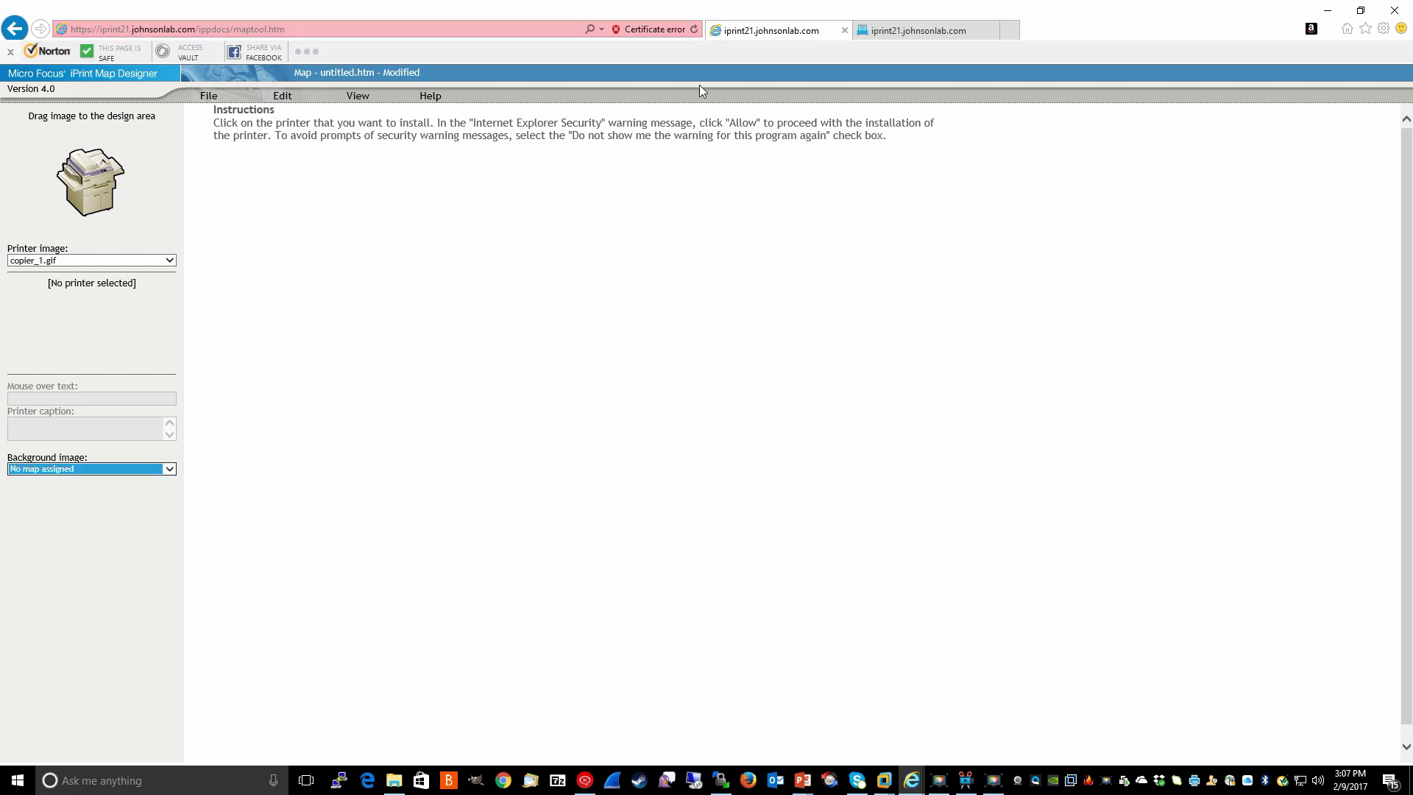
pyautogui.click(692, 28)
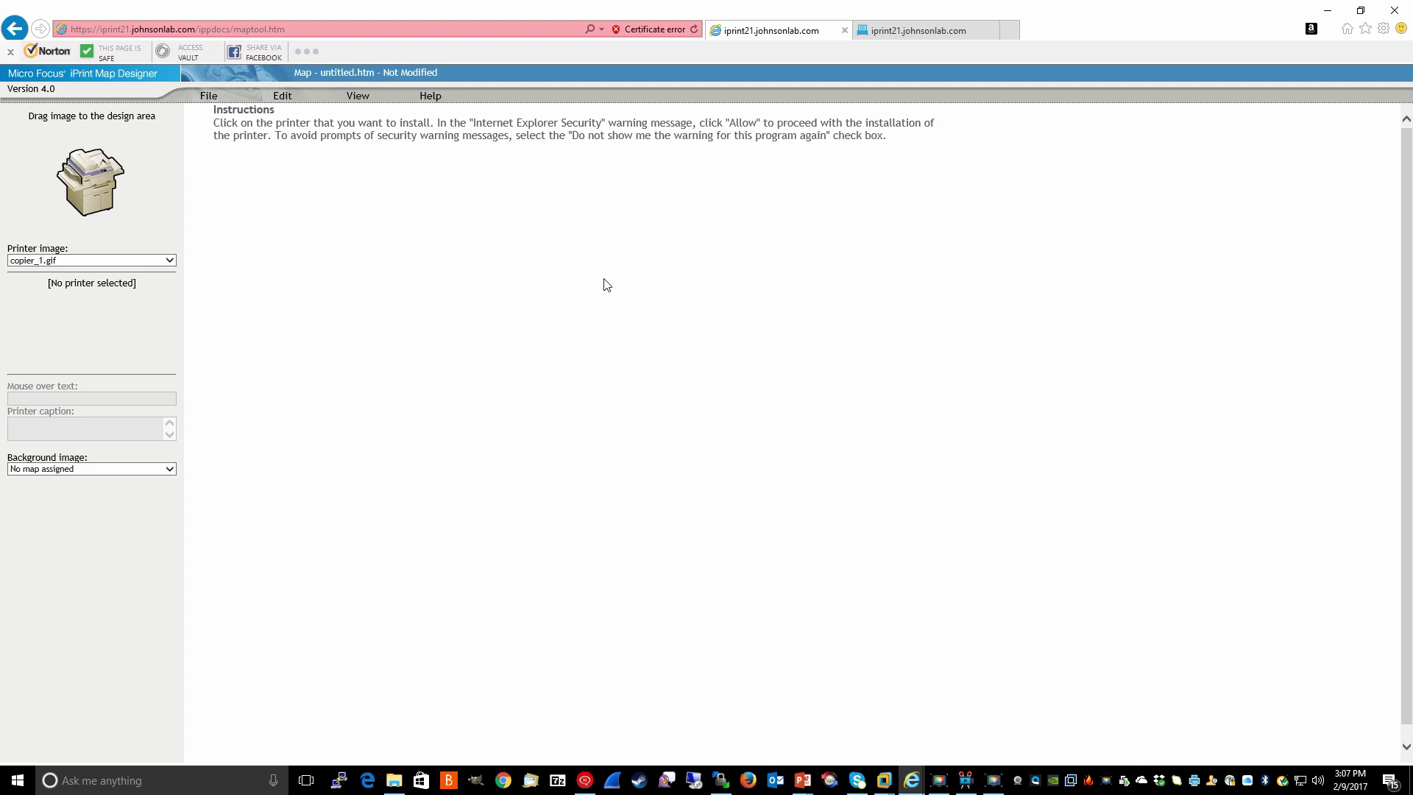
pyautogui.click(170, 471)
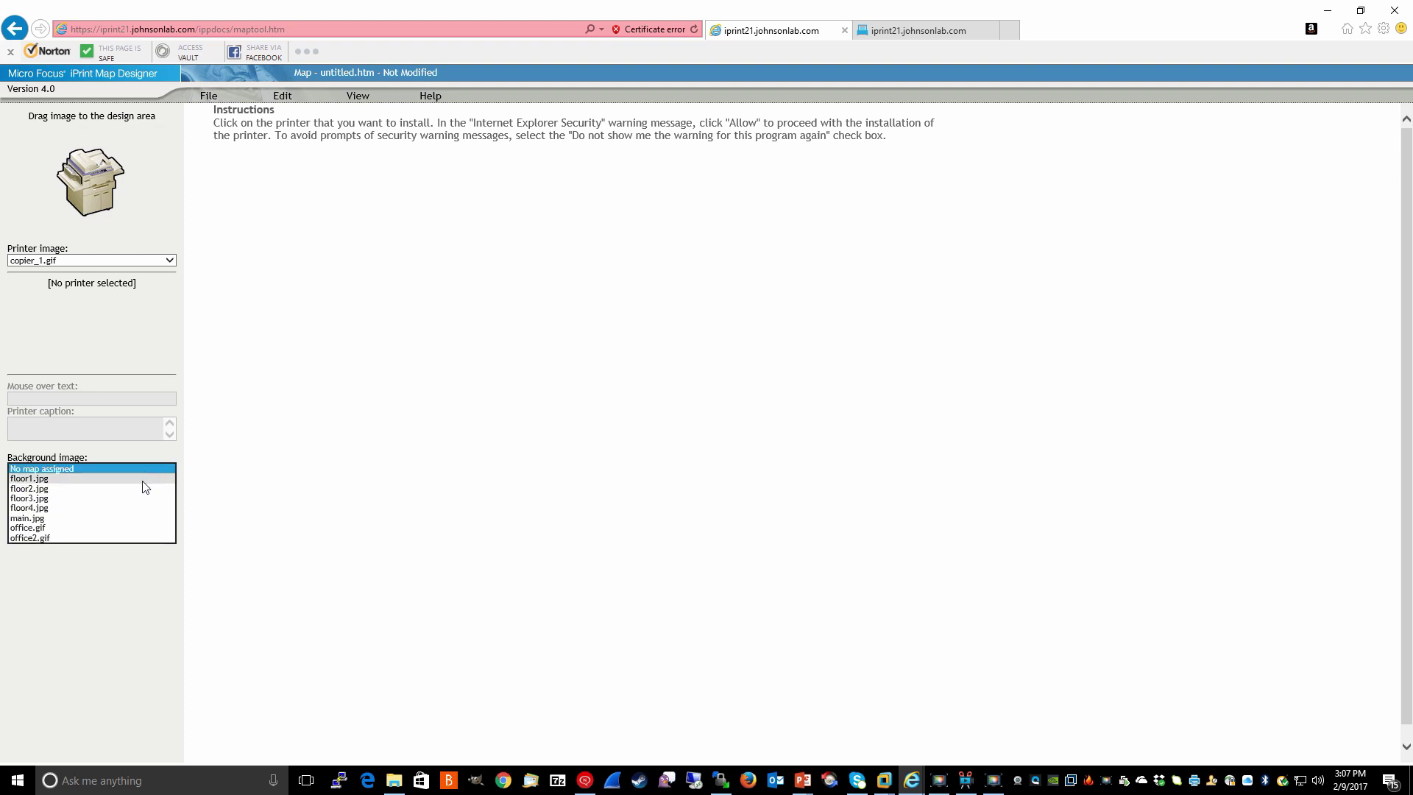
pyautogui.click(98, 479)
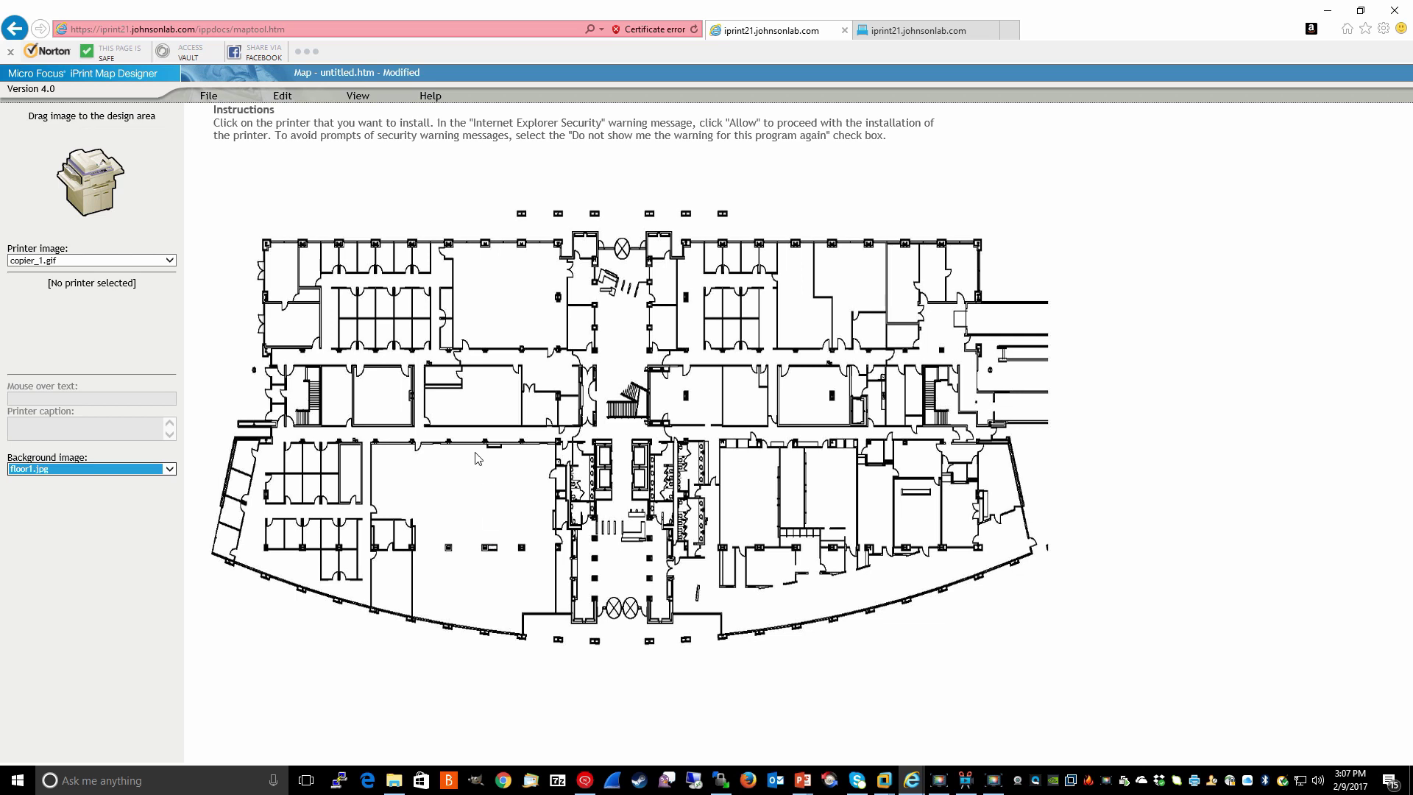
# Try inkjet3c.gif, copier_4.gif and copier_1.gif, then settle on copier_5.gif as the printer image
pyautogui.click(169, 260)
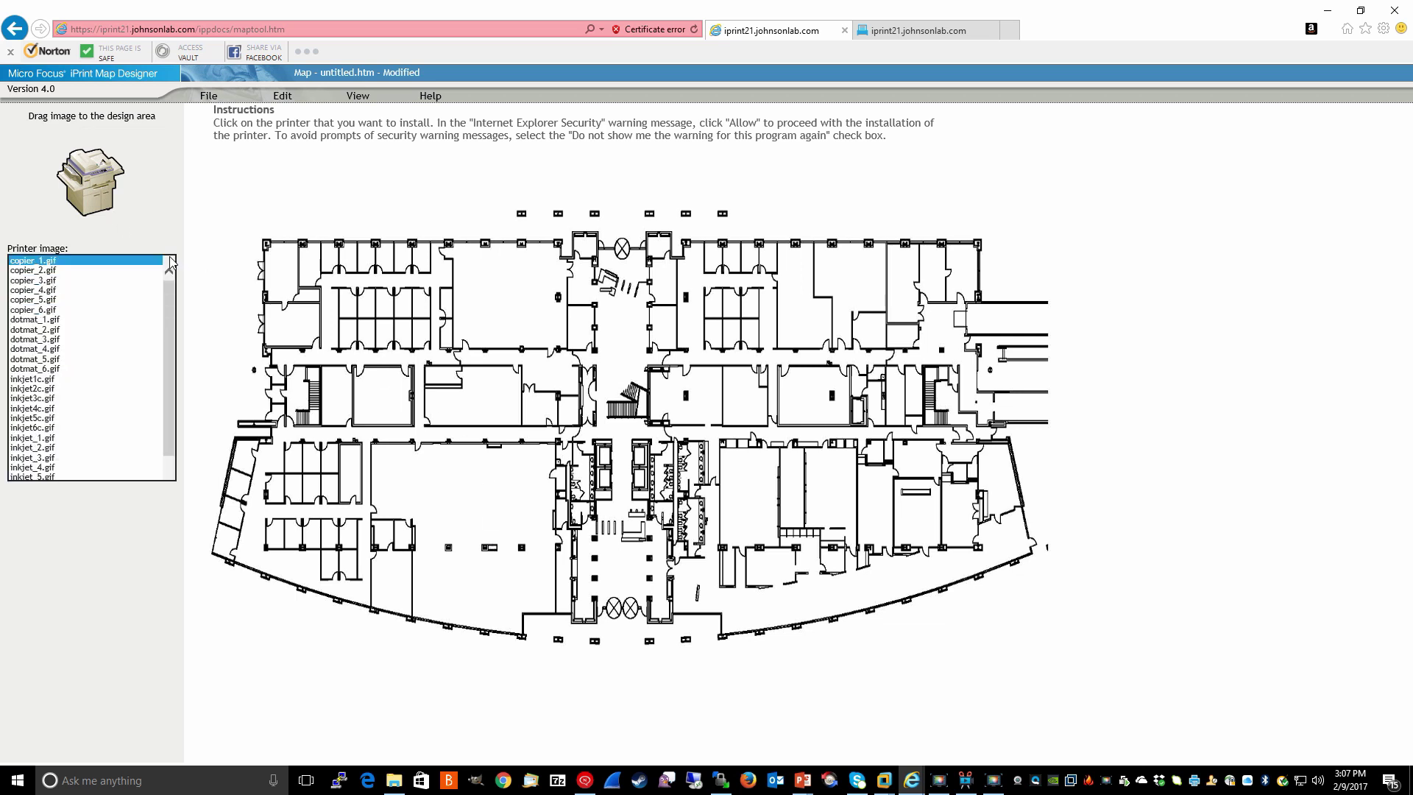
pyautogui.click(37, 401)
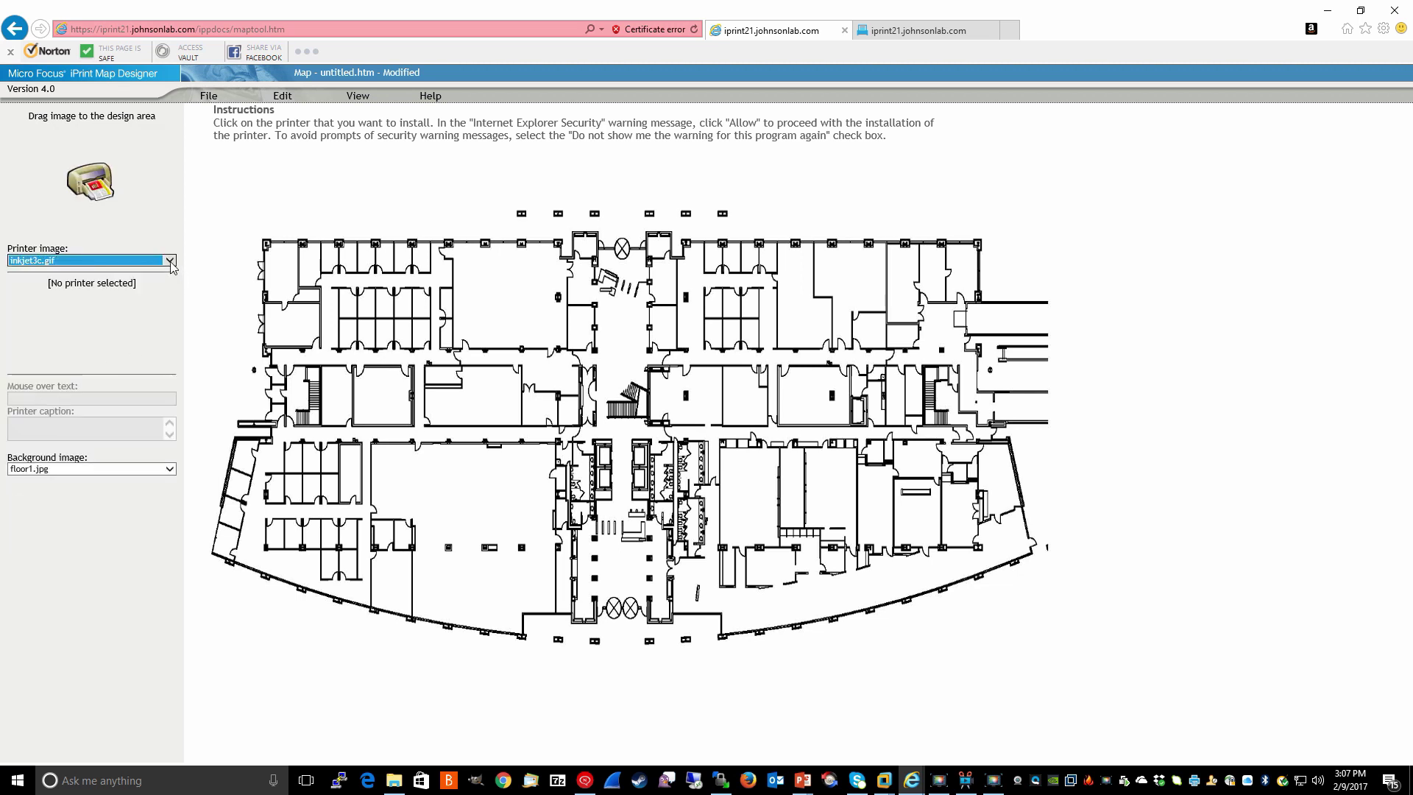
pyautogui.click(169, 260)
pyautogui.moveTo(166, 275); pyautogui.dragTo(162, 210)
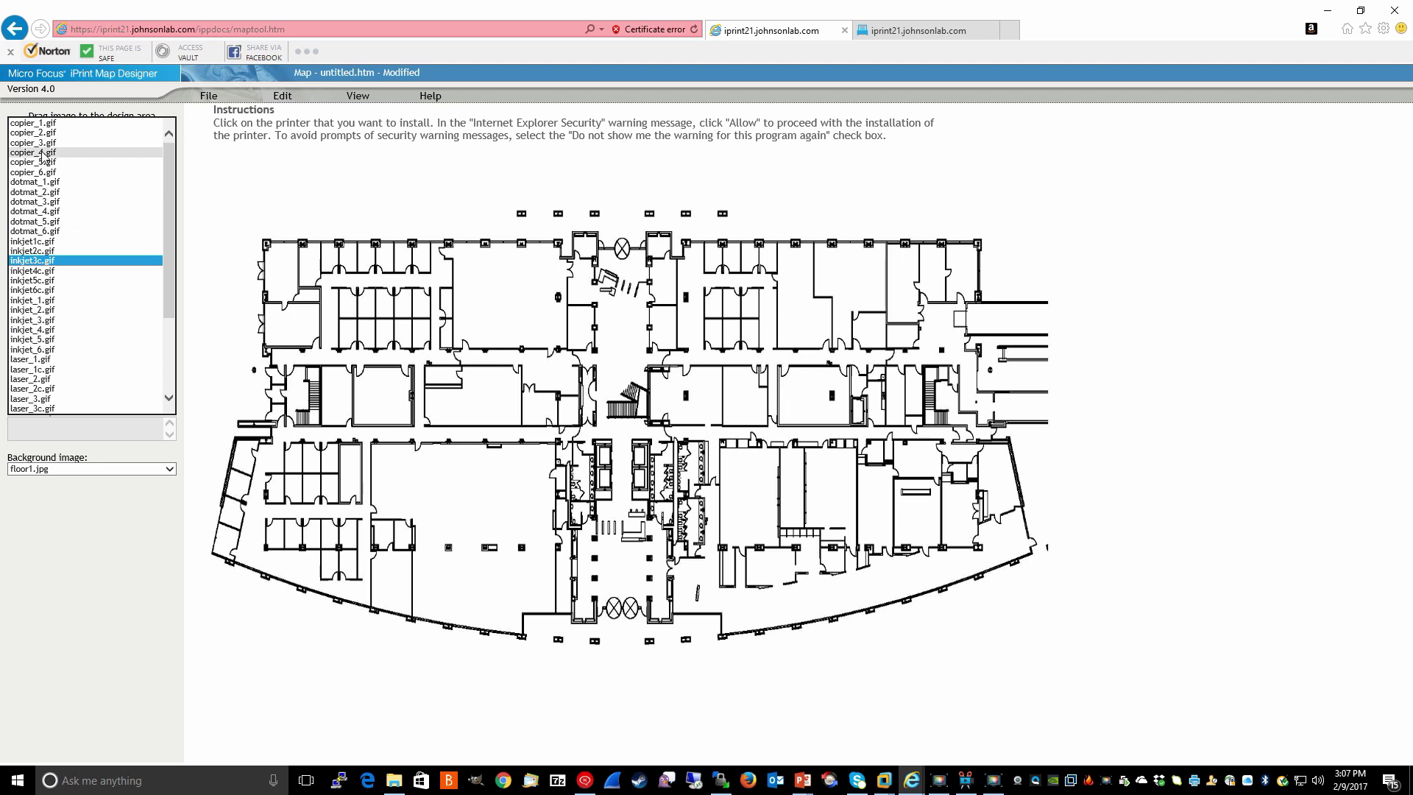
pyautogui.click(43, 152)
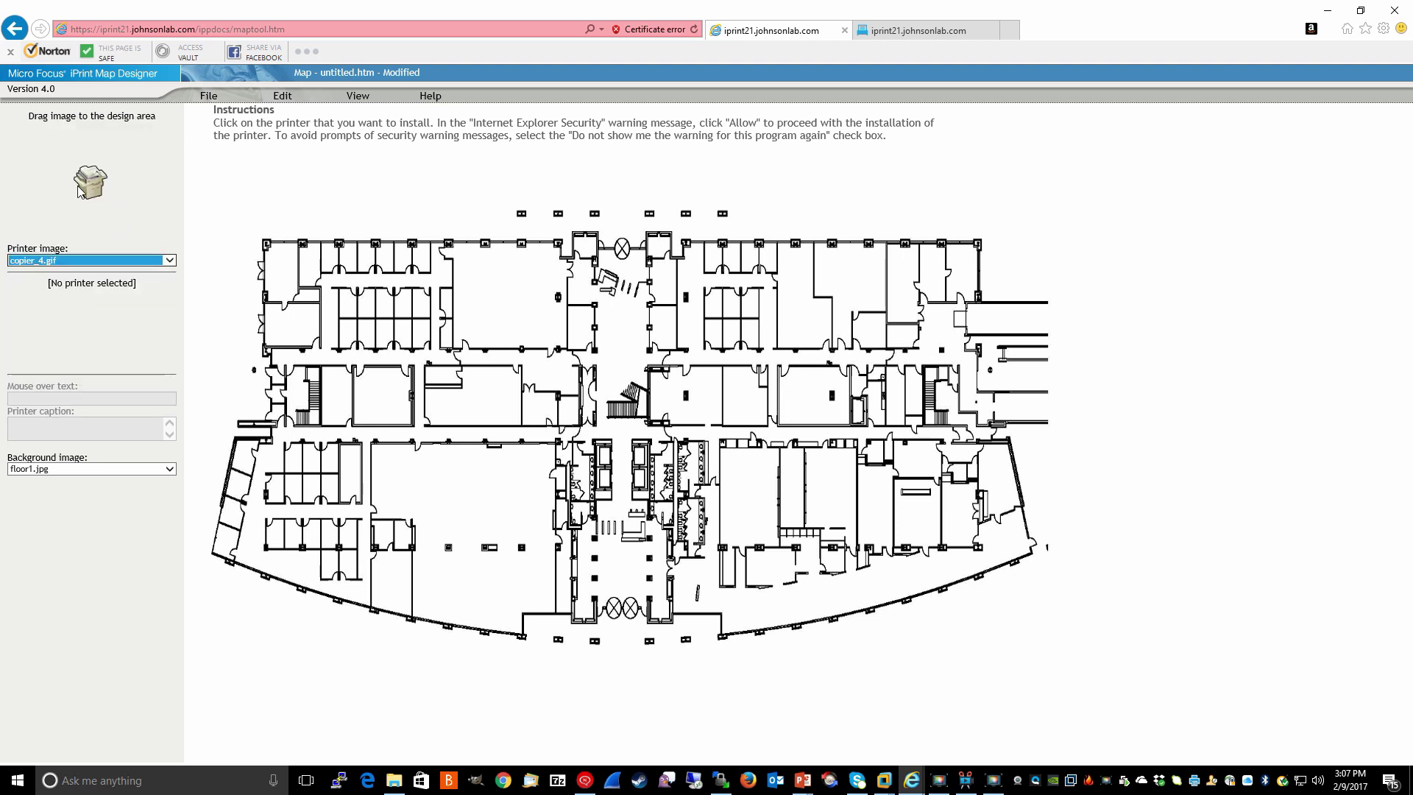
pyautogui.click(167, 260)
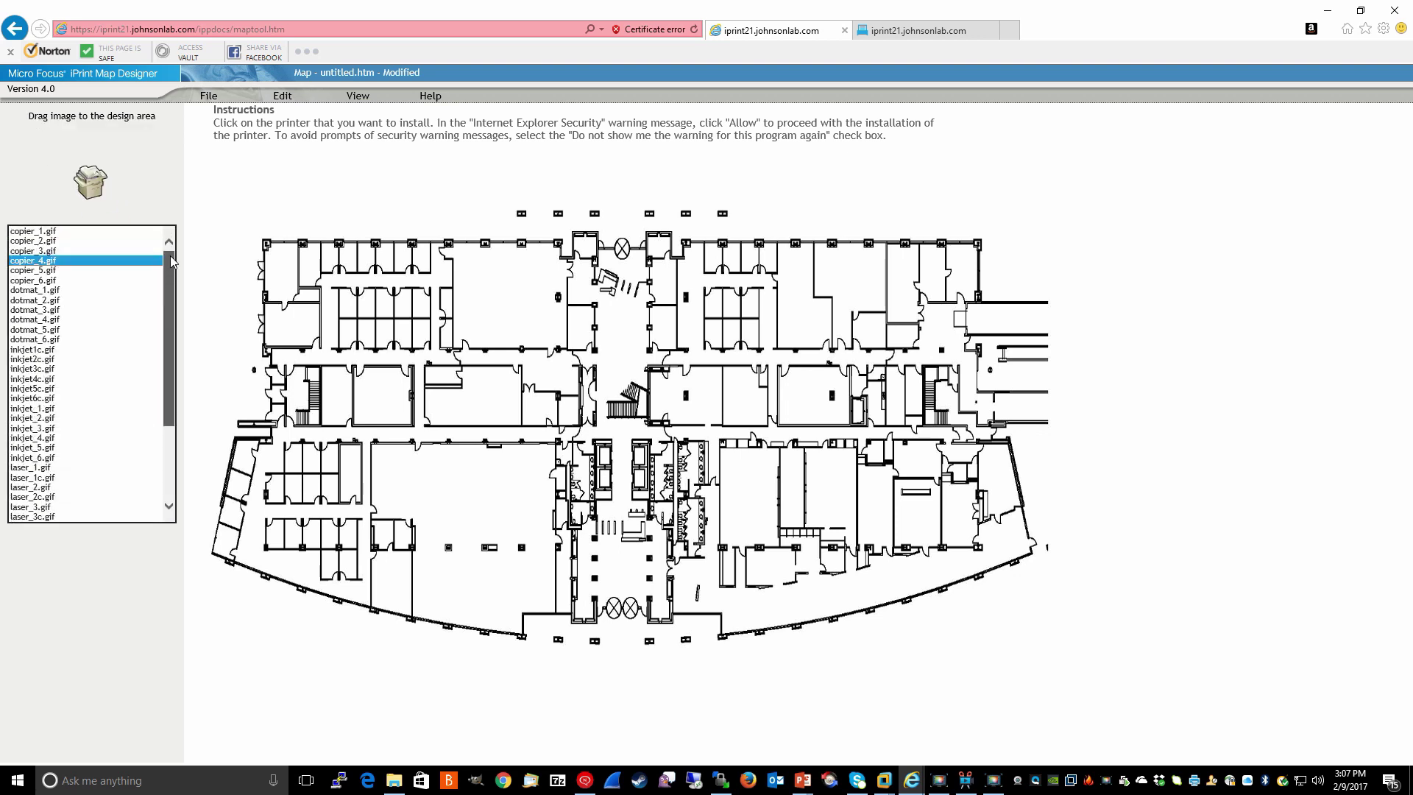
pyautogui.click(82, 233)
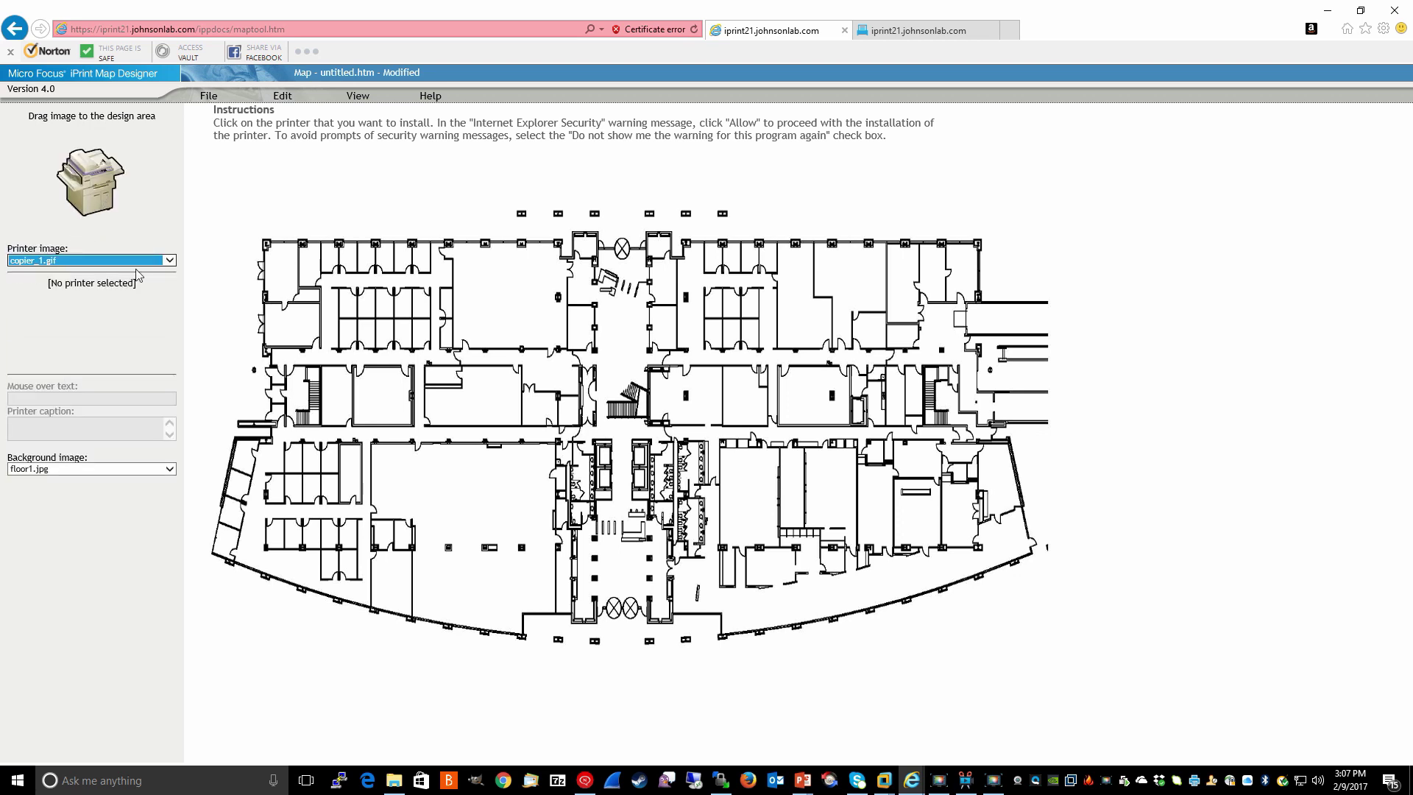
pyautogui.click(168, 262)
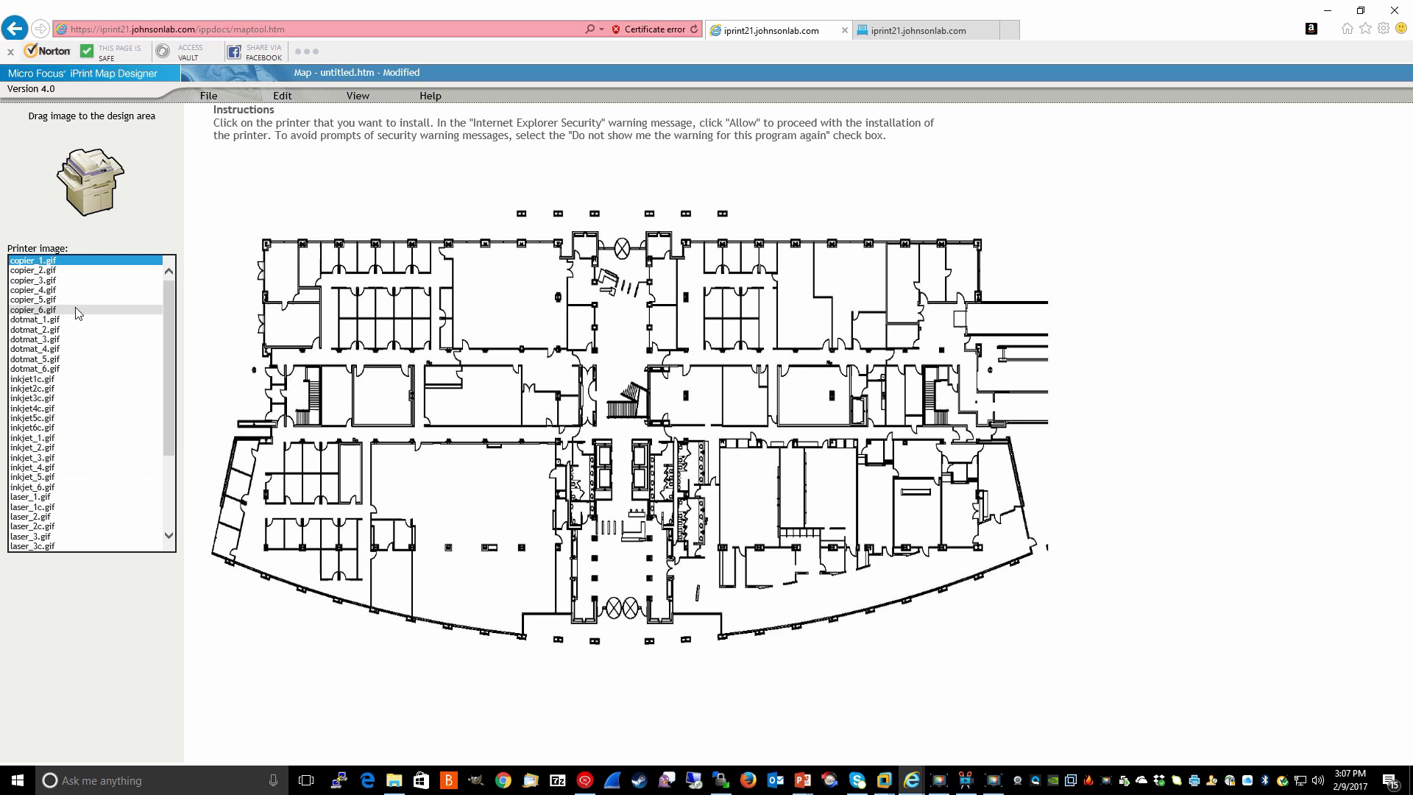
pyautogui.click(81, 300)
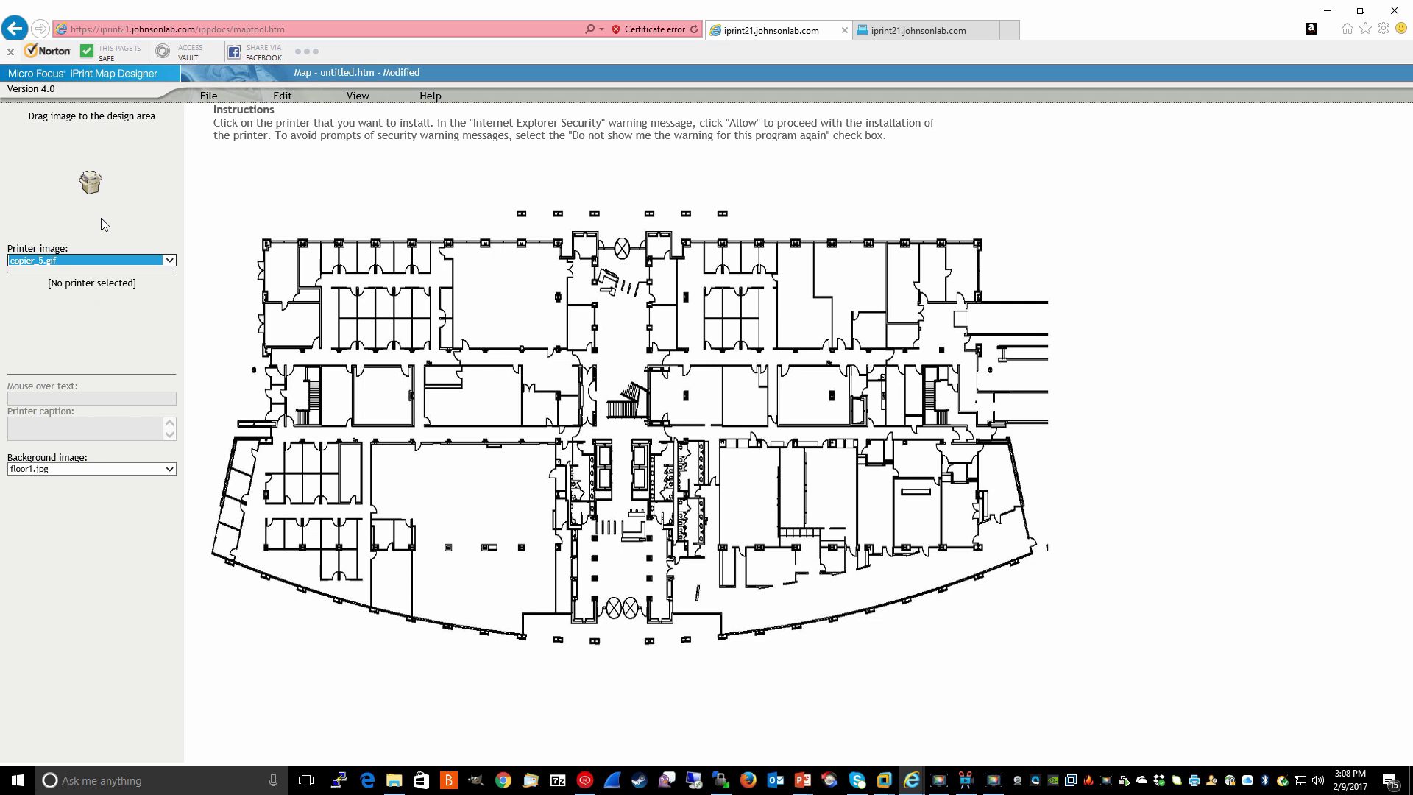
# Place a printer in the left-centre room: agent Office1, hover text 'HP Color', caption 'Accounting'
pyautogui.moveTo(86, 186); pyautogui.dragTo(479, 503)
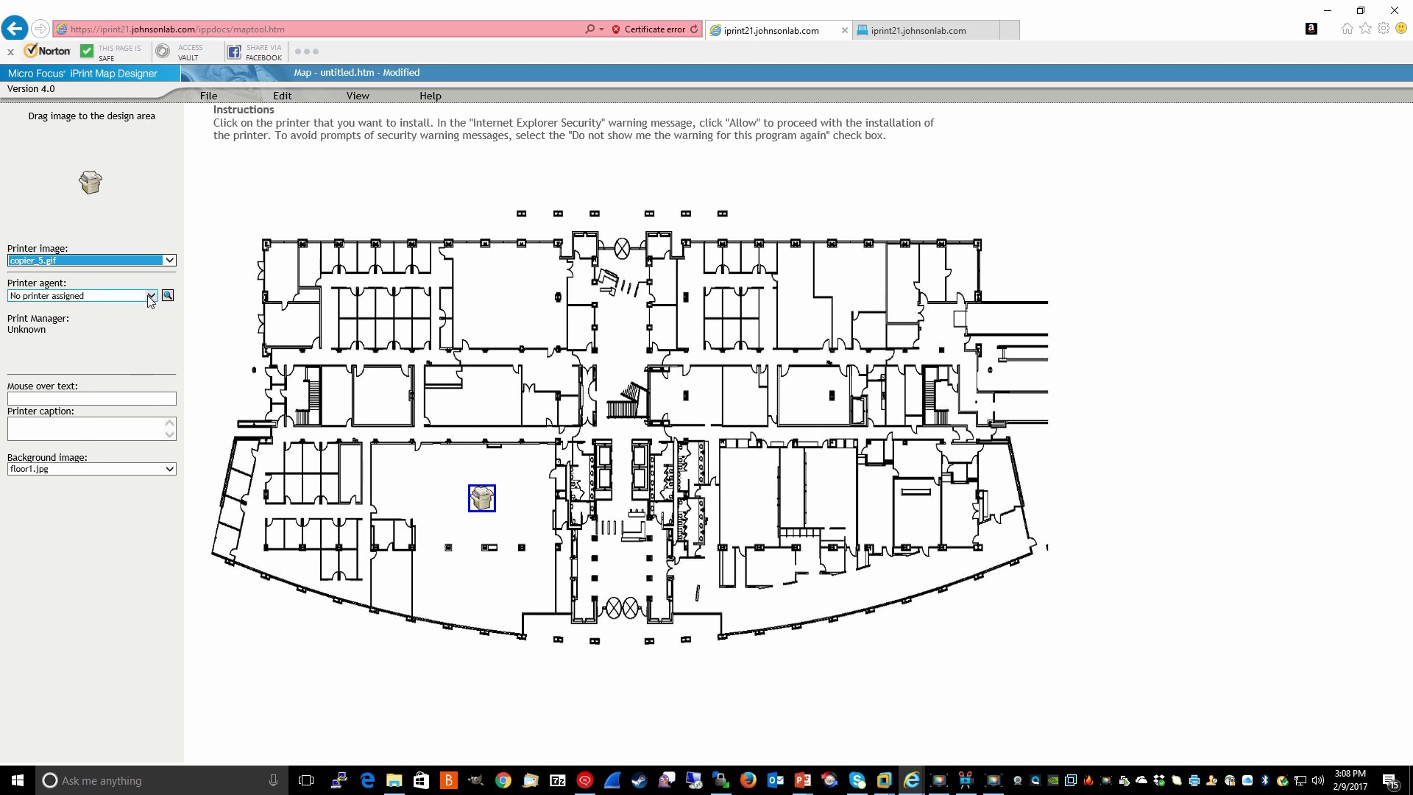
pyautogui.click(152, 296)
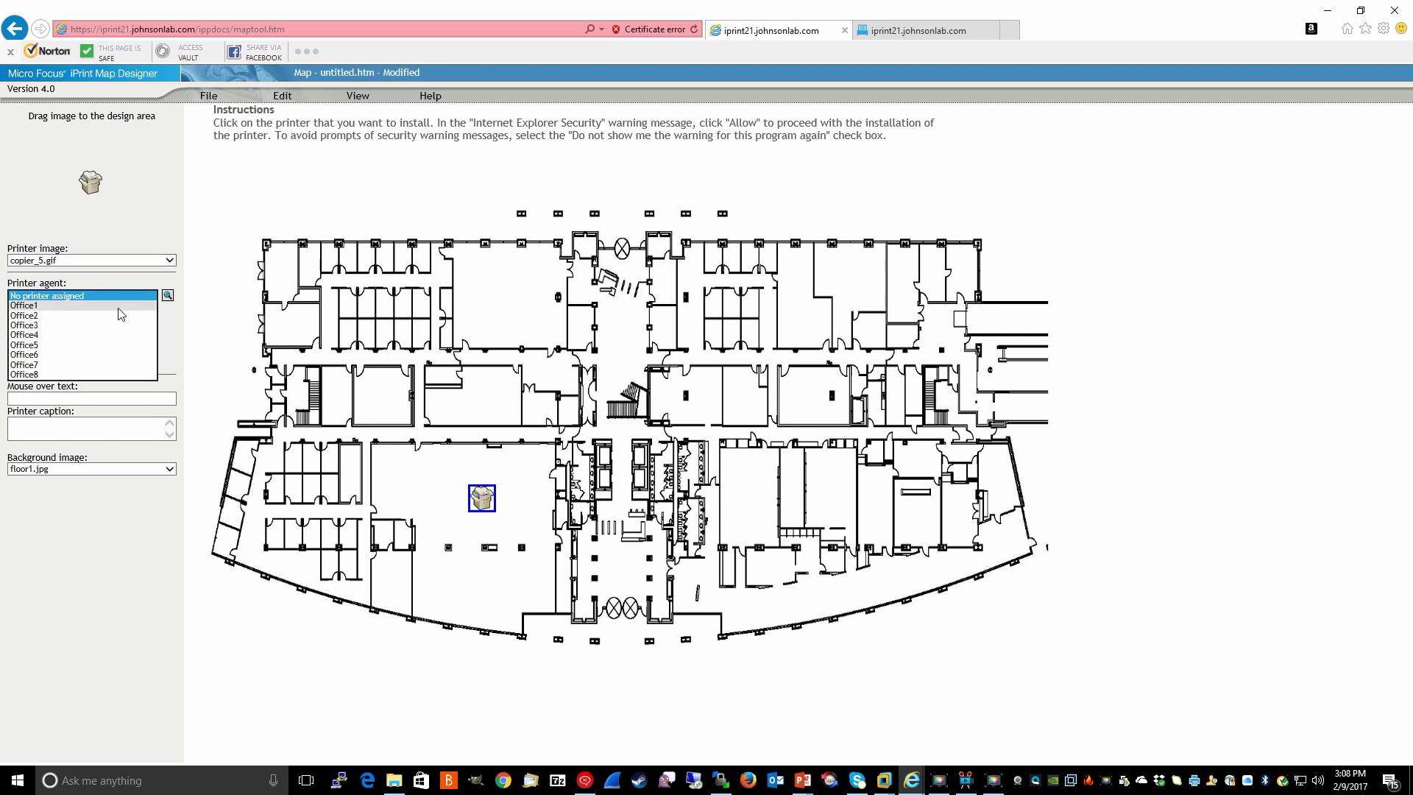
pyautogui.click(88, 304)
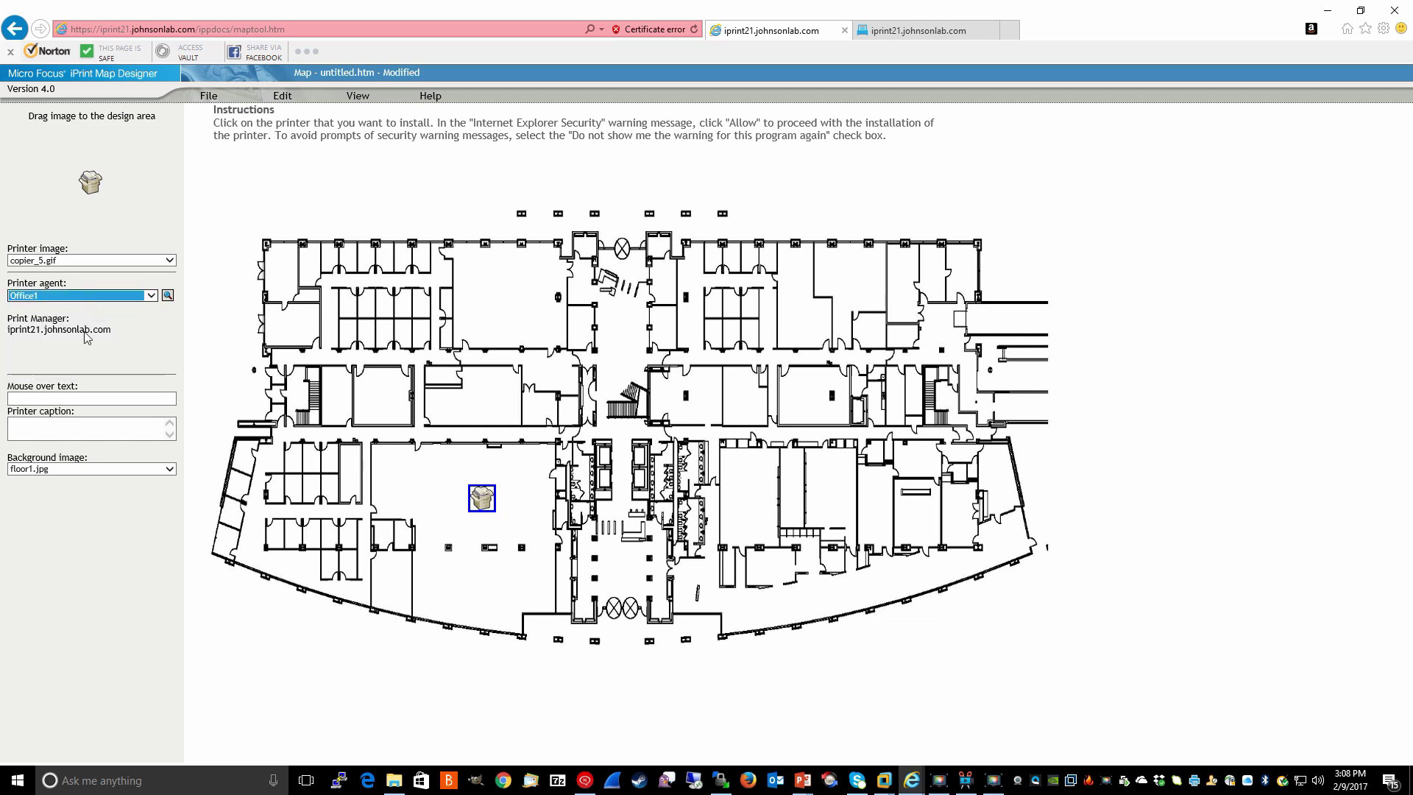
pyautogui.click(69, 398)
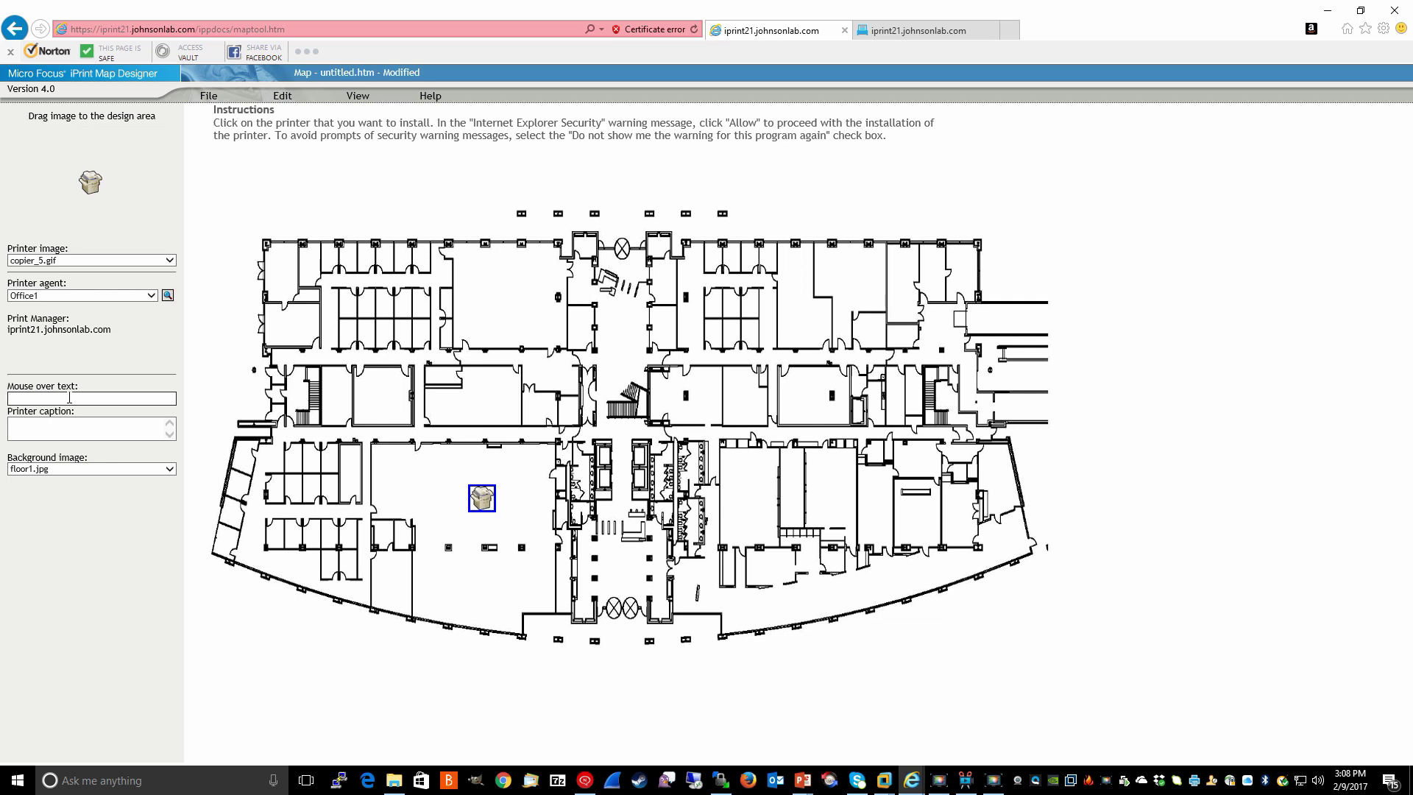
pyautogui.write('HP Color')
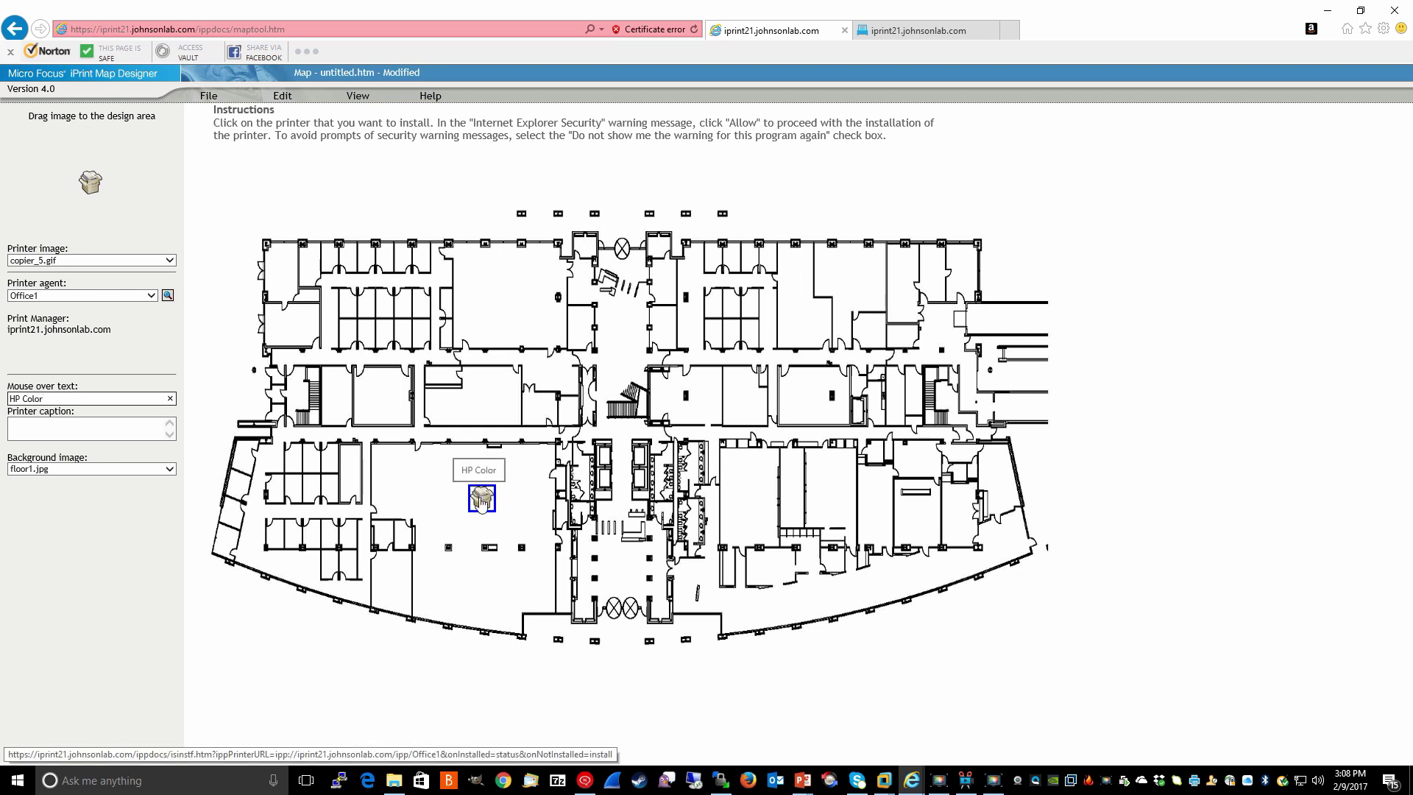
pyautogui.click(78, 434)
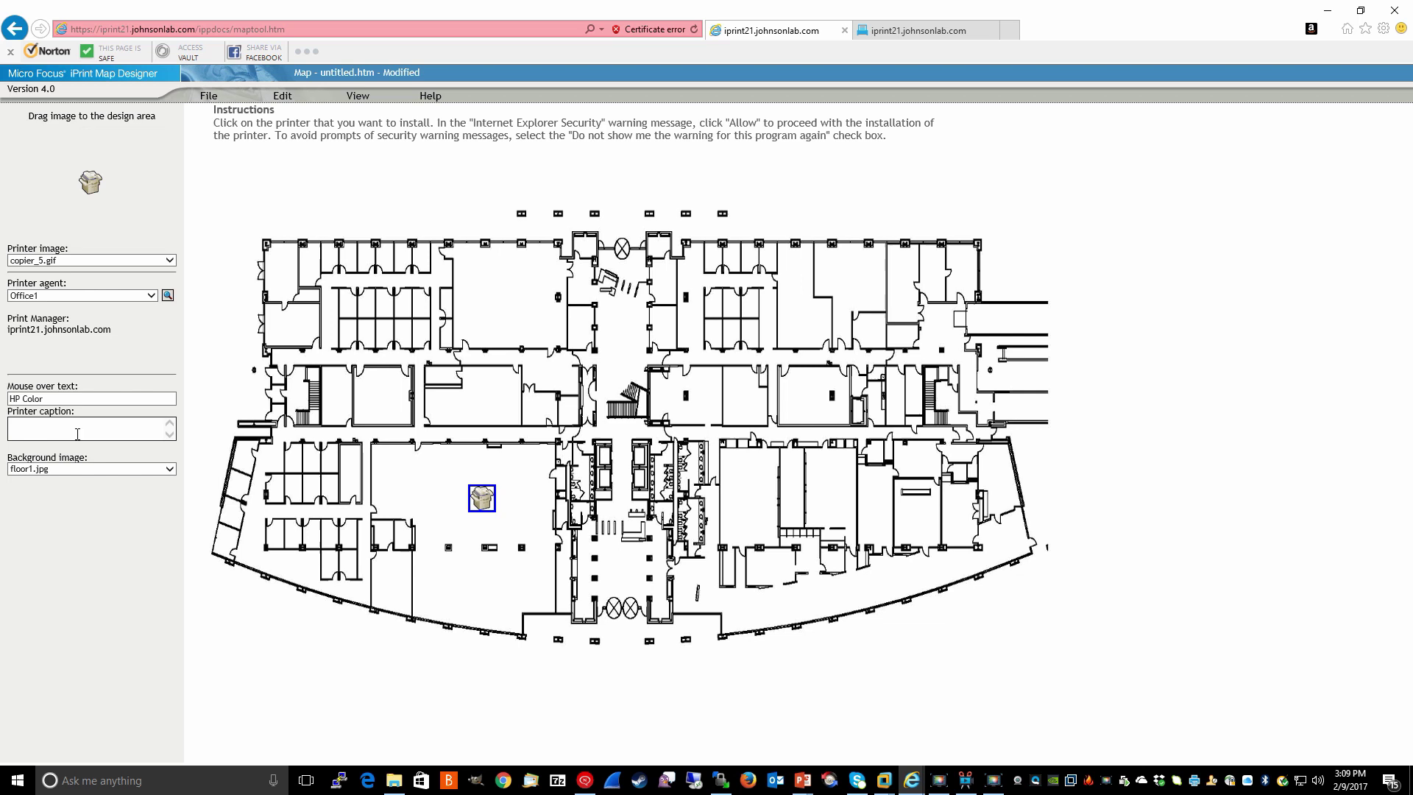
pyautogui.write('Accounting')
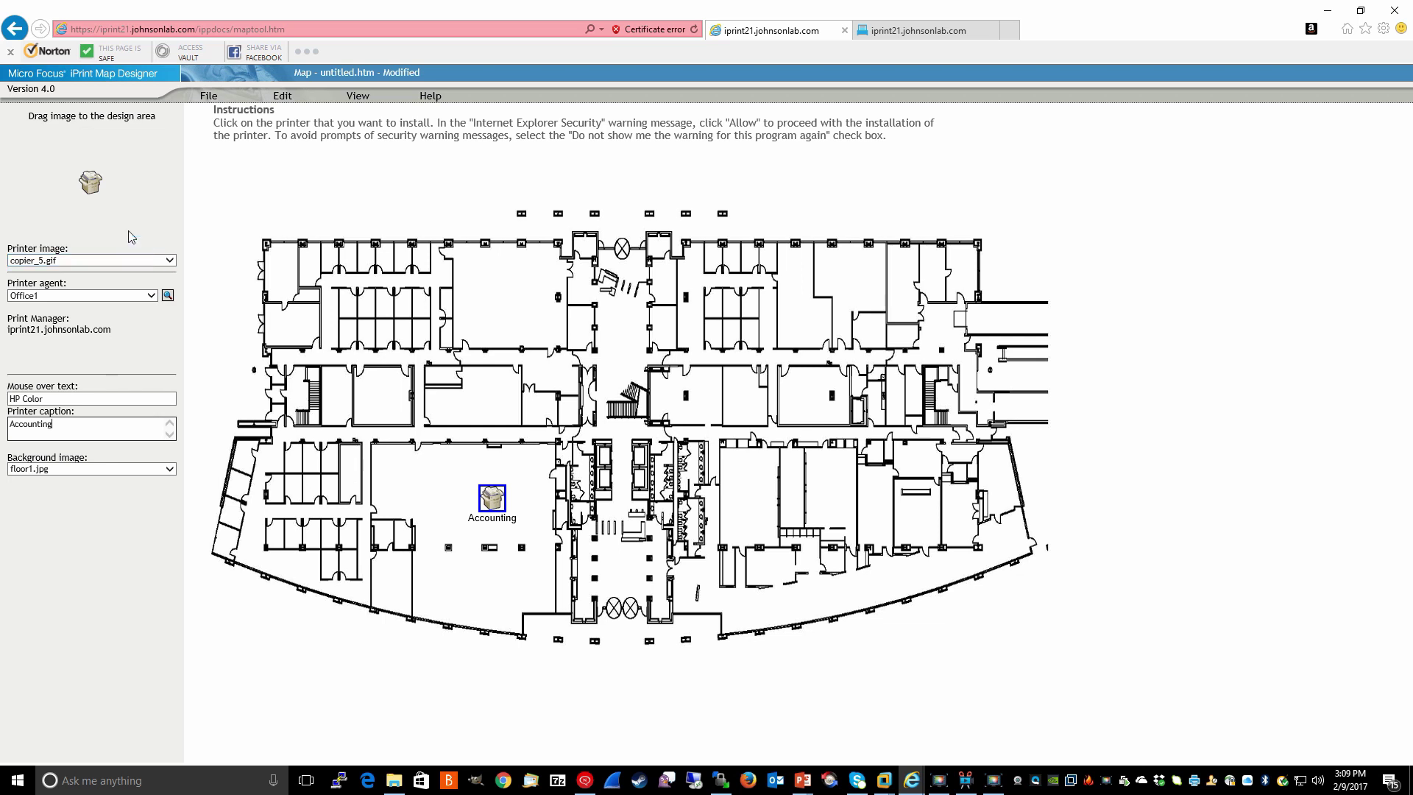
# Place a printer in the upper-right room: agent Office2, hover text 'Xerox MF 5225', caption 'Legal'
pyautogui.moveTo(89, 184); pyautogui.dragTo(856, 280)
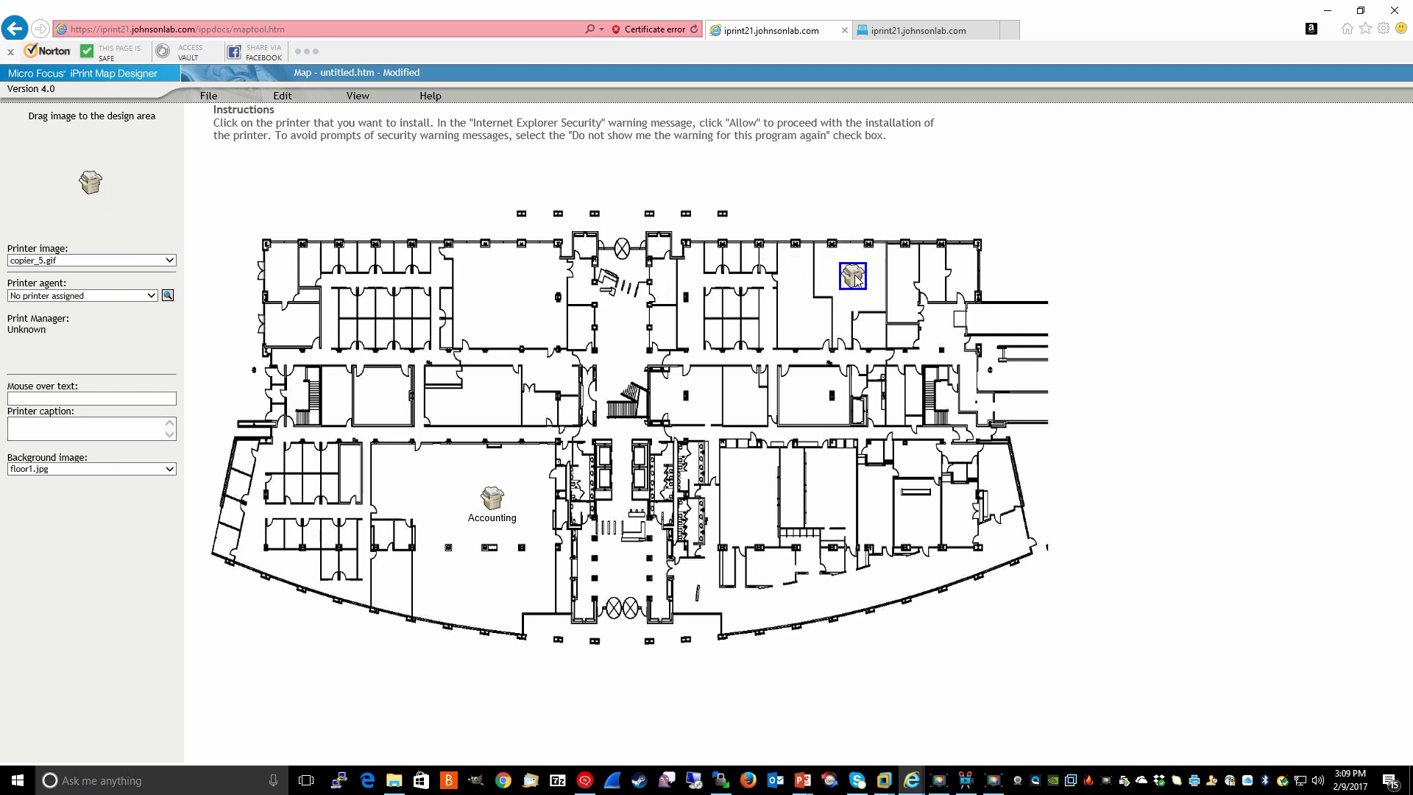
pyautogui.click(151, 296)
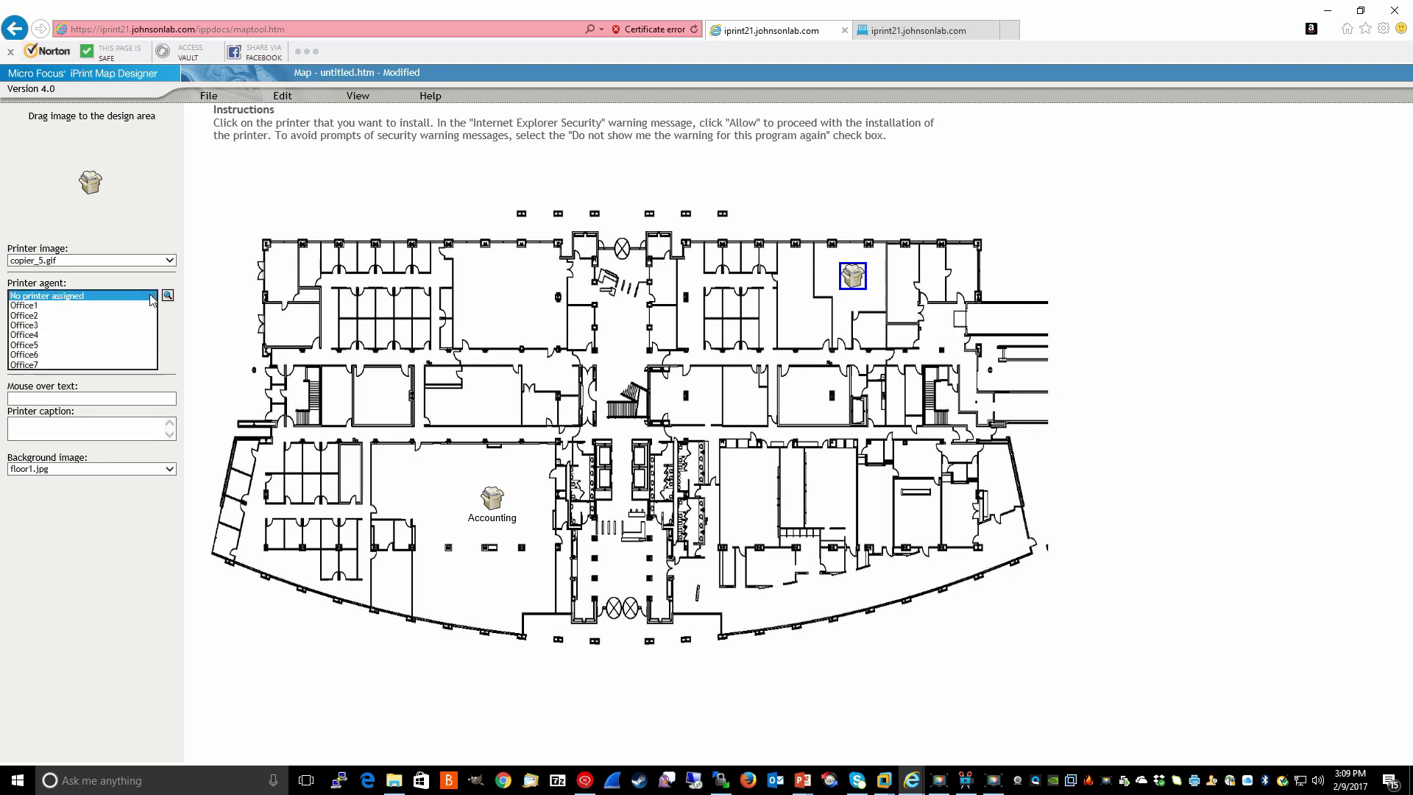
pyautogui.click(81, 317)
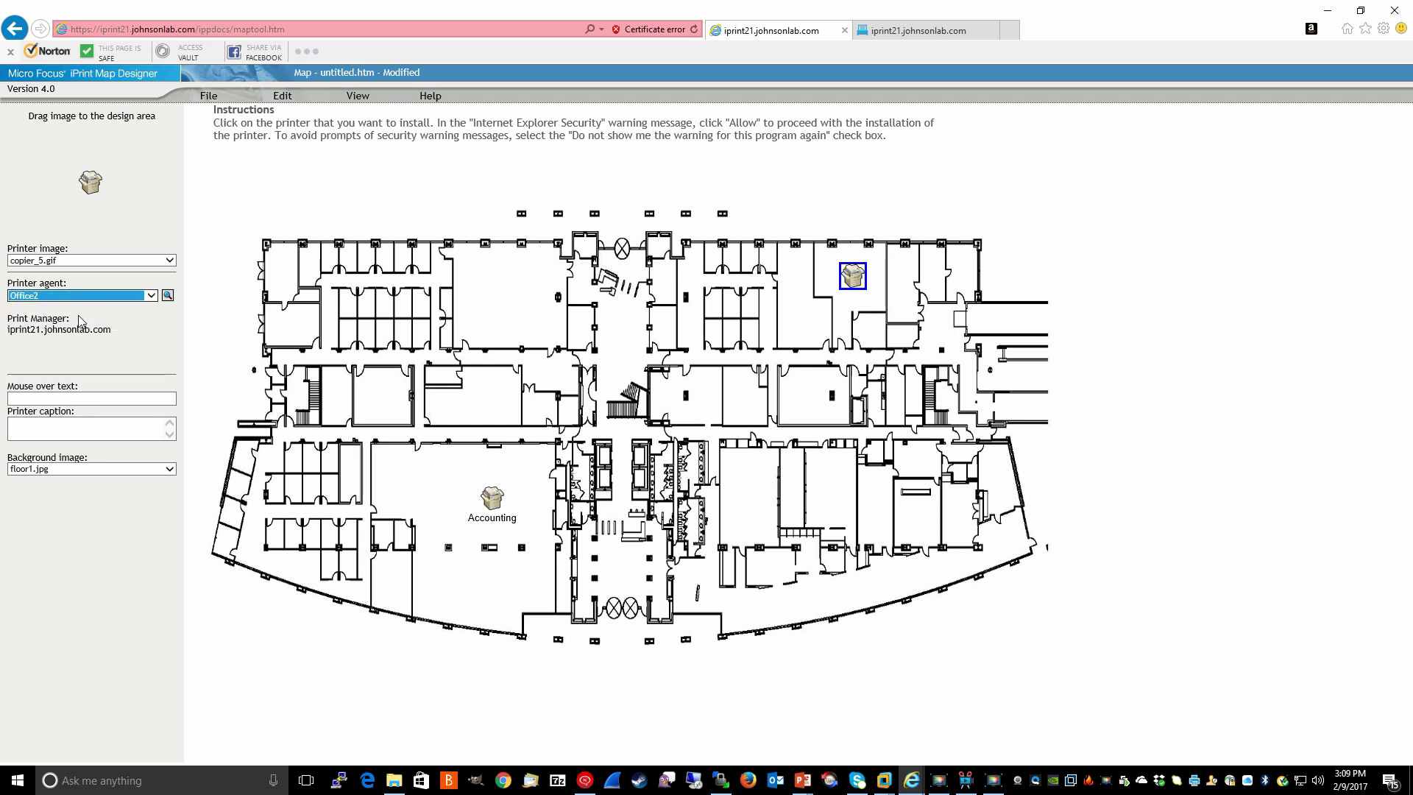
pyautogui.click(51, 401)
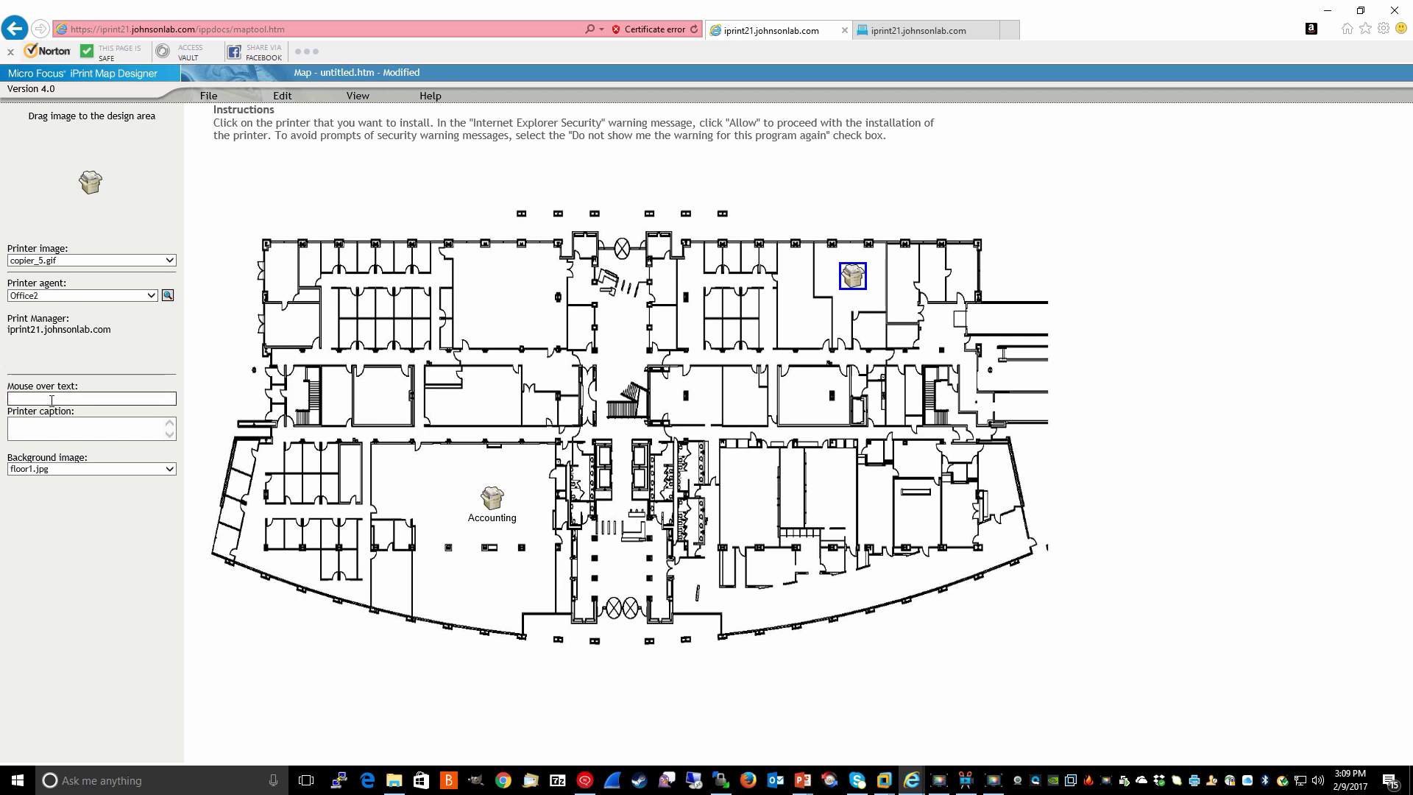
pyautogui.write('Xerox MF 5225')
pyautogui.click(53, 430)
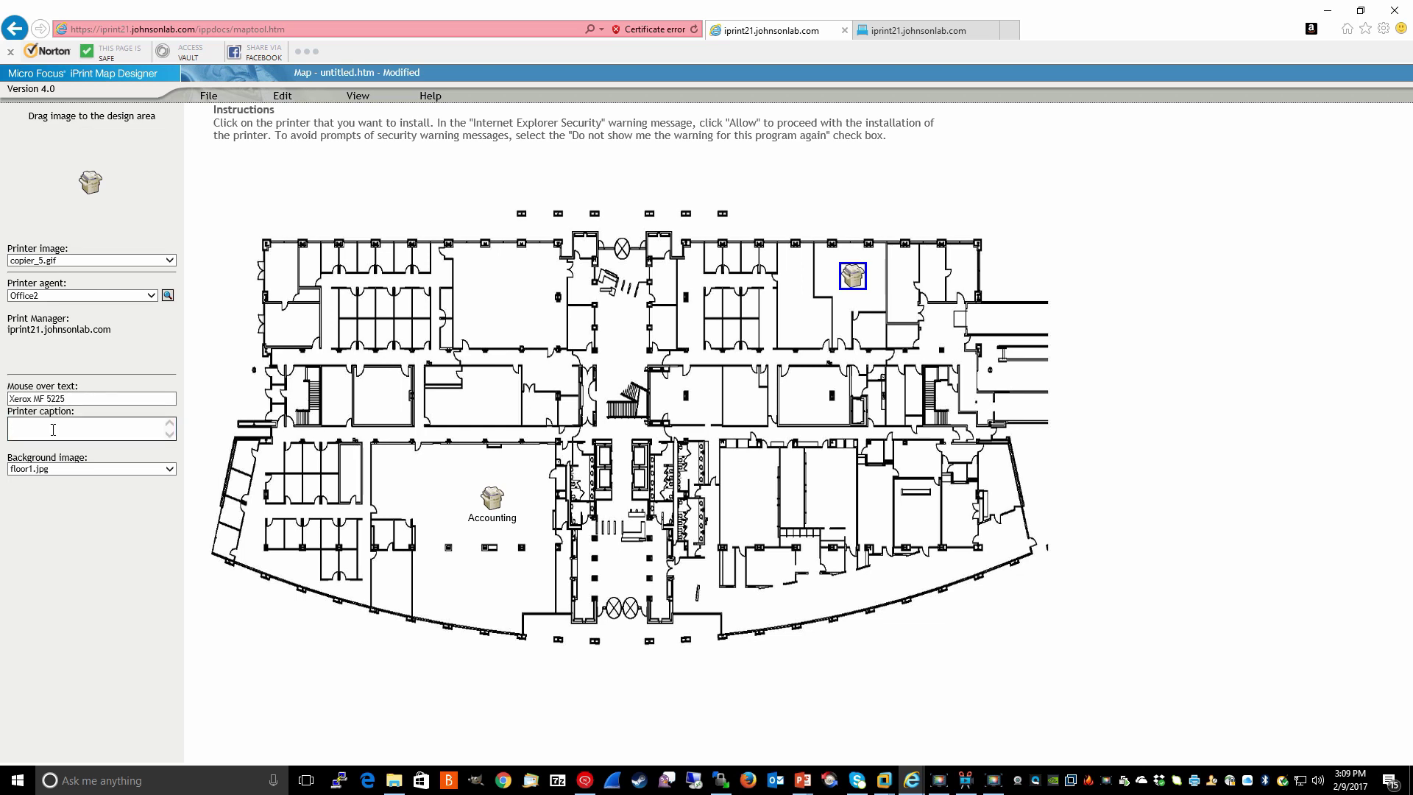
pyautogui.write('Legal')
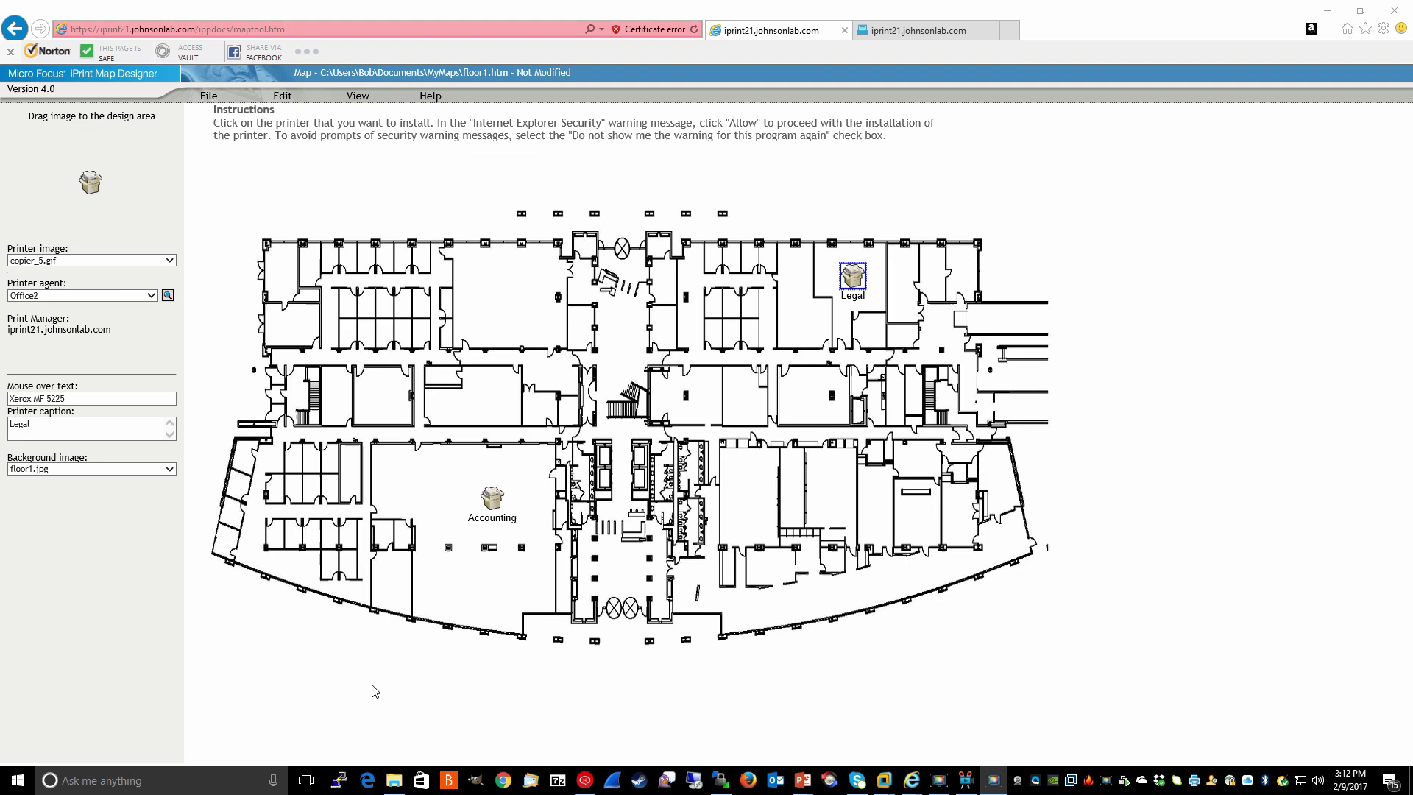
# Save the map as floor1.htm in the Documents MyMaps folder
pyautogui.click(380, 685)
pyautogui.click(208, 96)
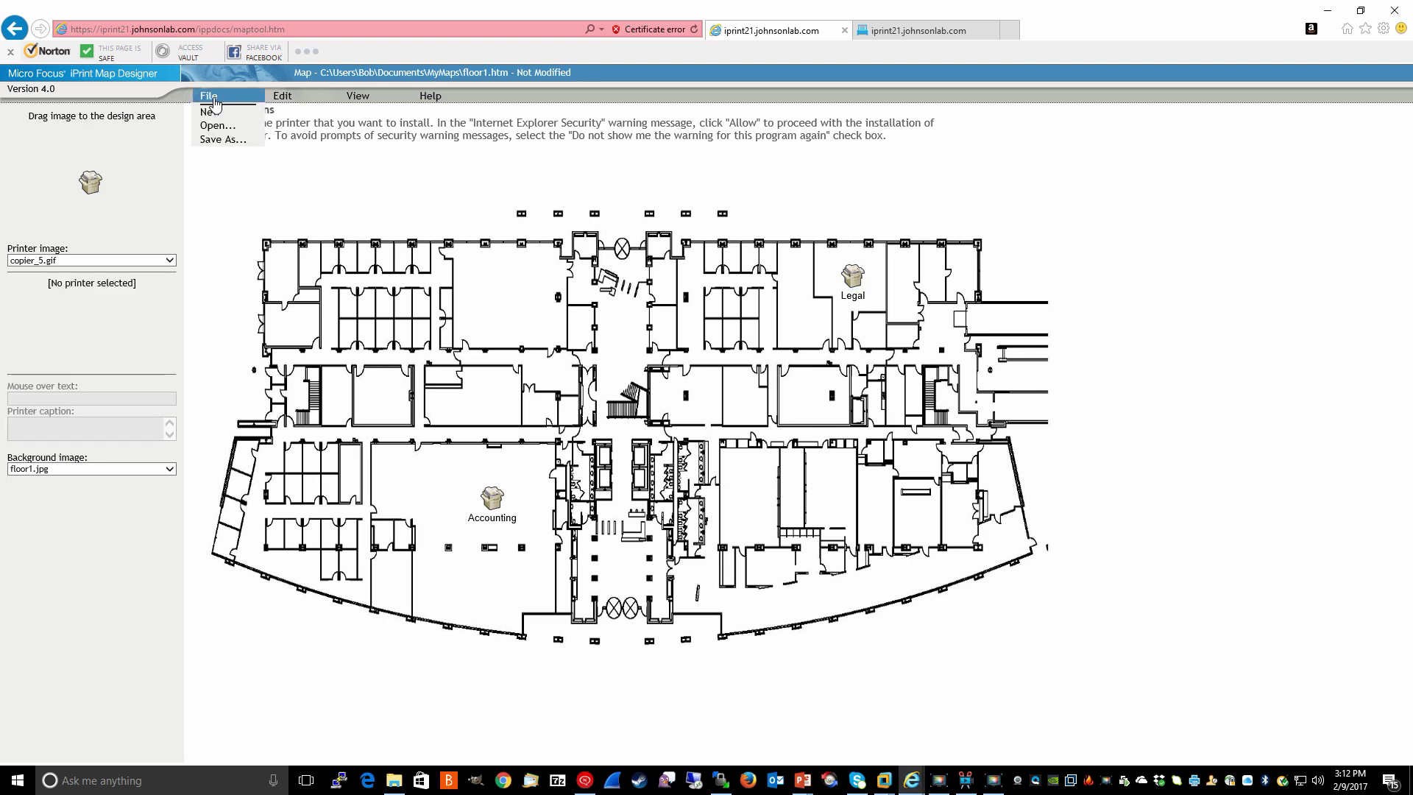
pyautogui.click(219, 140)
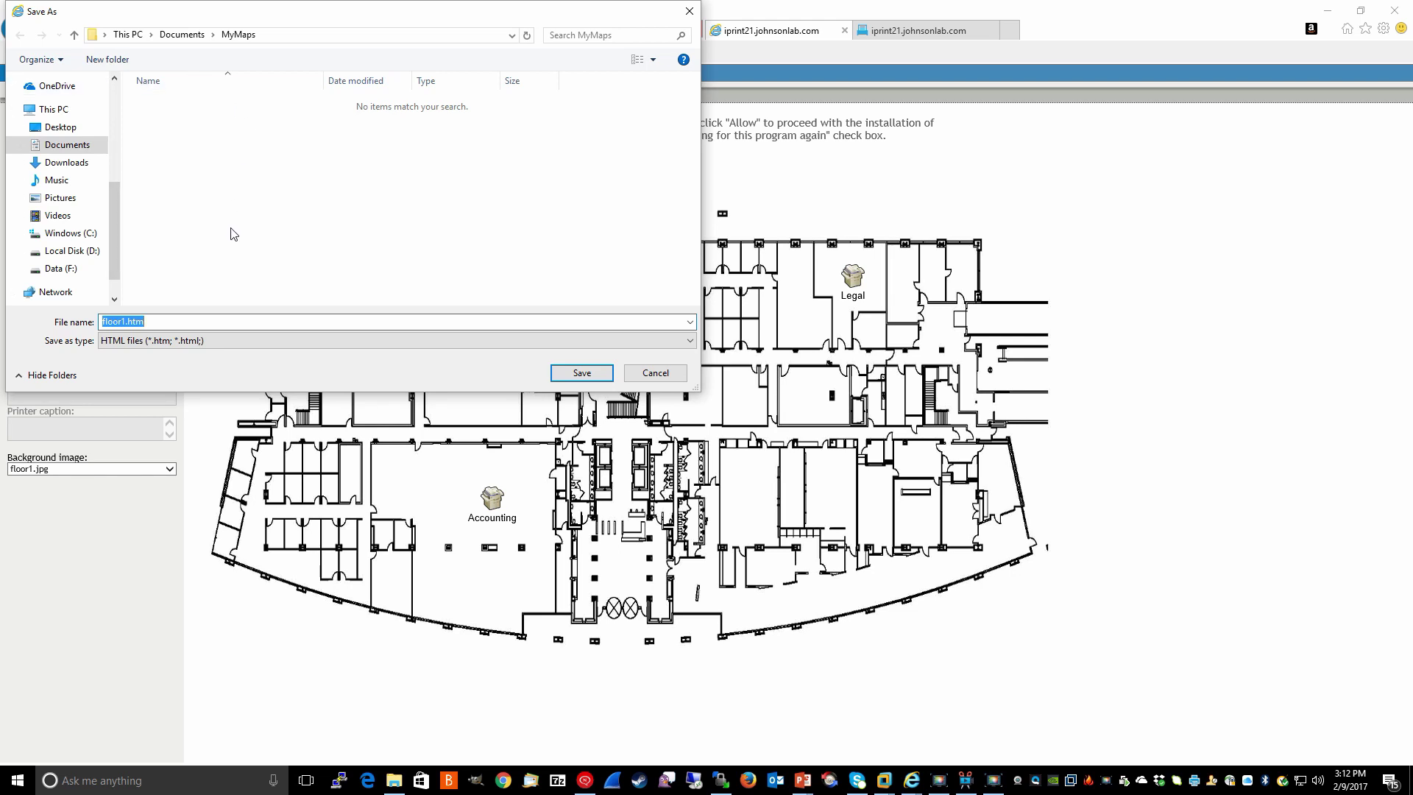
pyautogui.click(210, 320)
pyautogui.click(580, 373)
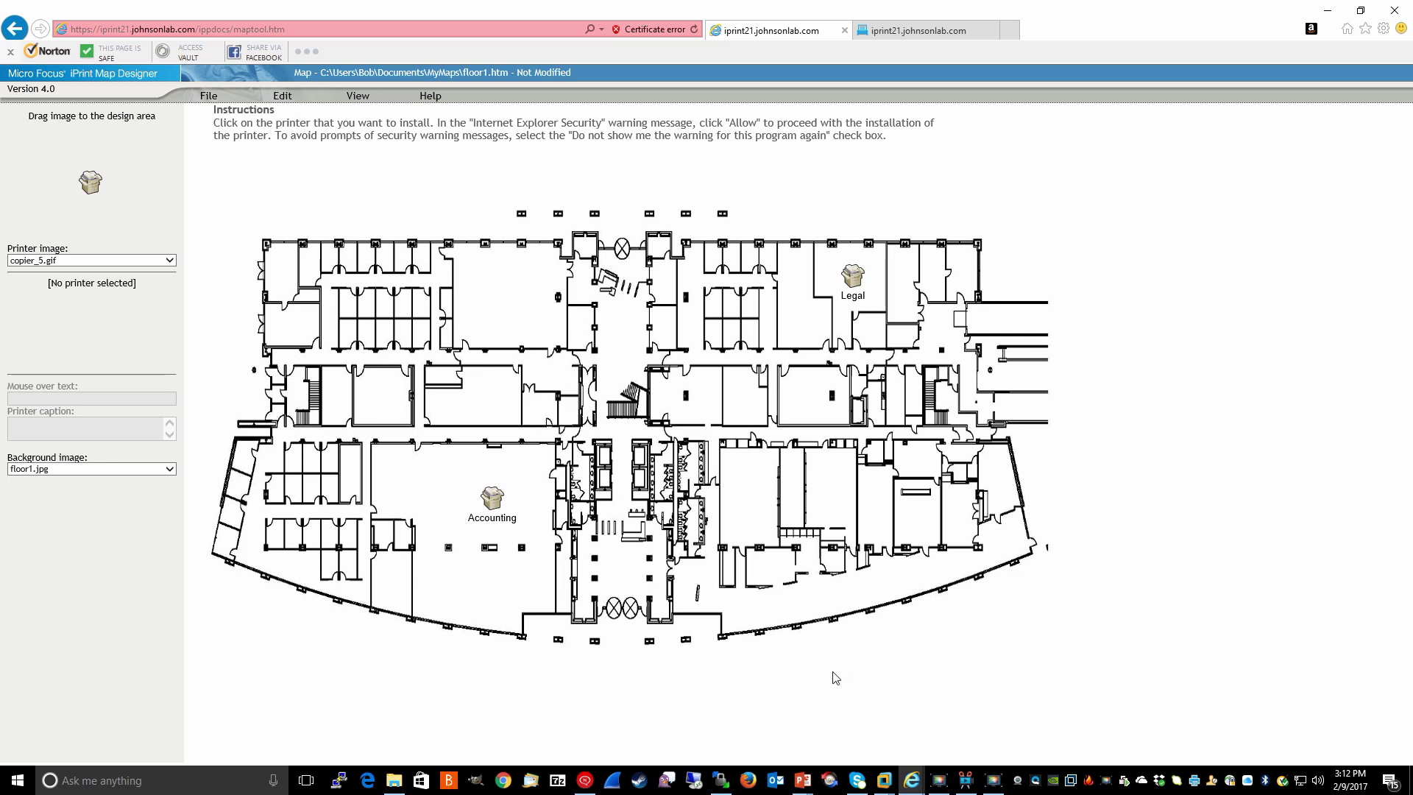
# Upload floor1.htm from local MyMaps into the server's iprint htdocs folder via WinSCP
pyautogui.click(720, 780)
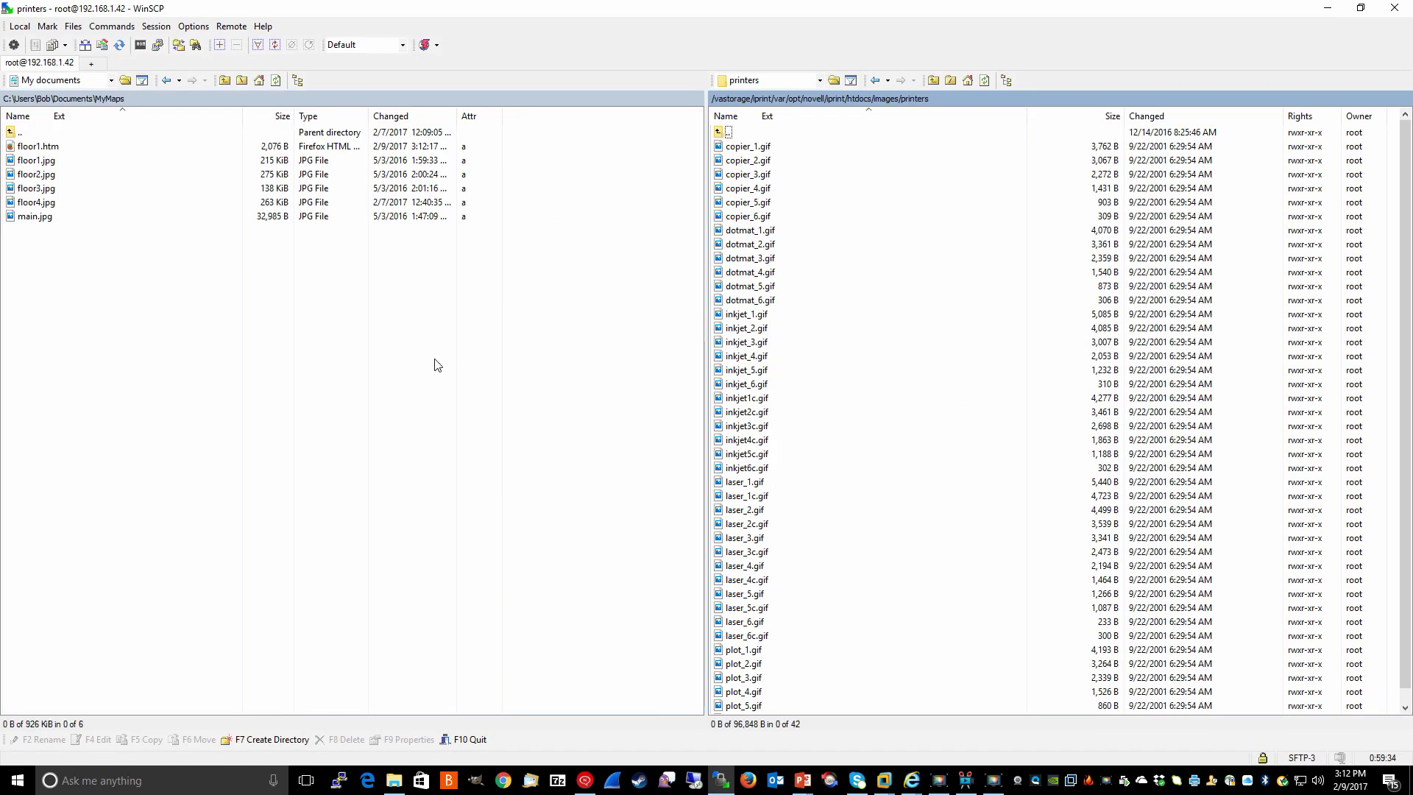
pyautogui.doubleClick(730, 136)
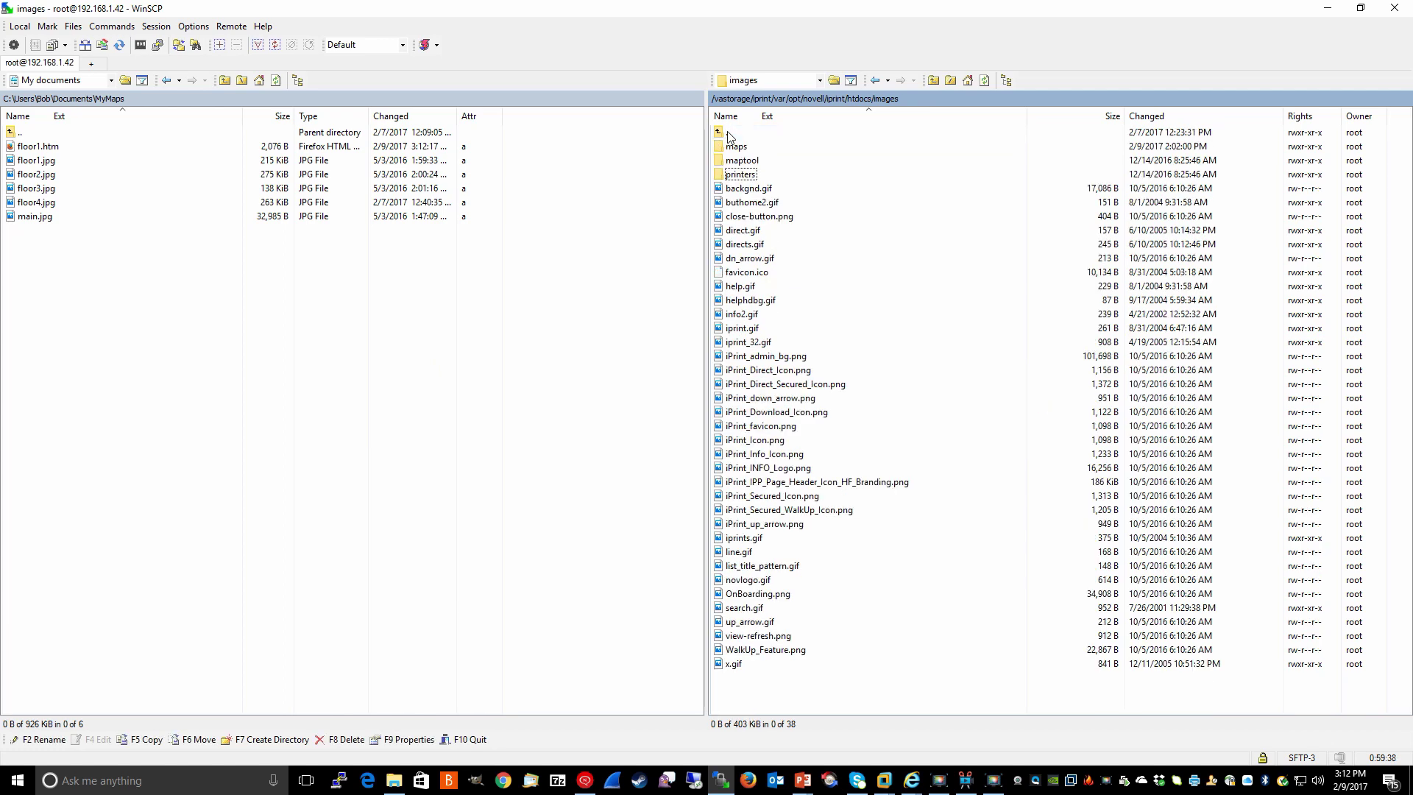
pyautogui.doubleClick(729, 137)
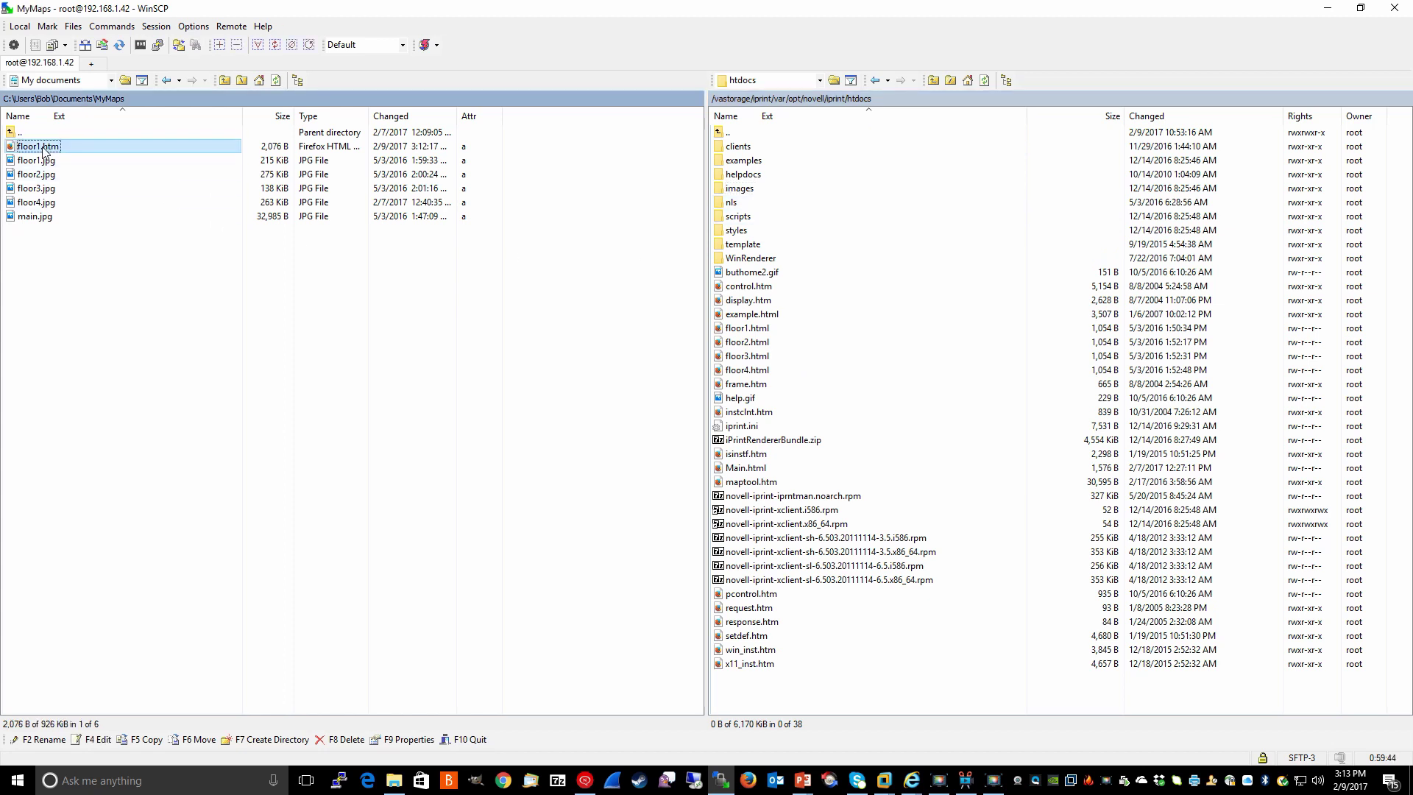
pyautogui.moveTo(42, 150); pyautogui.dragTo(829, 617)
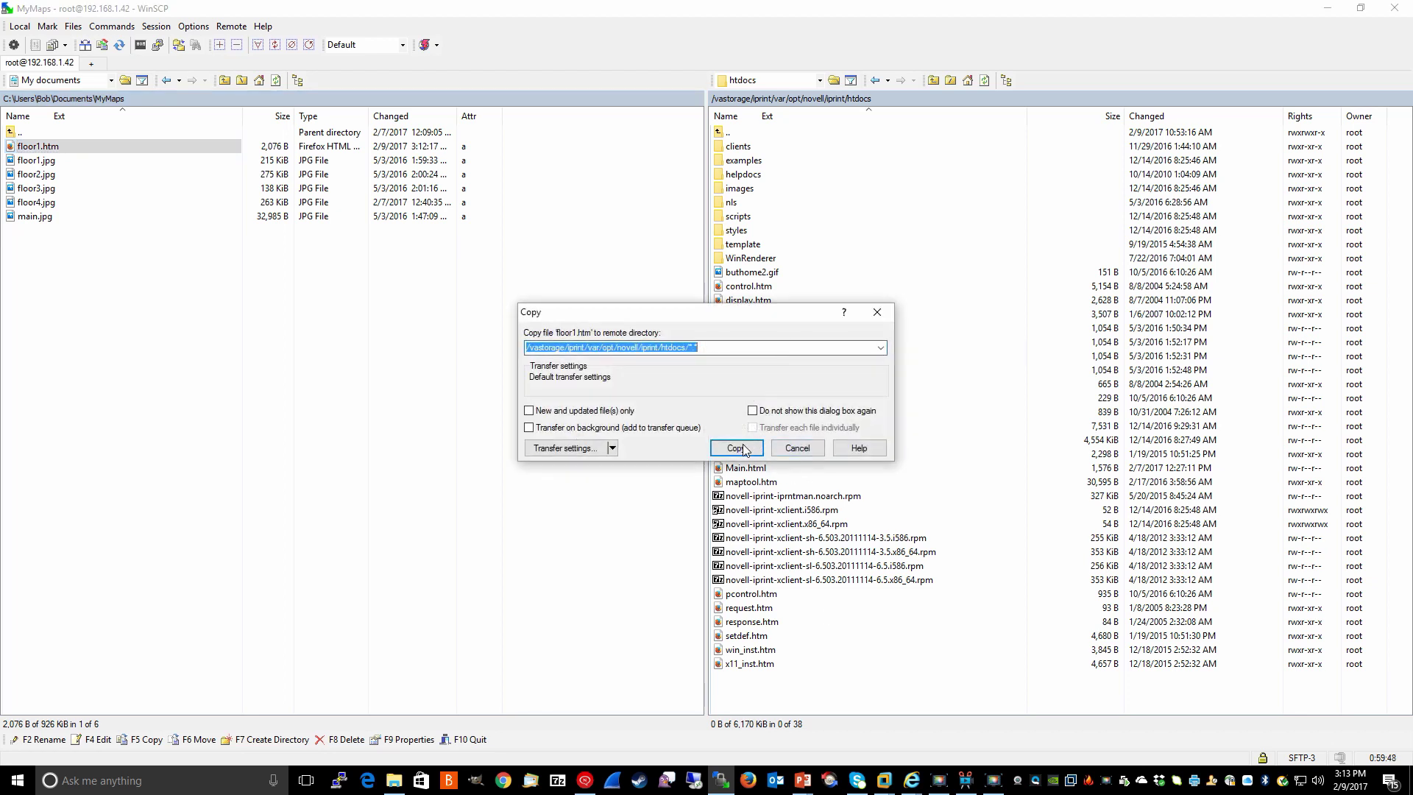
pyautogui.click(736, 448)
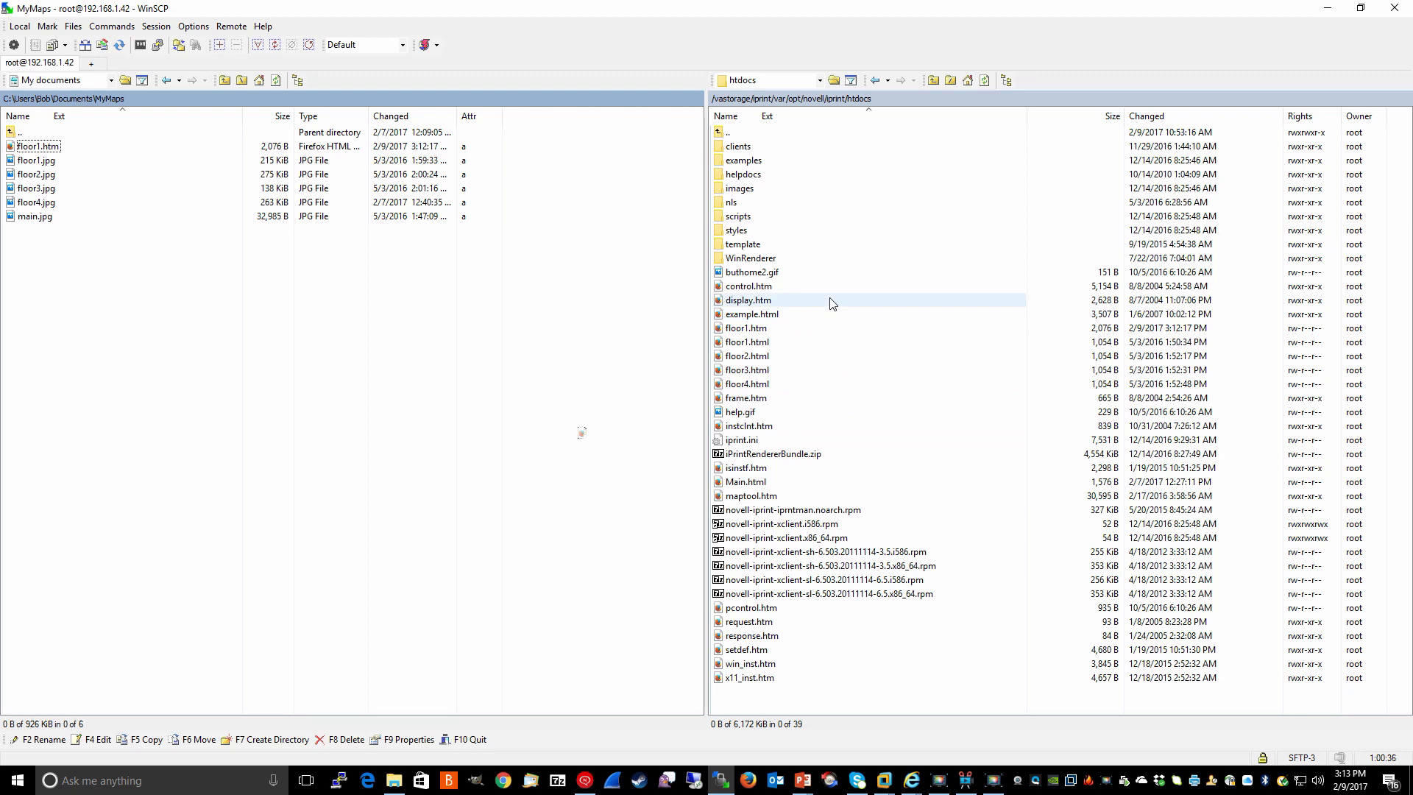
pyautogui.click(912, 786)
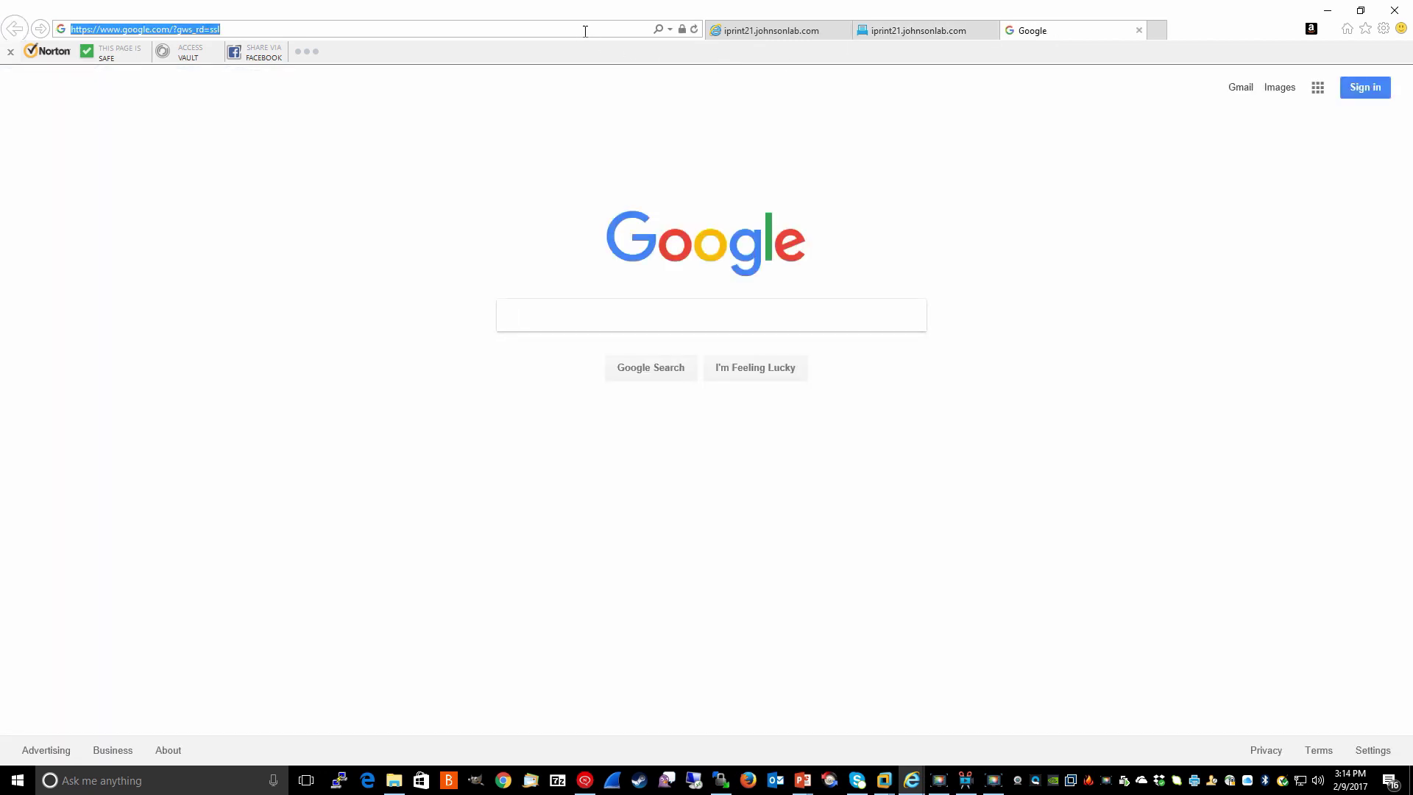
# Load iprint21.johnsonlab.com/ippdocs/floor1.htm in Internet Explorer
pyautogui.write('iprint21.johnsonlab.com/')
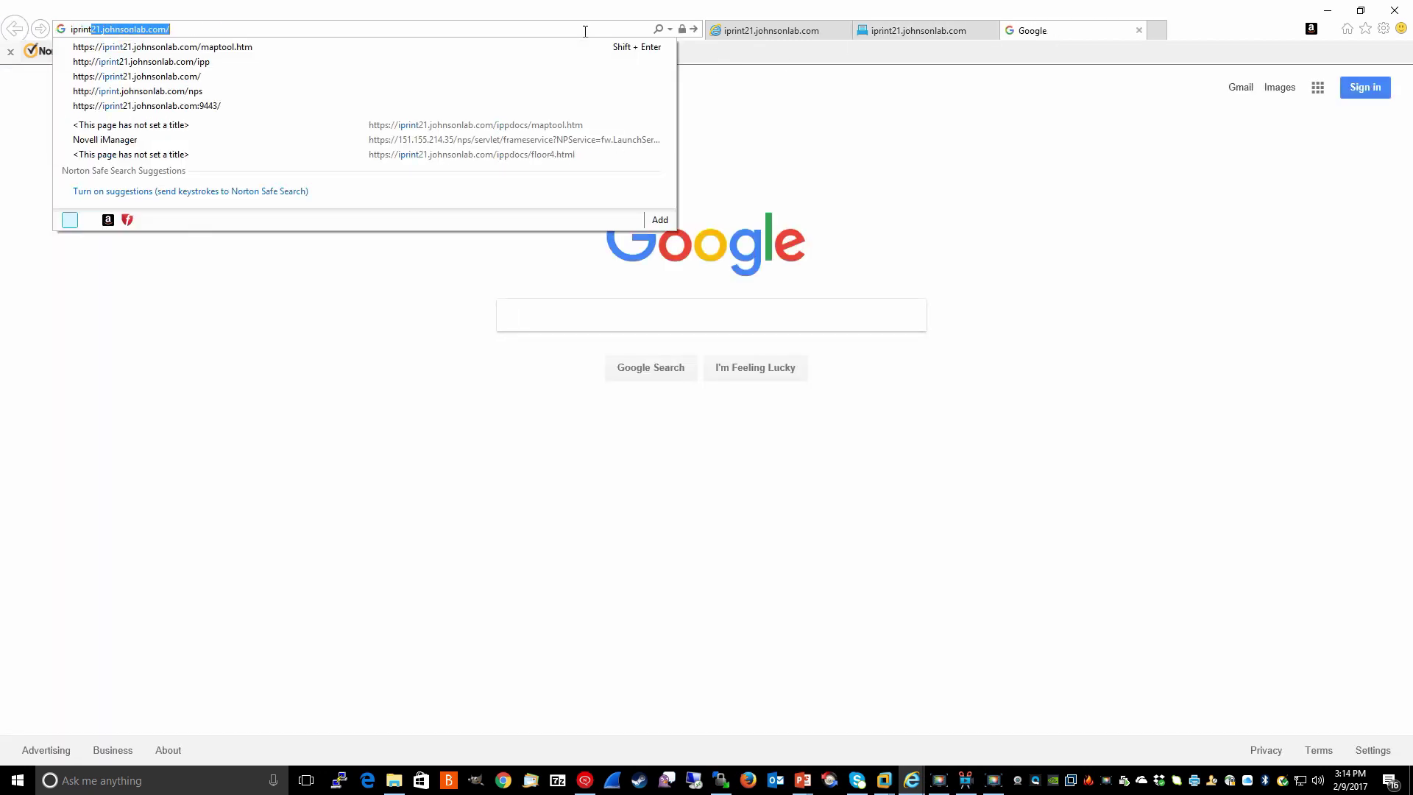
pyautogui.press('End')
pyautogui.write('i')
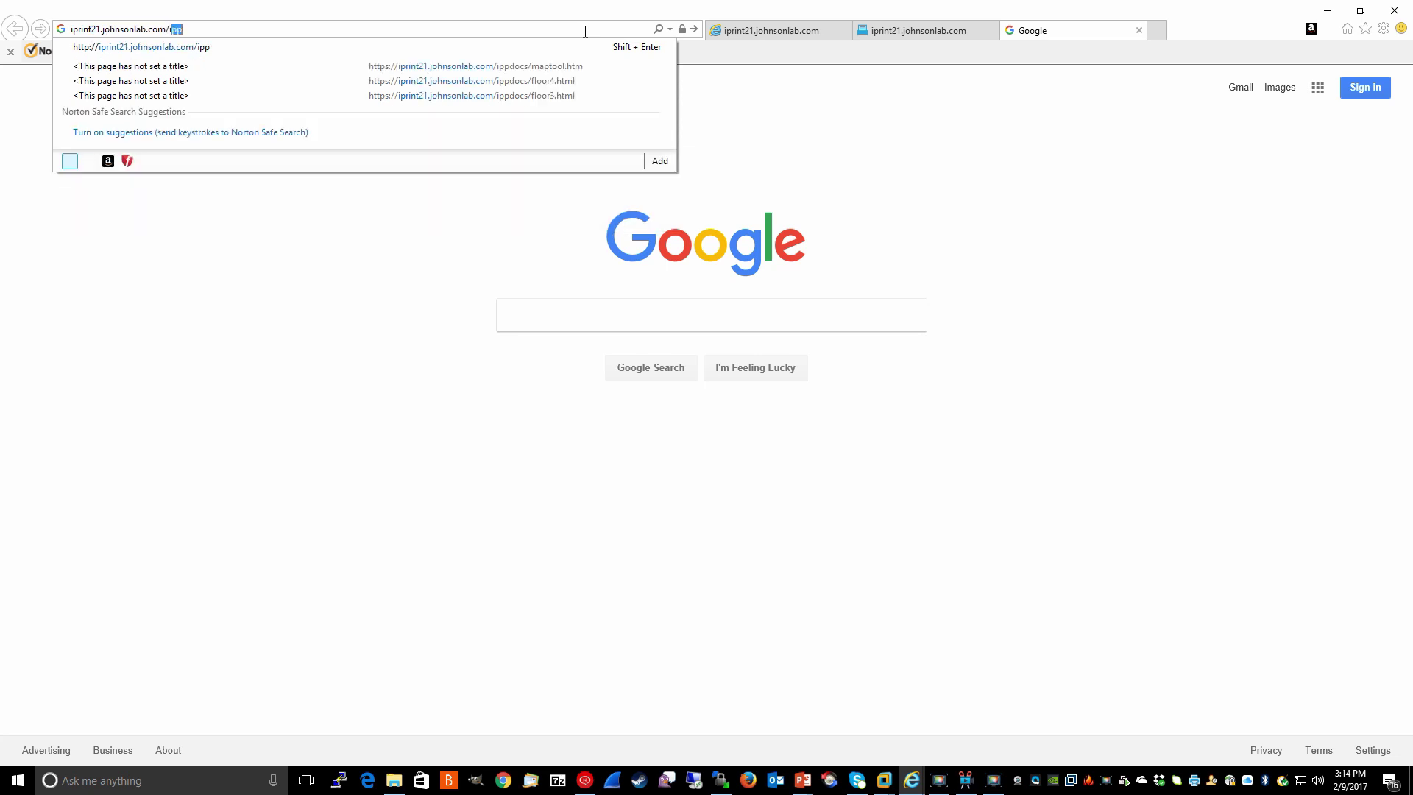
pyautogui.write('ppdocs/')
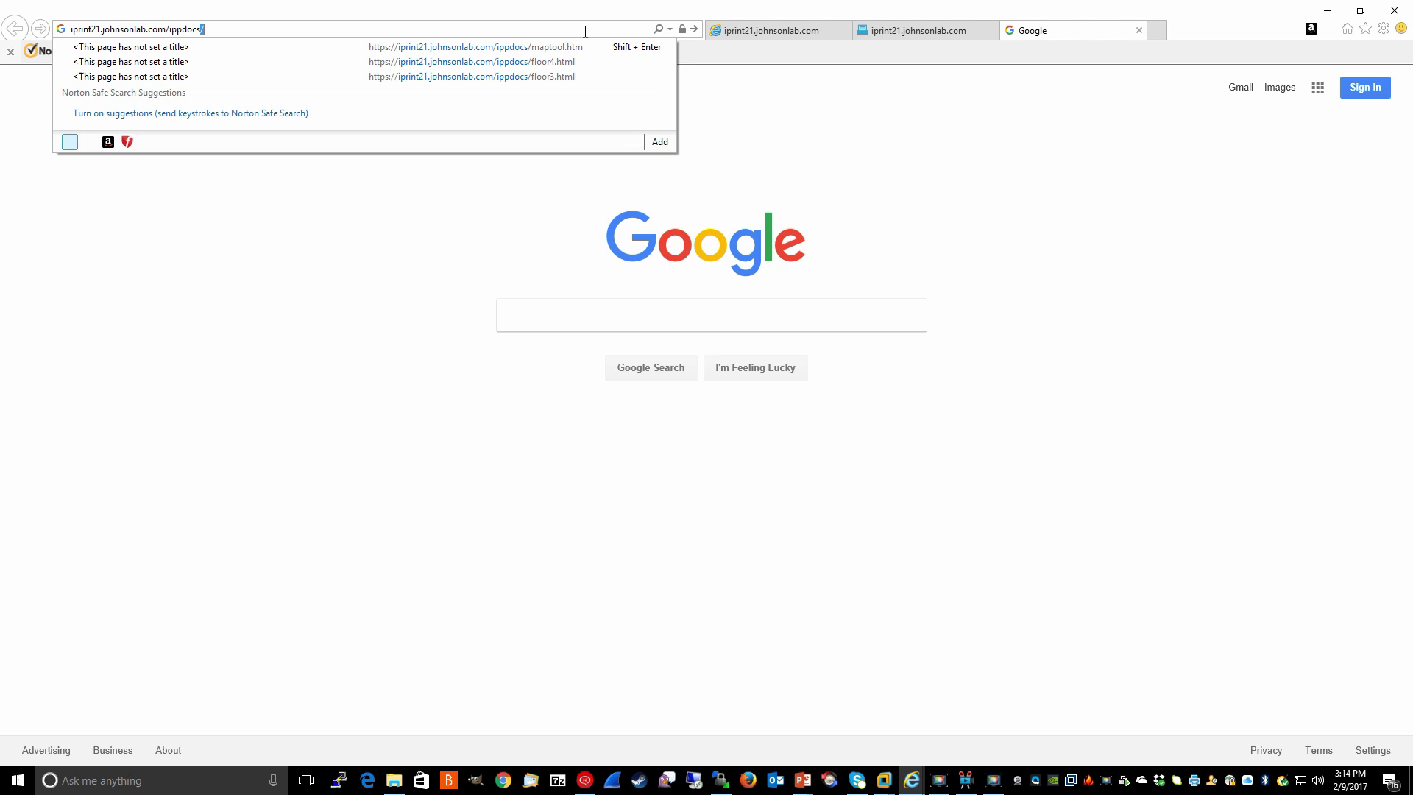
pyautogui.press('End')
pyautogui.write('floor1.htm')
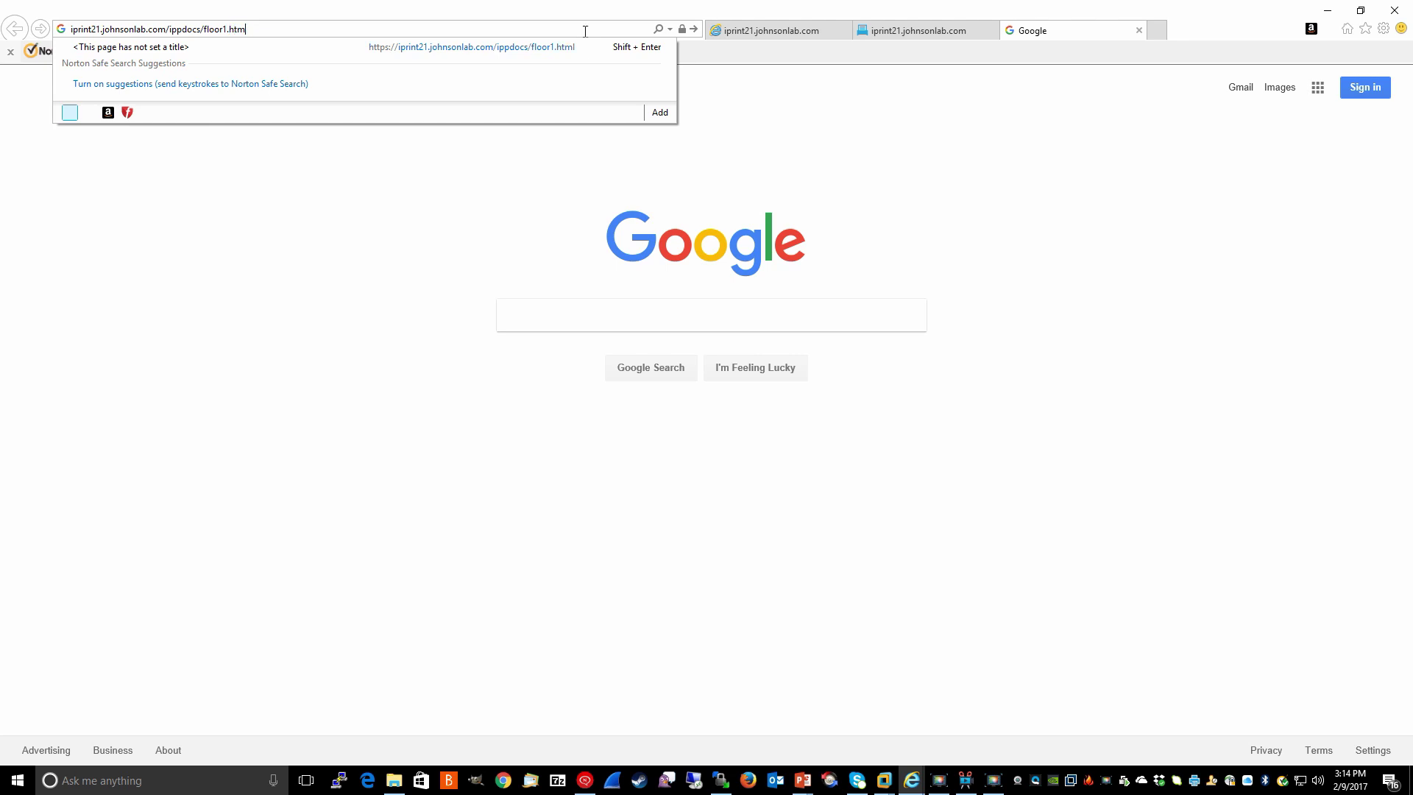
pyautogui.press('Return')
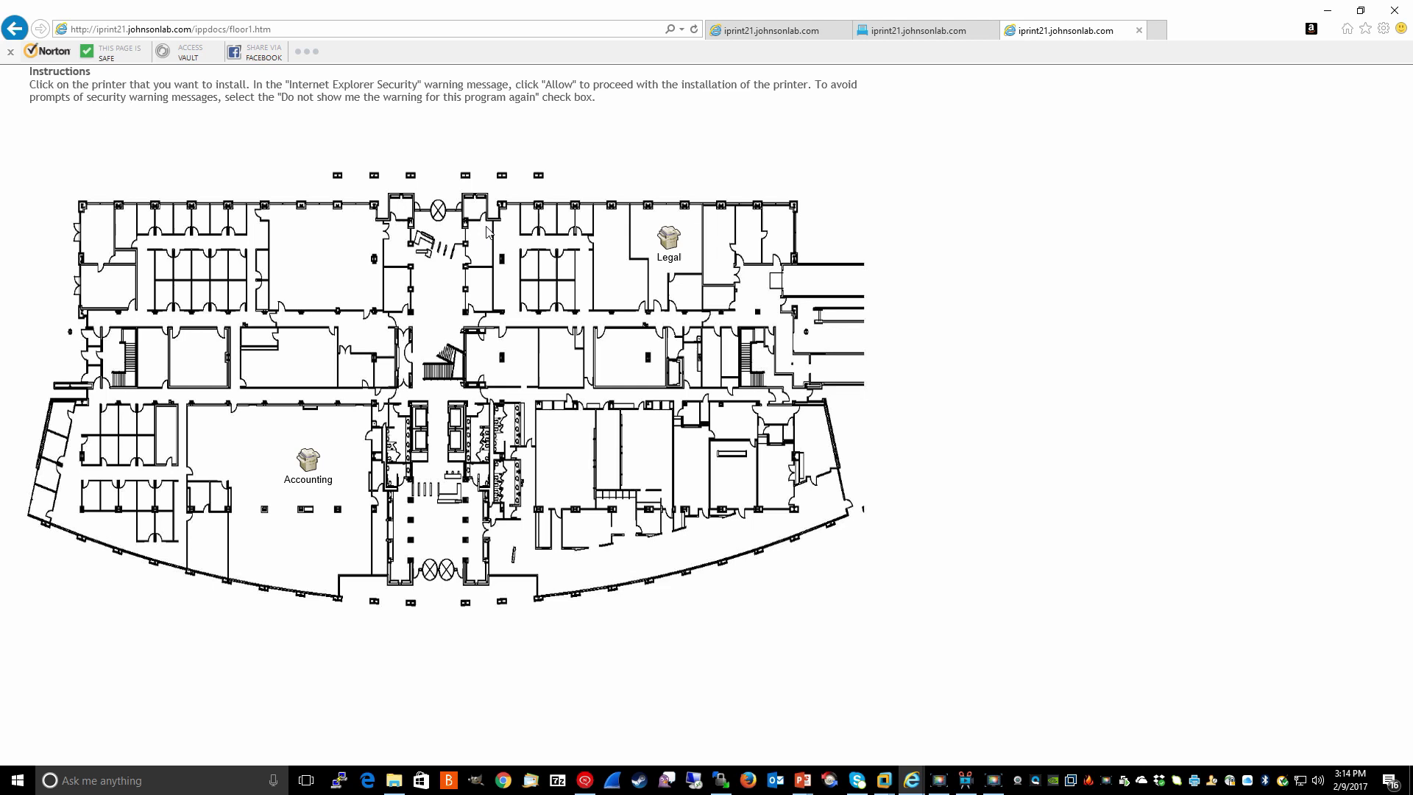
pyautogui.click(310, 463)
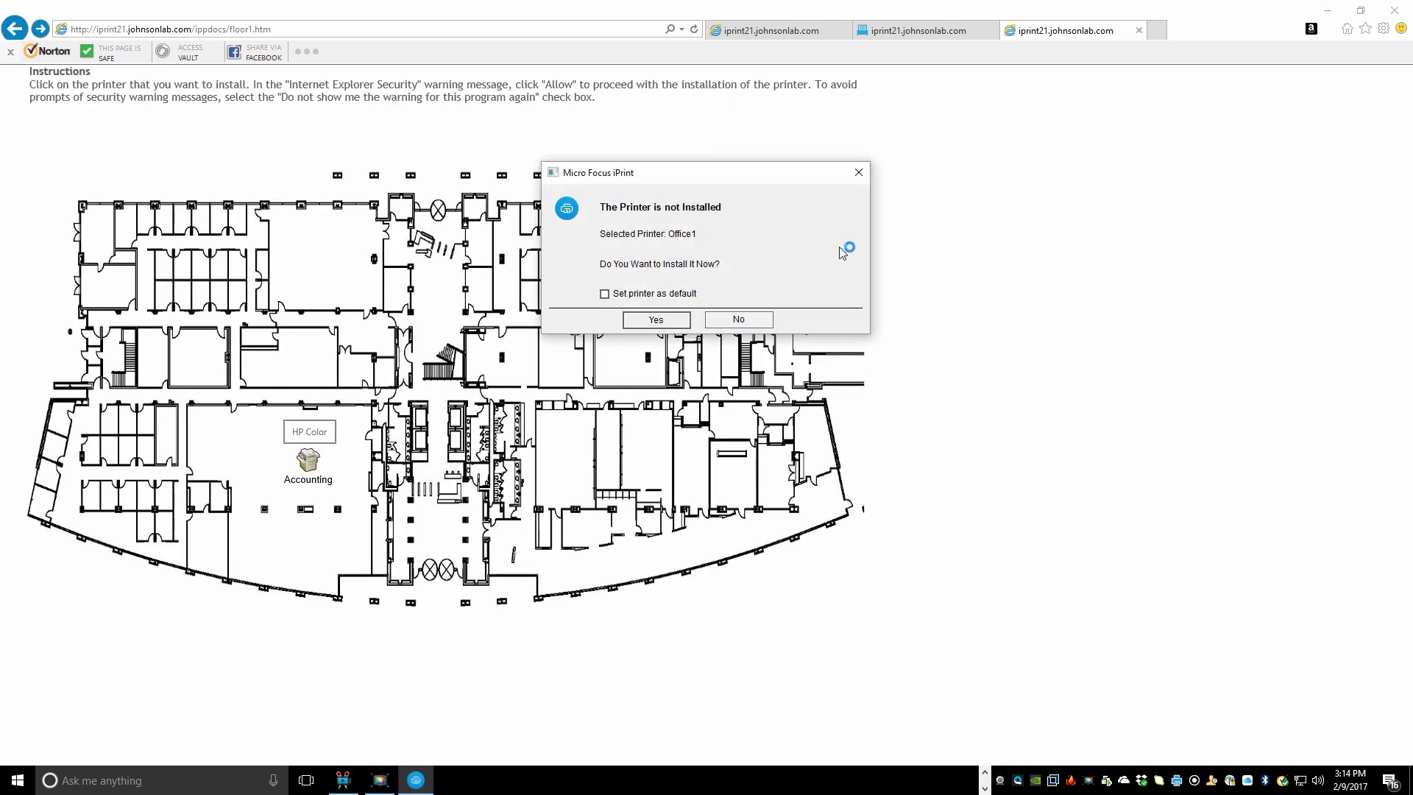
pyautogui.click(859, 174)
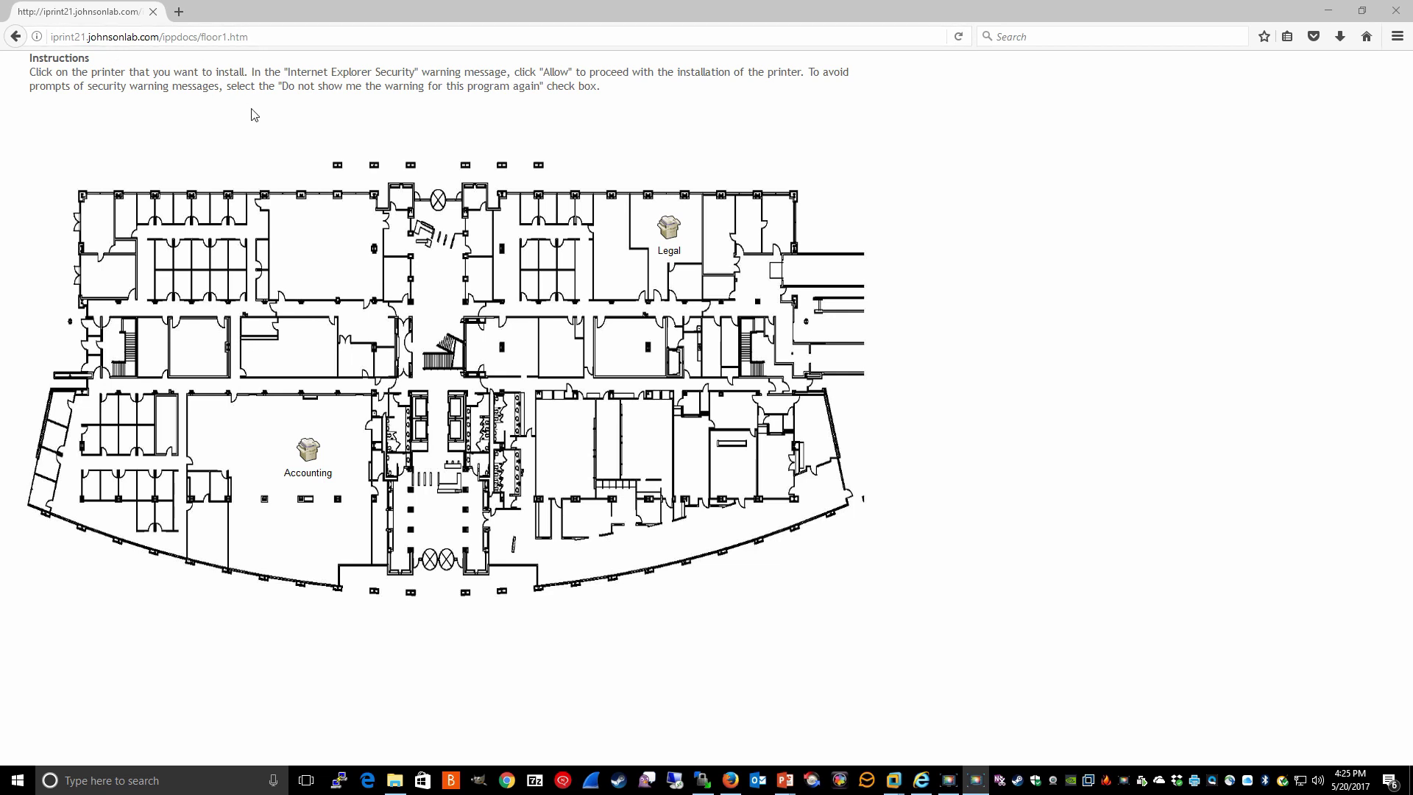
# Change the Firefox address from floor1.htm to floor2.htm and load the floor 2 map
pyautogui.click(226, 37)
pyautogui.click(226, 37)
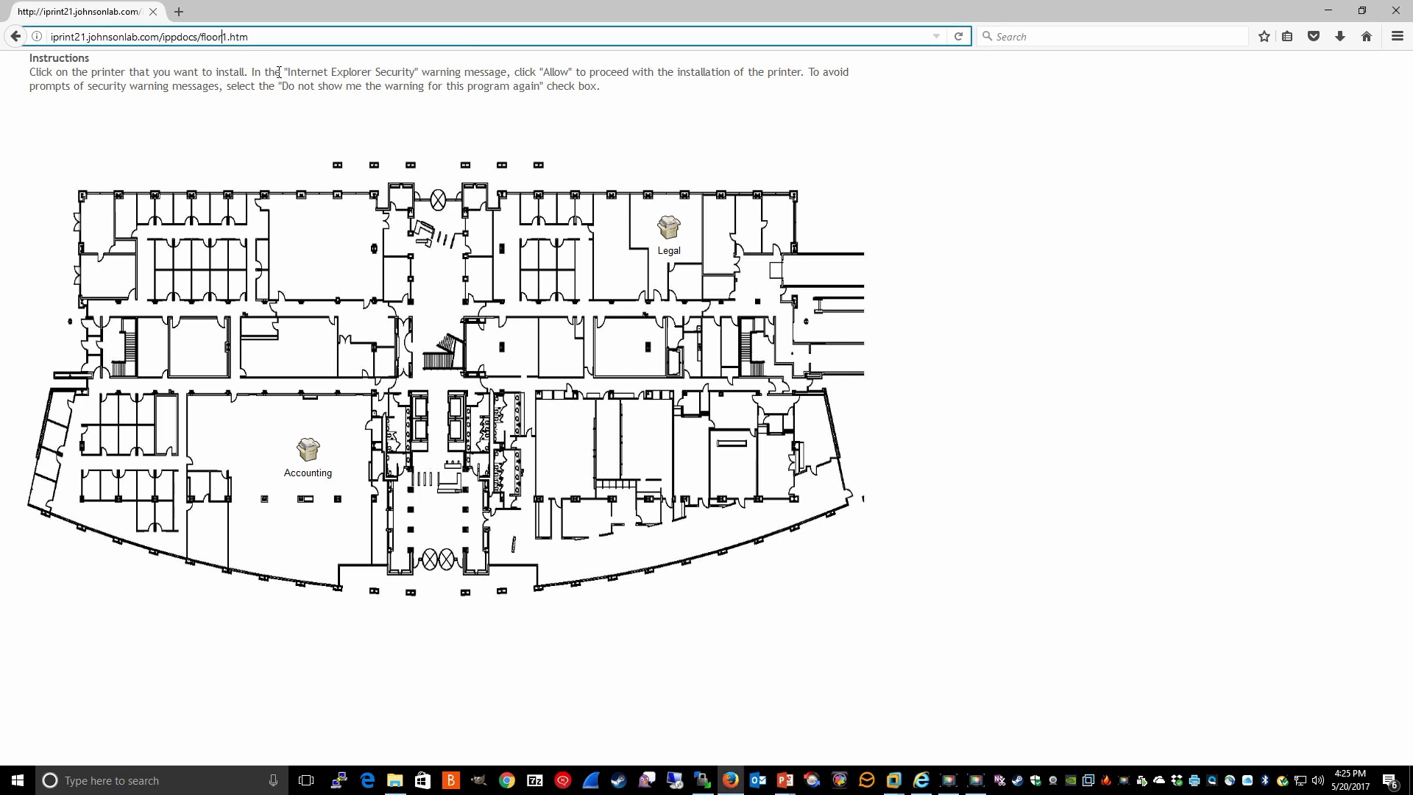
pyautogui.press('BackSpace')
pyautogui.write('2')
pyautogui.press('End')
pyautogui.press('Return')
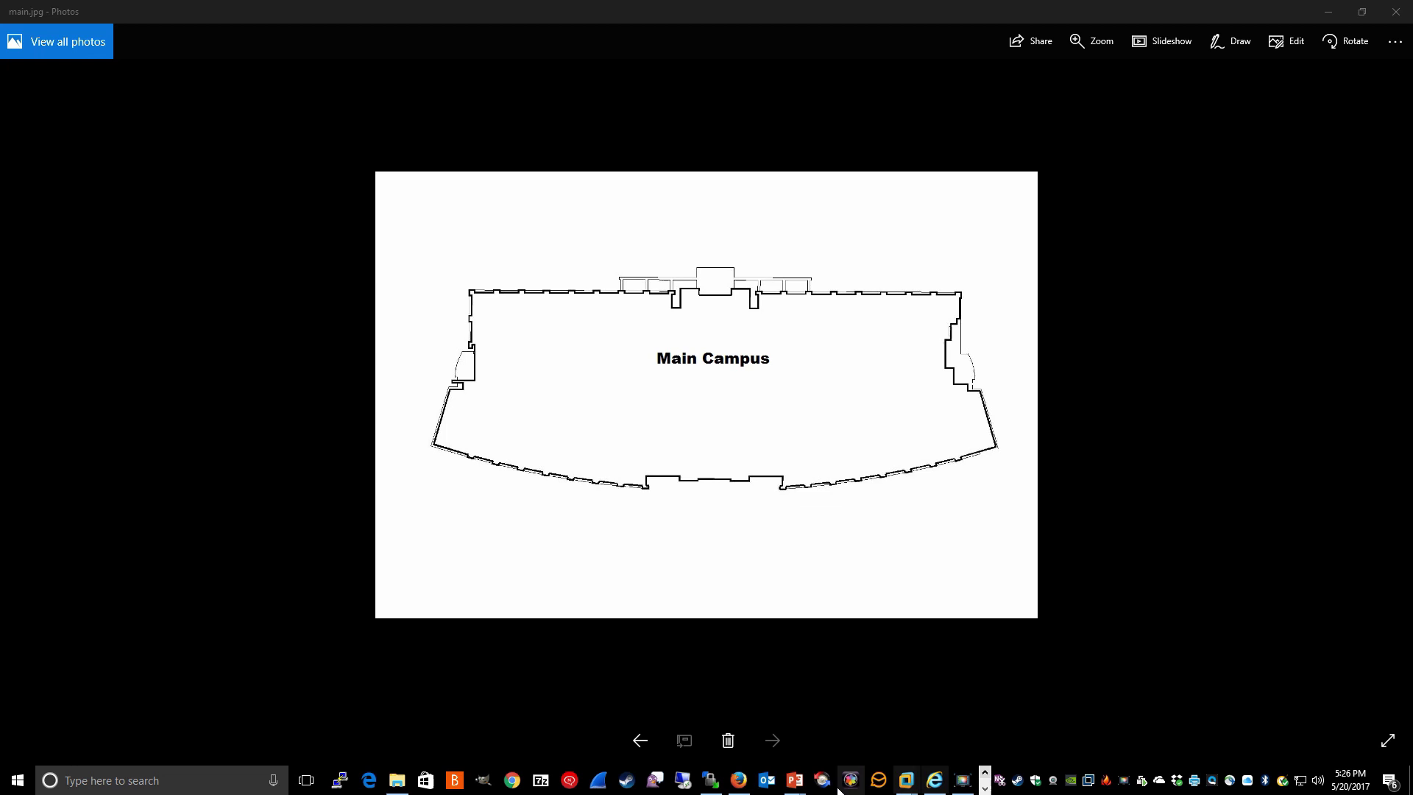
# Bring the WinSCP window back in front of the Photos viewer
pyautogui.click(712, 782)
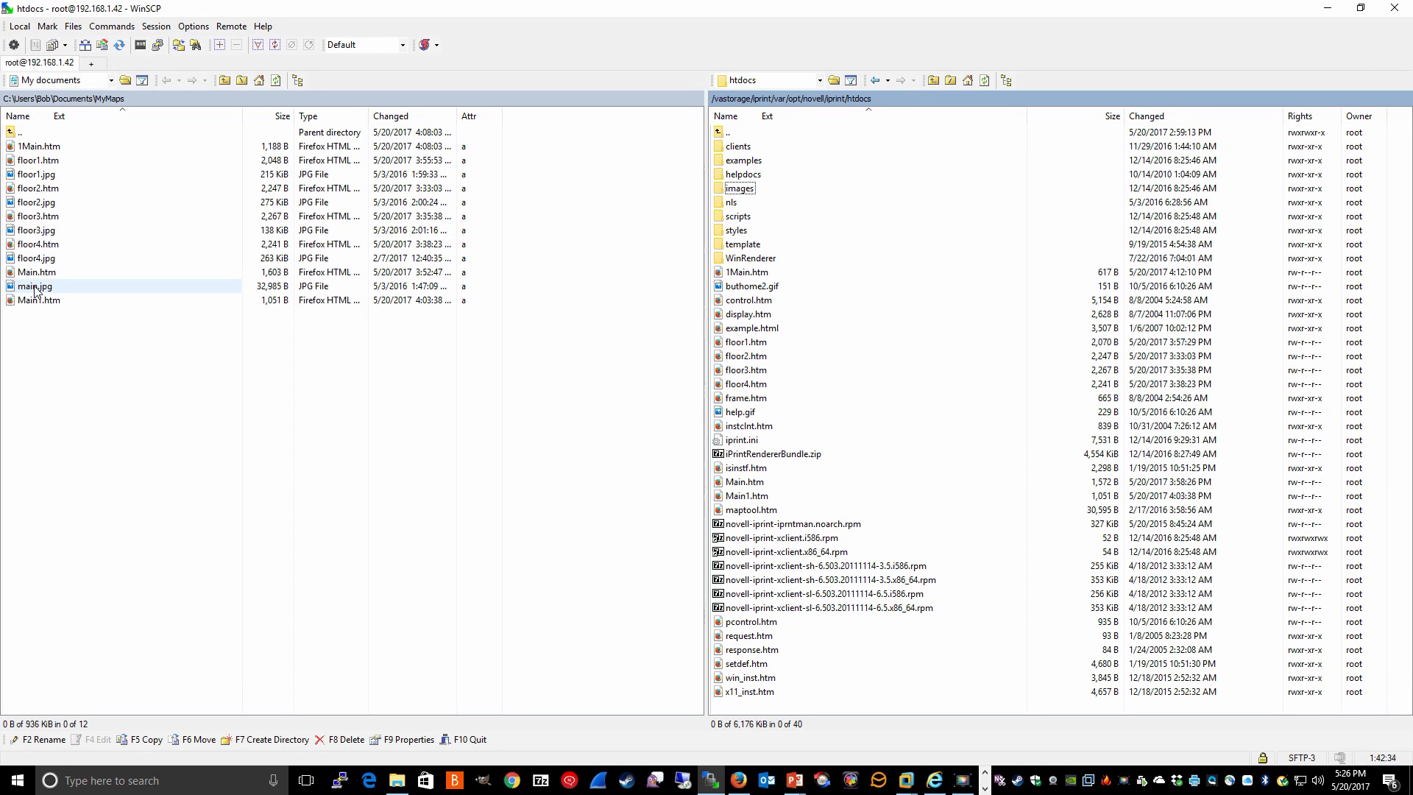
# Browse the server's htdocs into the images folder, then its maps subfolder
pyautogui.doubleClick(732, 189)
pyautogui.doubleClick(736, 146)
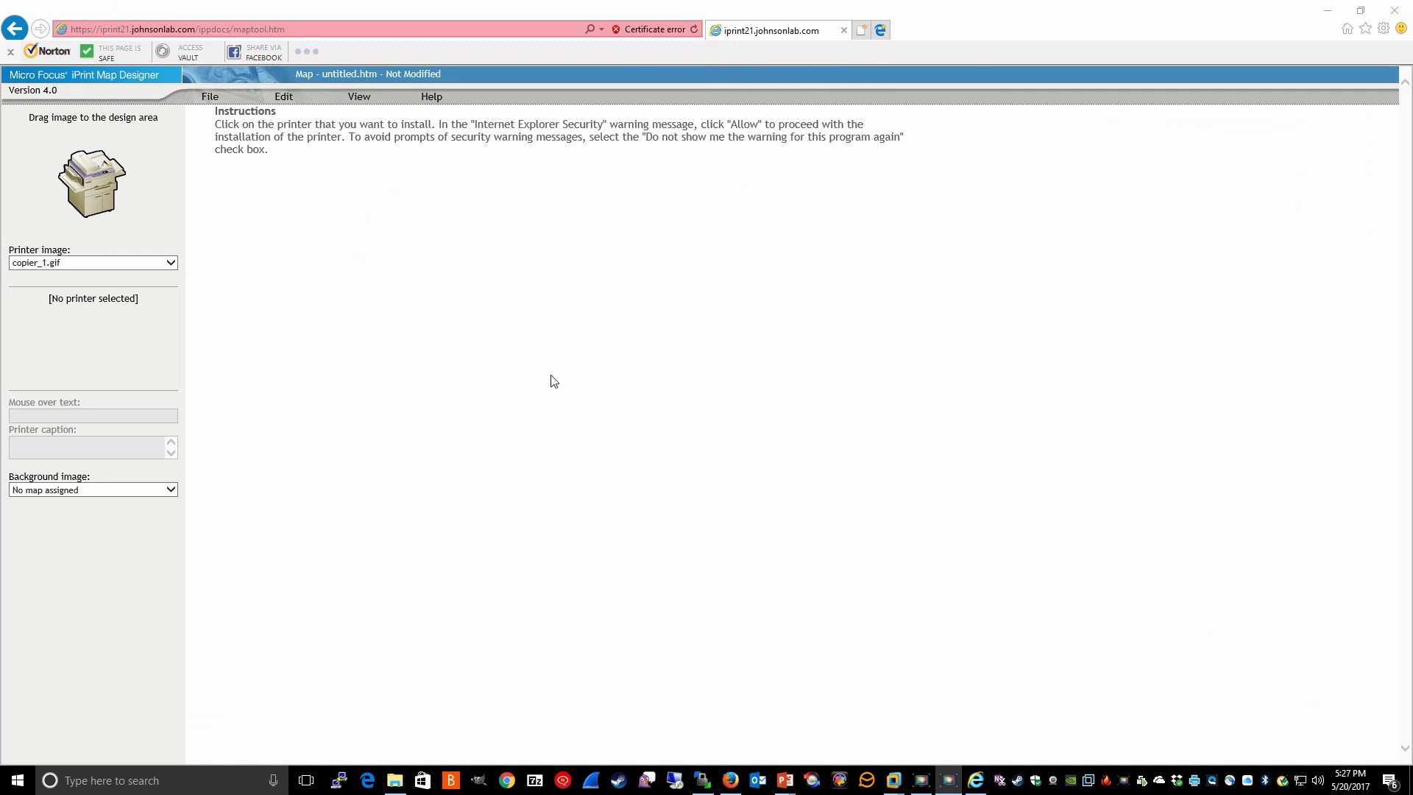
# Pick main.jpg from the Background image dropdown
pyautogui.click(173, 496)
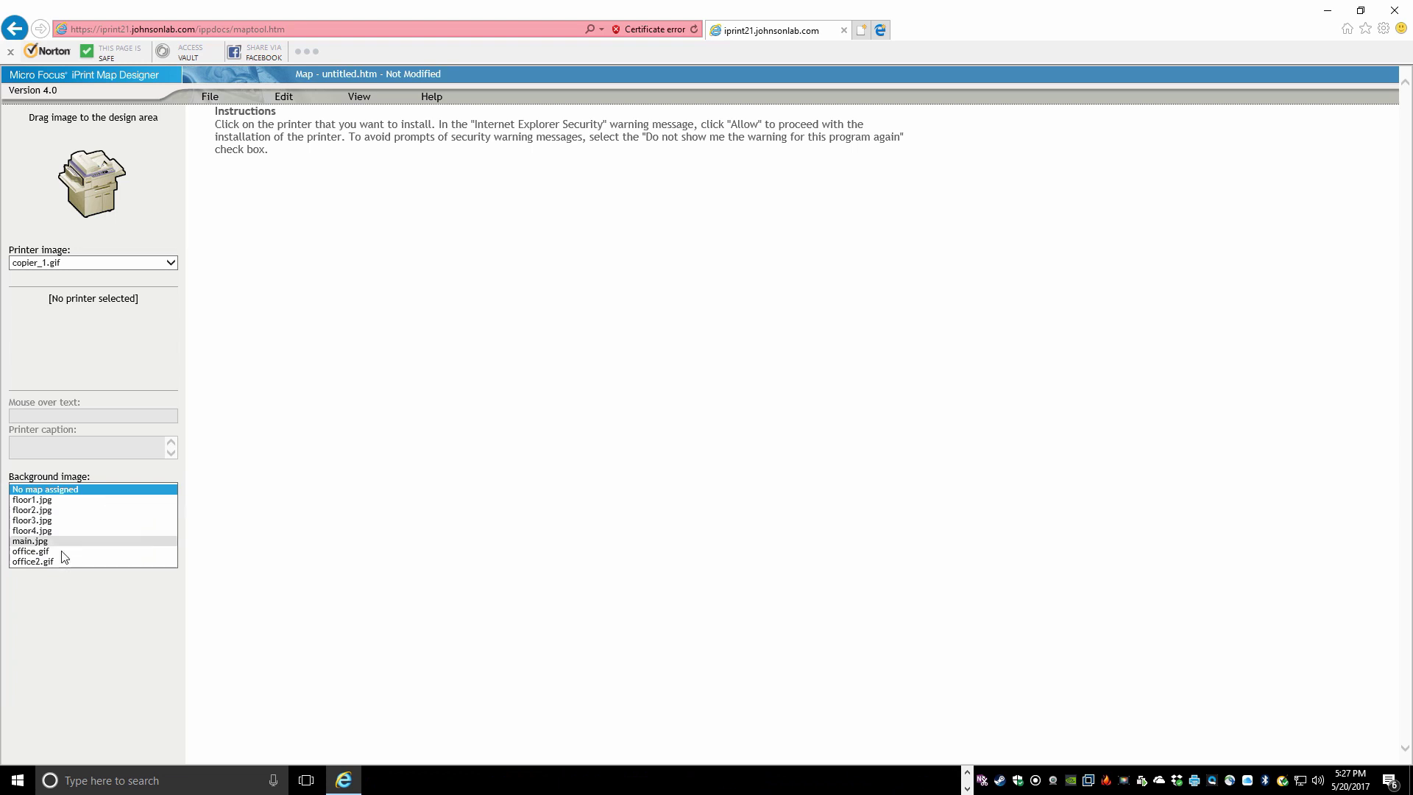
pyautogui.click(33, 541)
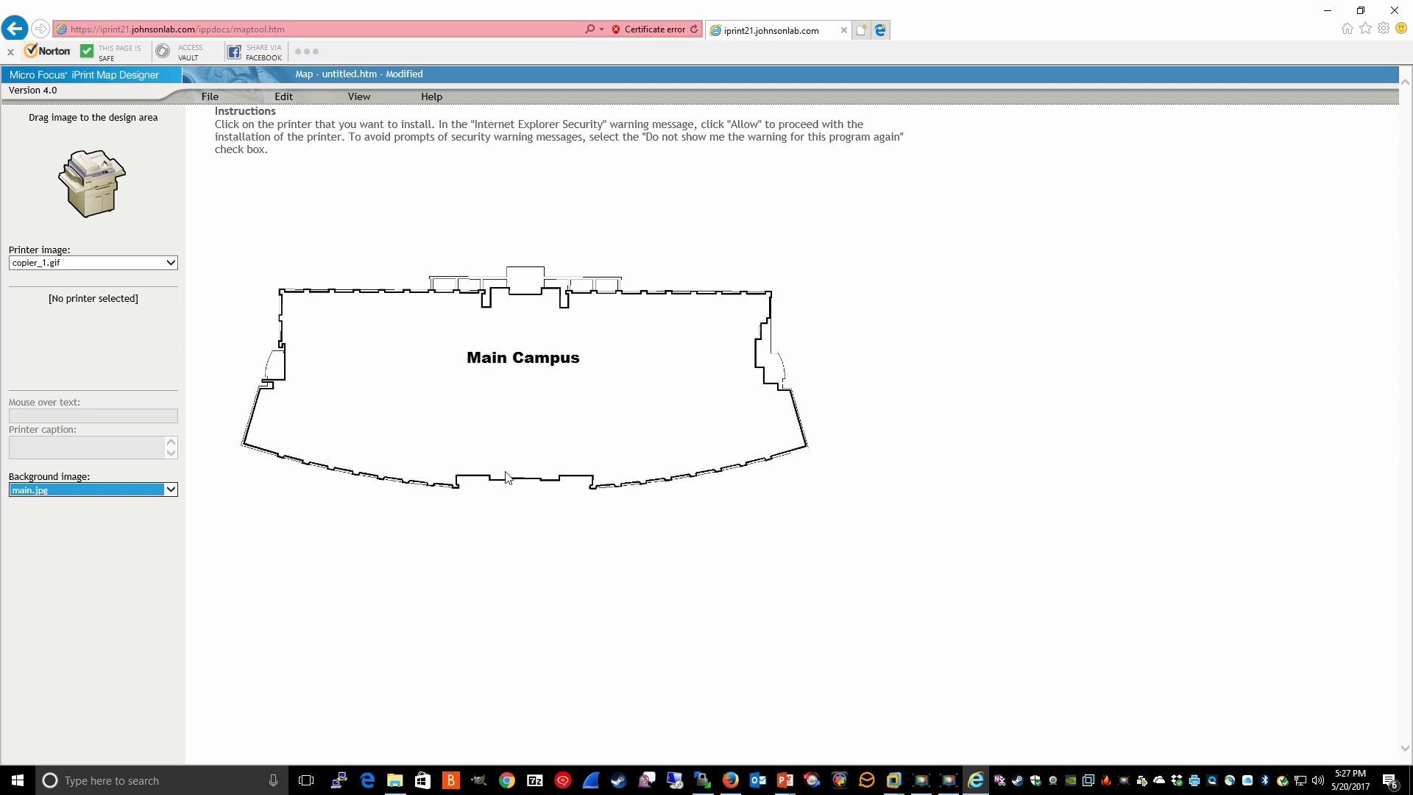
# Use File > Save As to store the map as Main2.htm in MyMaps
pyautogui.click(210, 97)
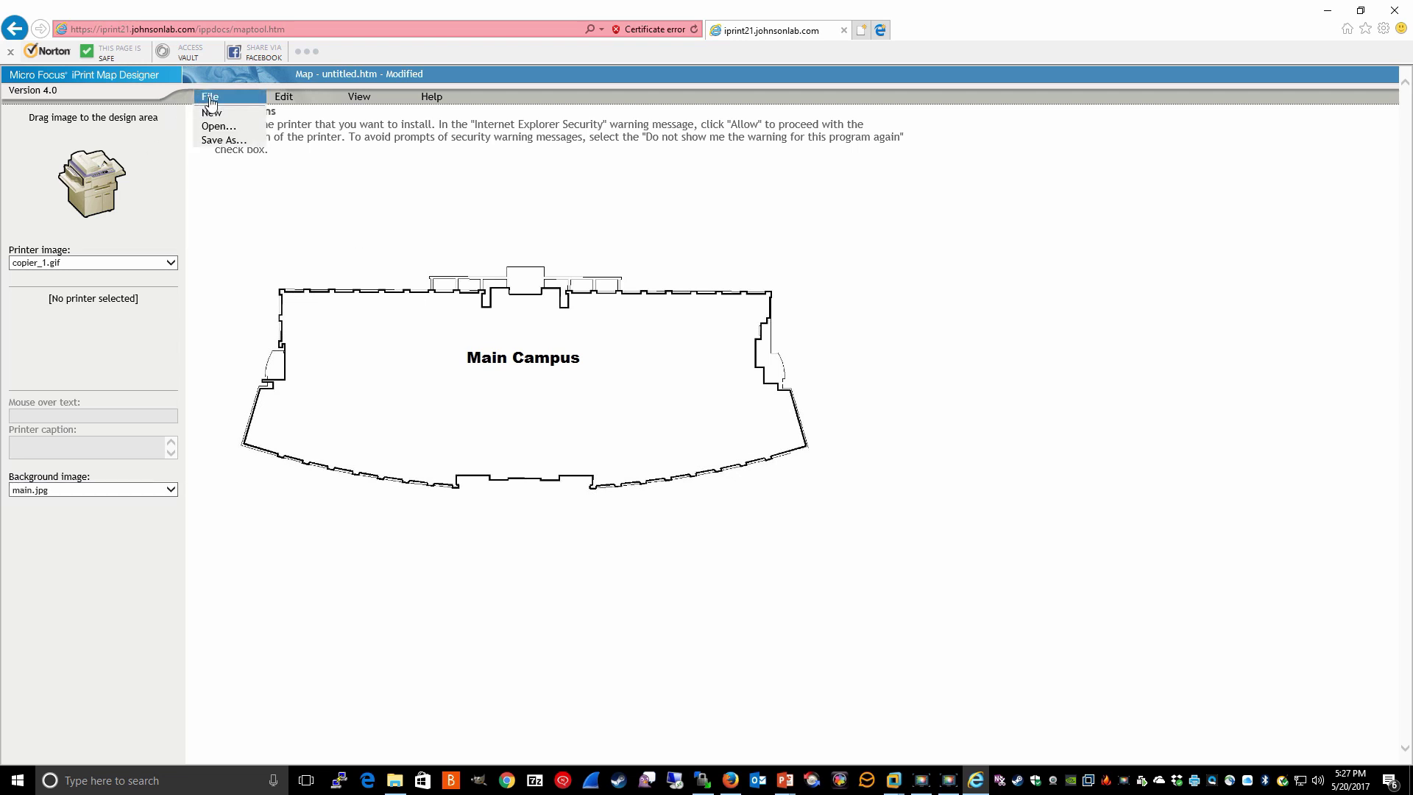
pyautogui.click(221, 140)
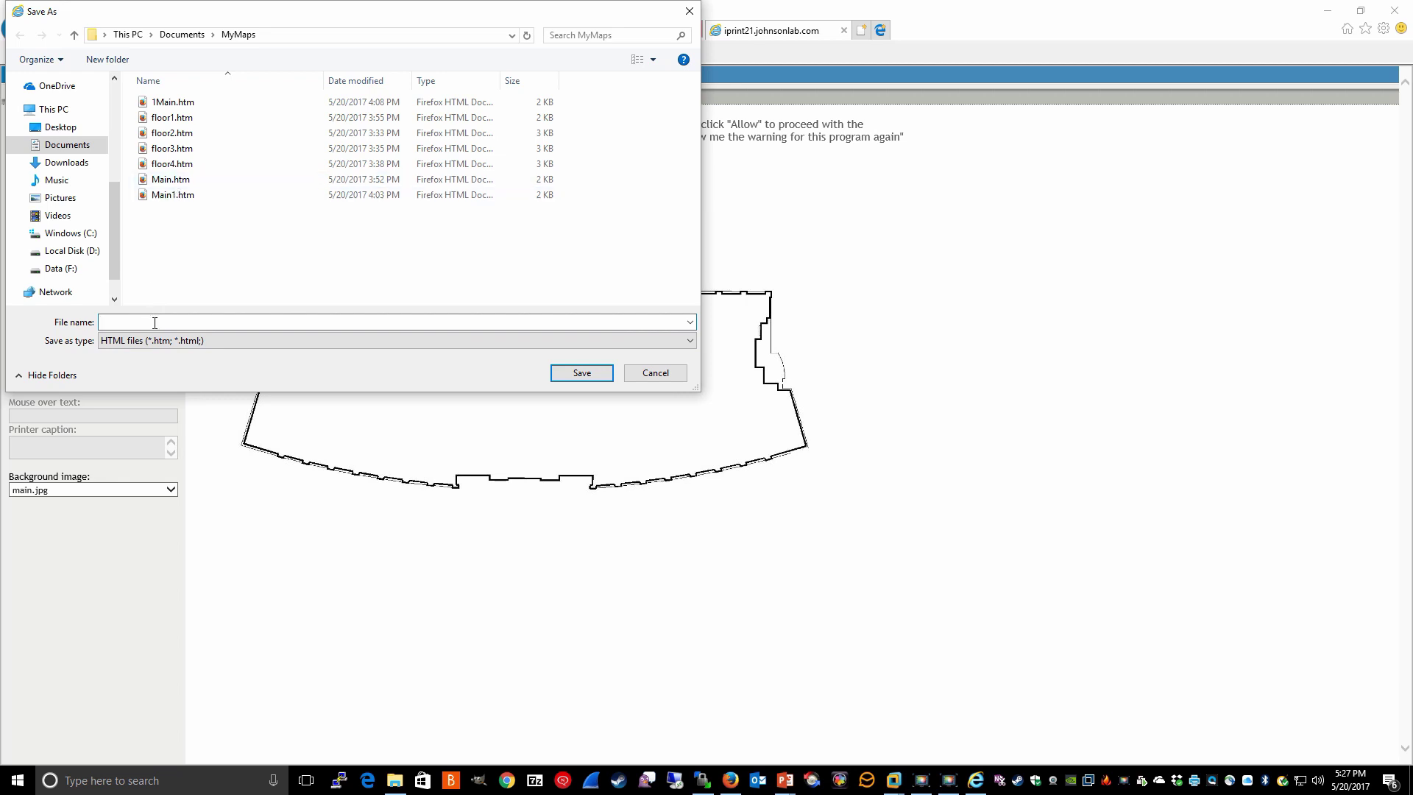
pyautogui.write('Main')
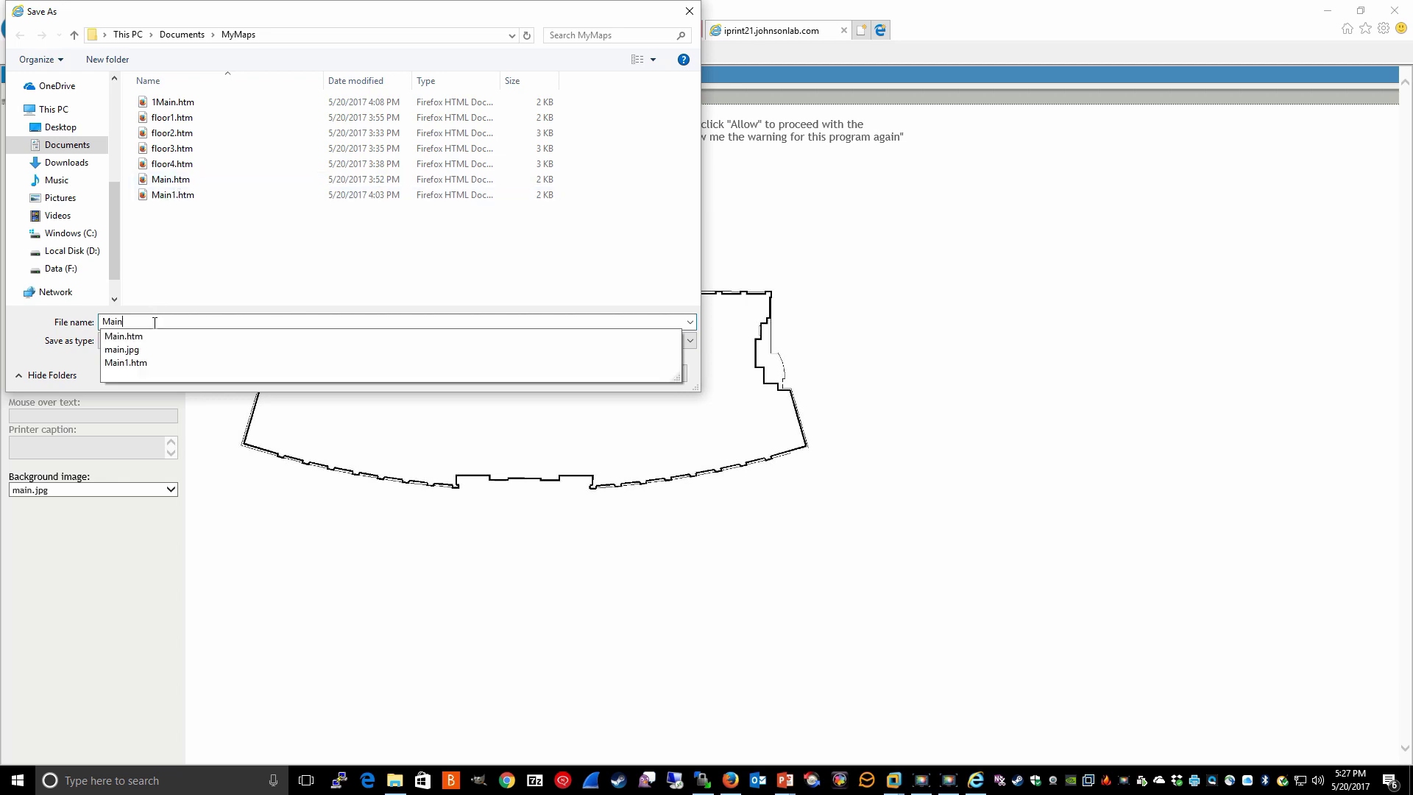
pyautogui.write('2.htm')
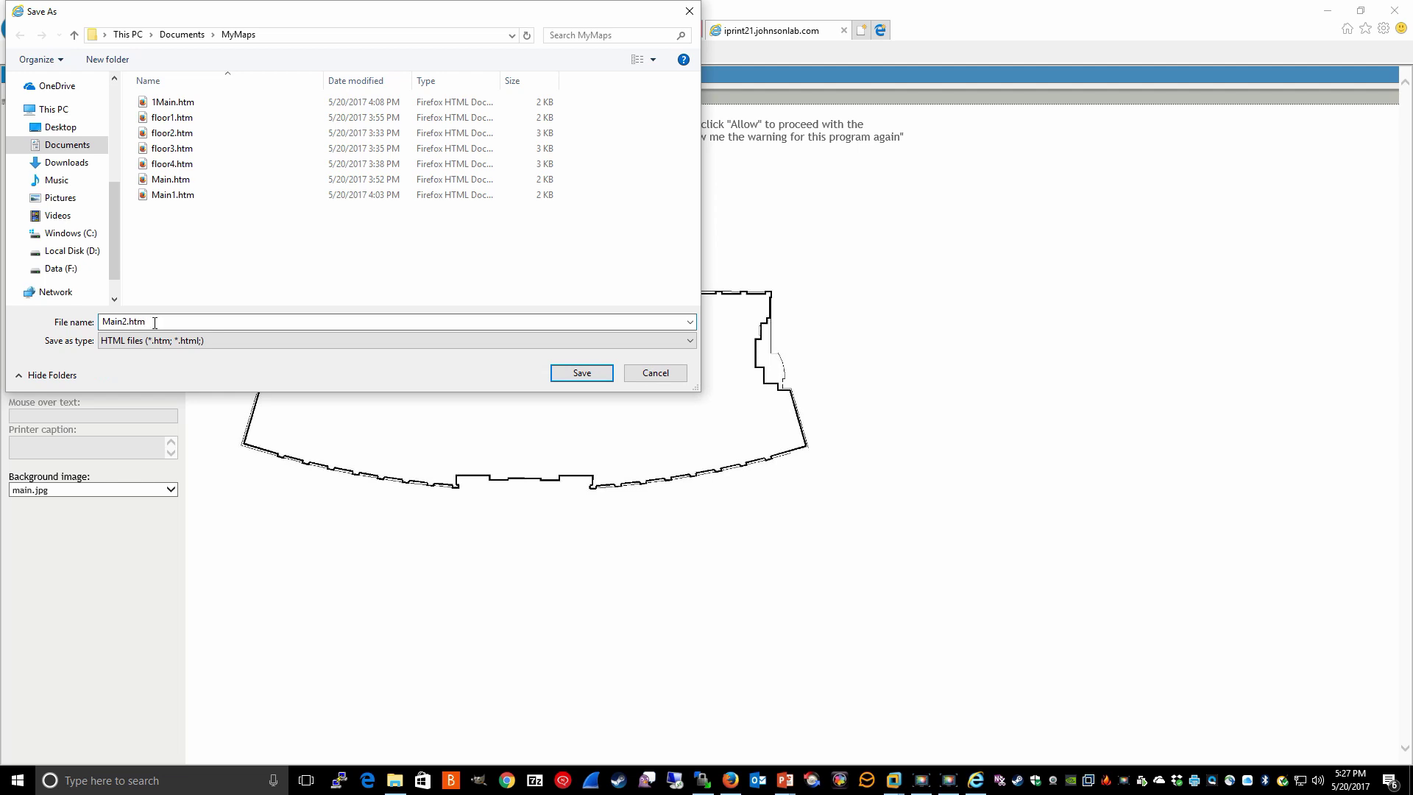
pyautogui.click(582, 372)
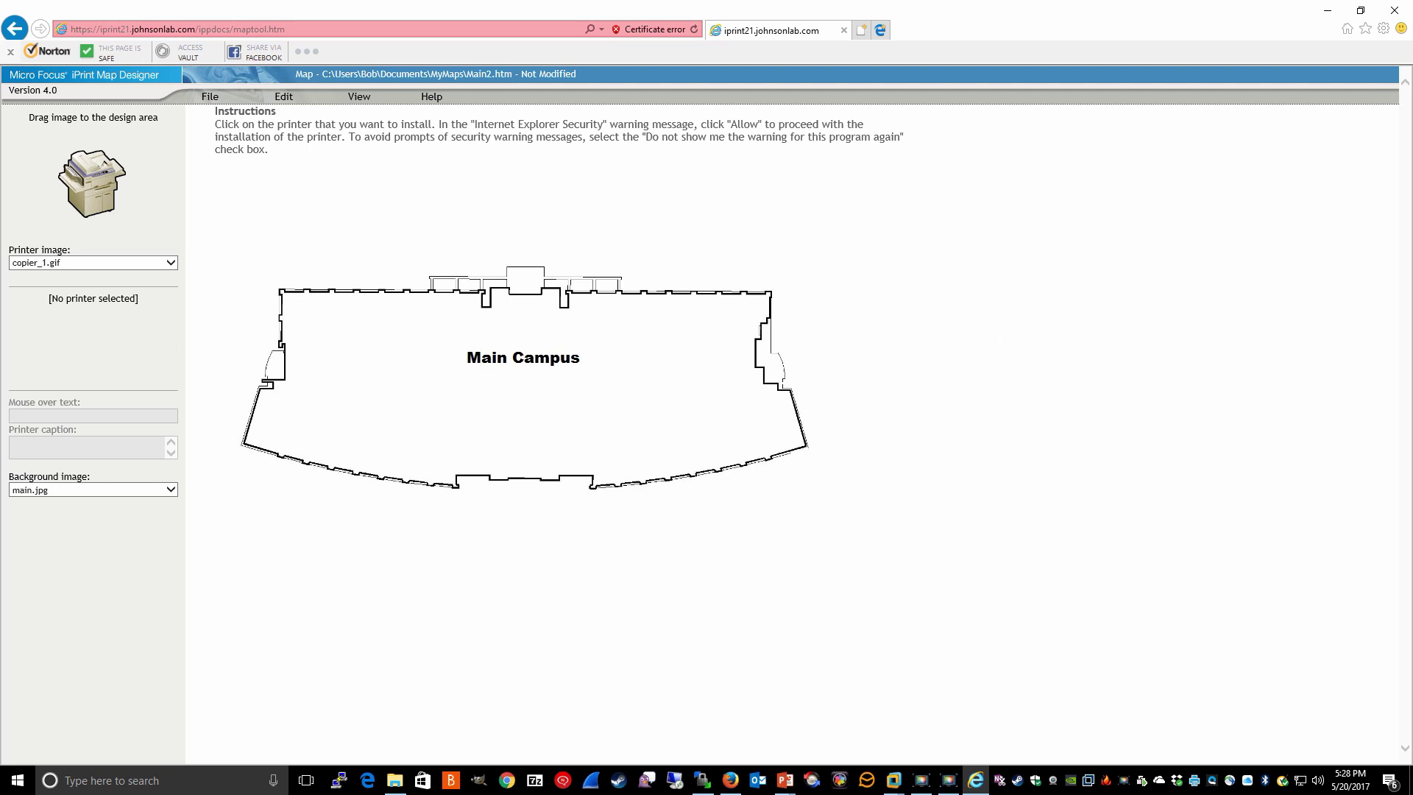
# Drag Main2.htm from the local MyMaps pane into the remote htdocs folder and confirm the copy
pyautogui.hotkey('alt', 'Tab')
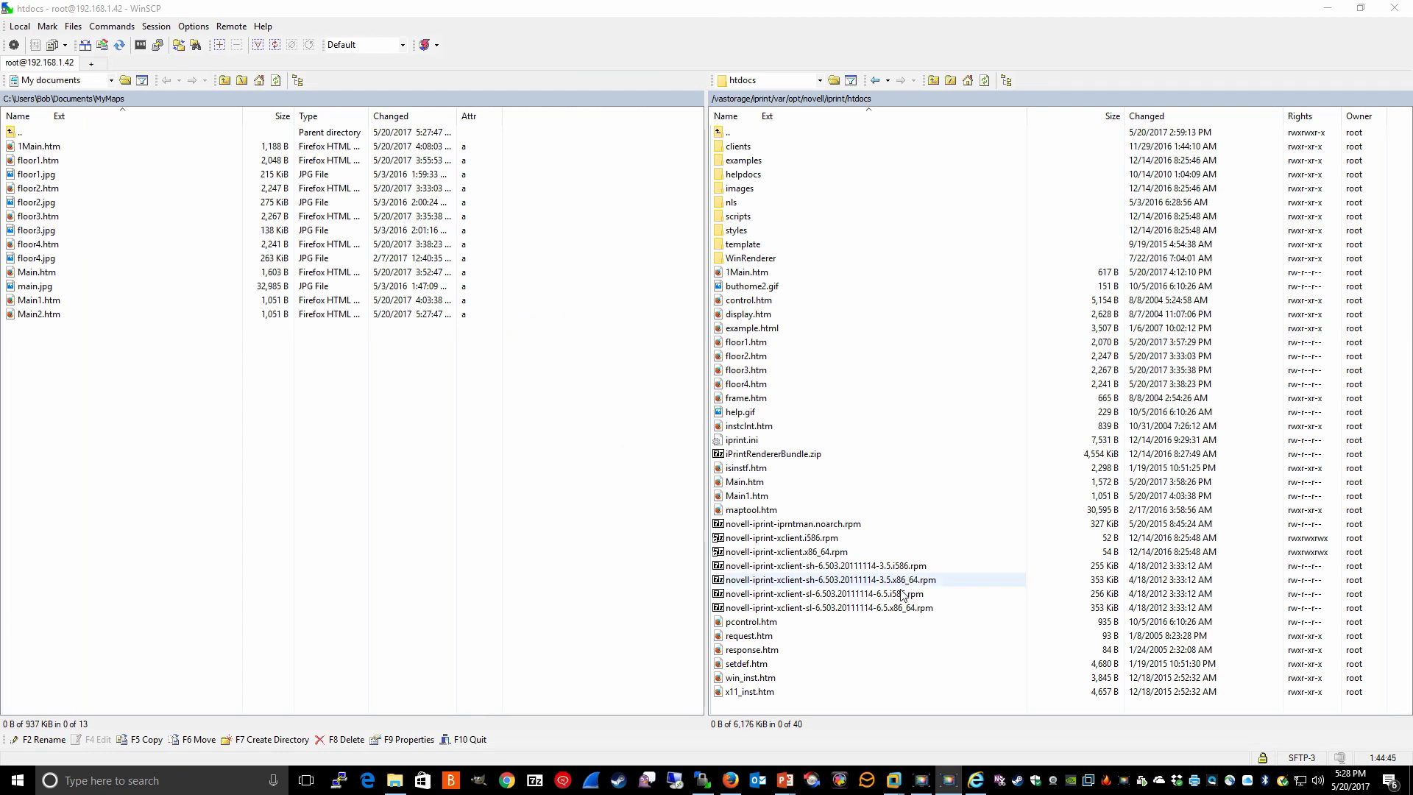
pyautogui.click(36, 315)
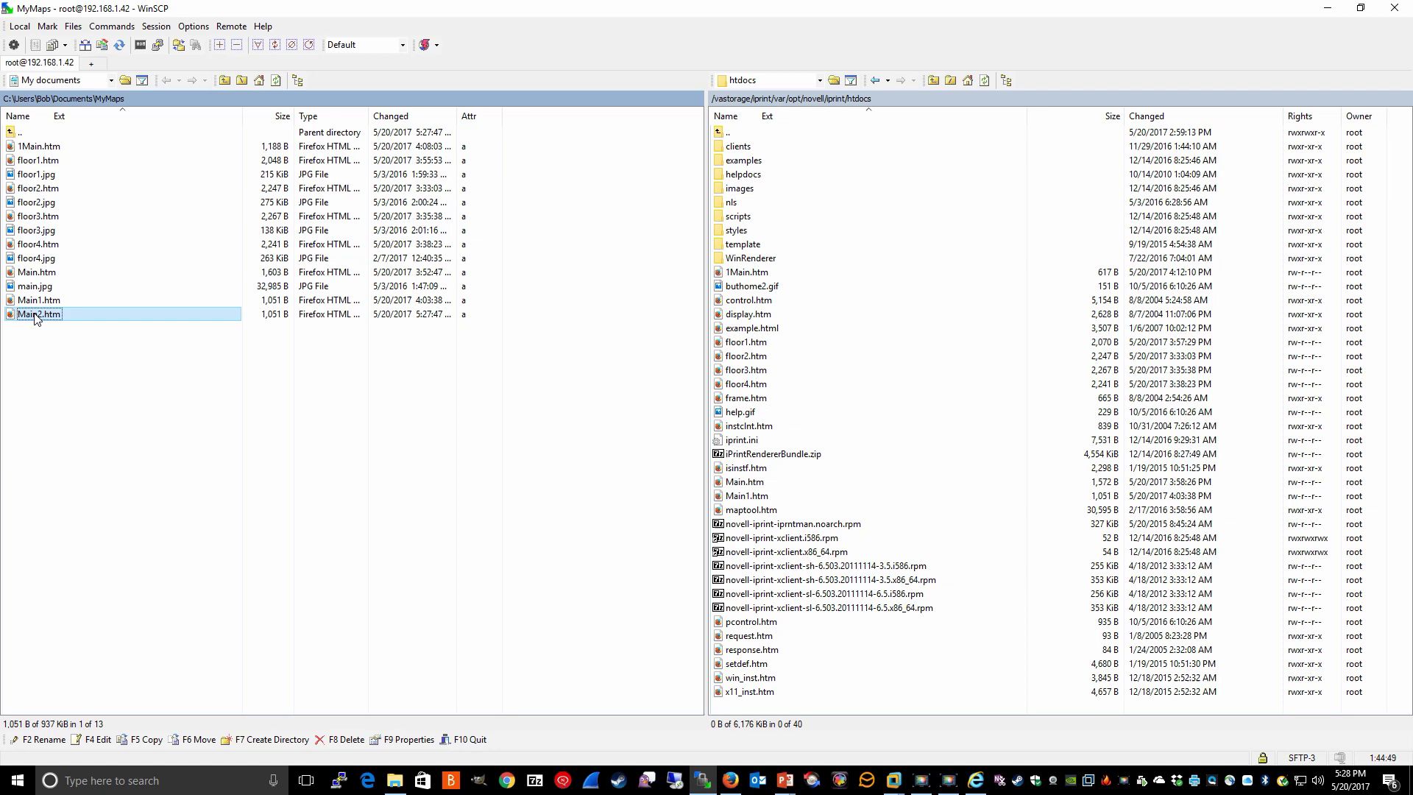
pyautogui.moveTo(35, 318); pyautogui.dragTo(931, 489)
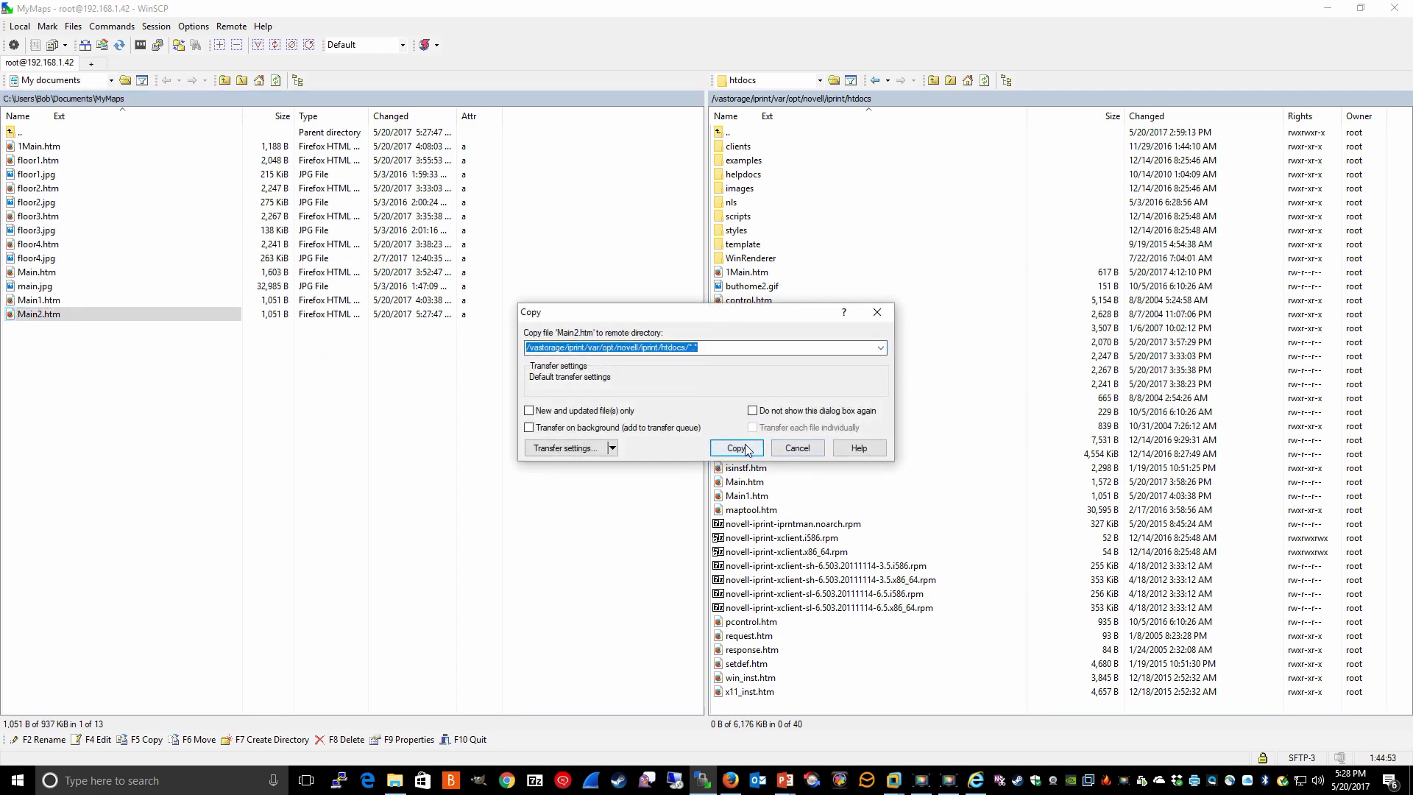
pyautogui.click(747, 450)
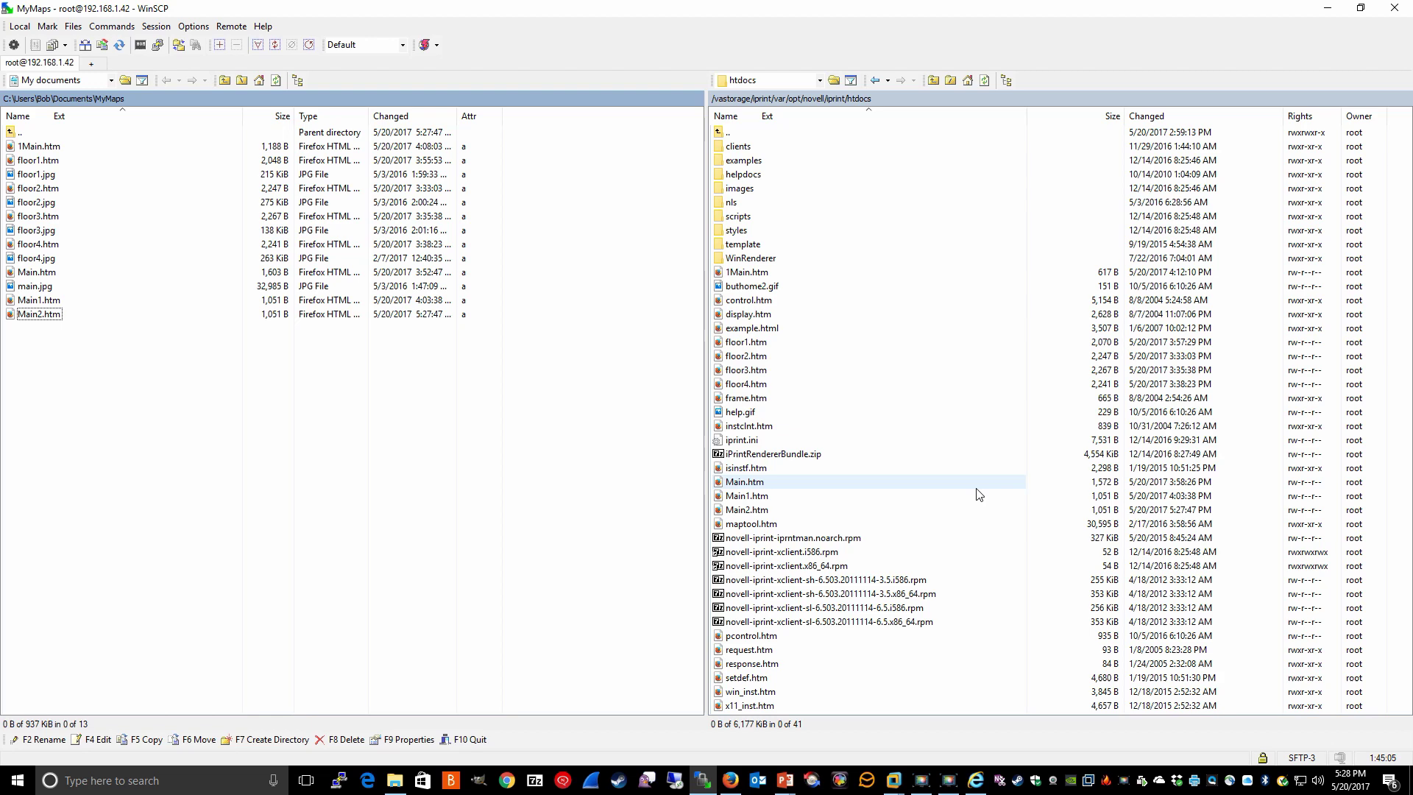
# Choose Edit from the context menu of the remote Main2.htm
pyautogui.rightClick(738, 510)
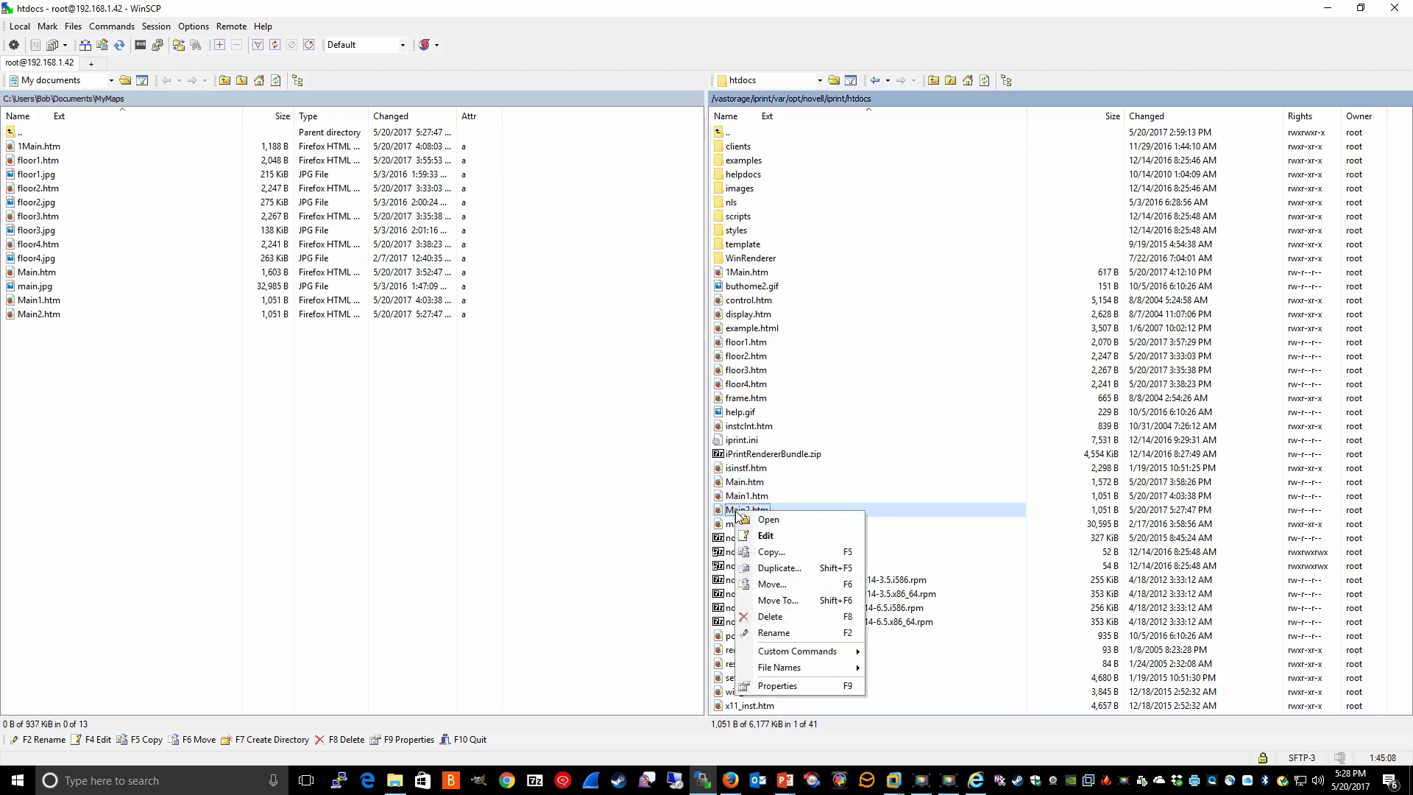
pyautogui.click(763, 536)
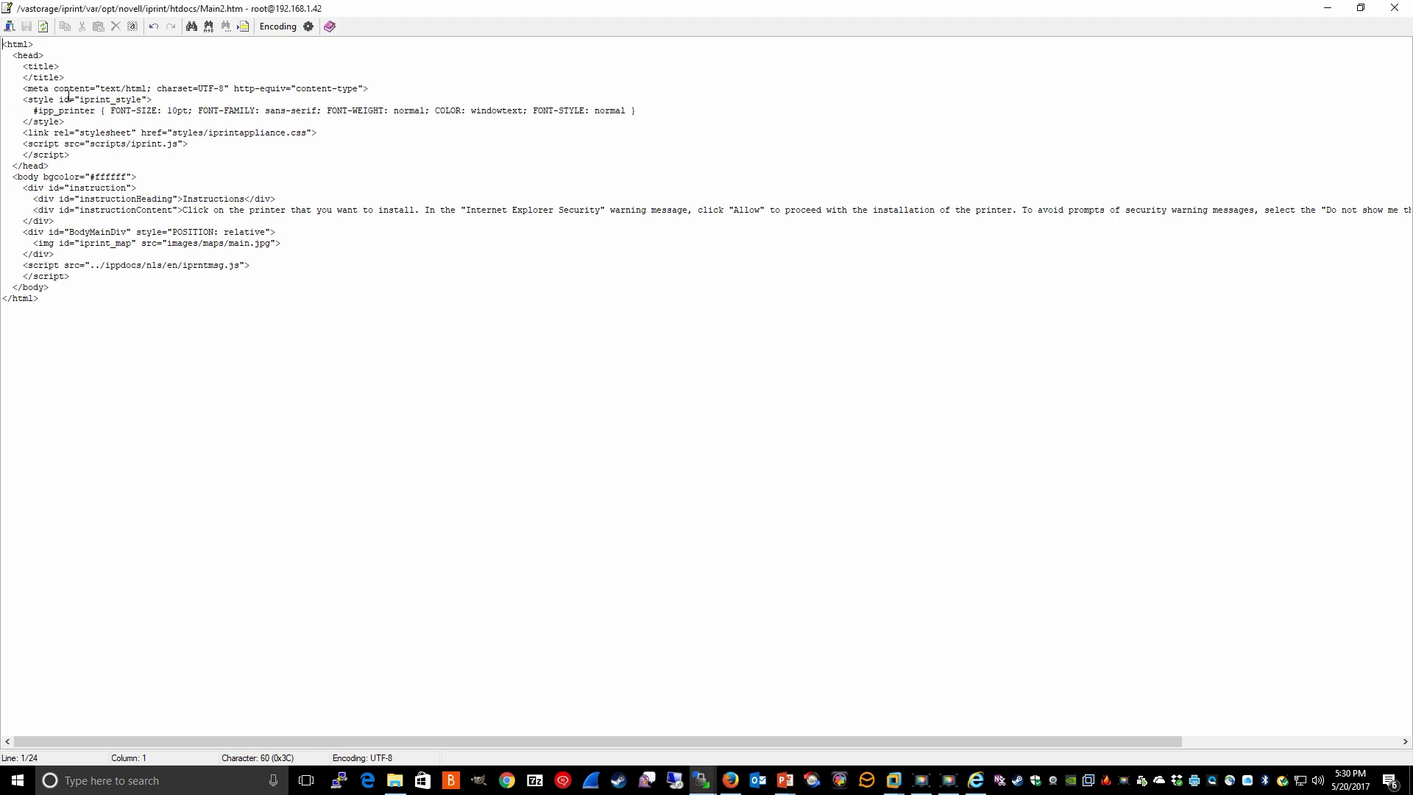
# Delete the head's meta, style and script lines plus the body wrapper and instruction block
pyautogui.moveTo(22, 89); pyautogui.dragTo(170, 155)
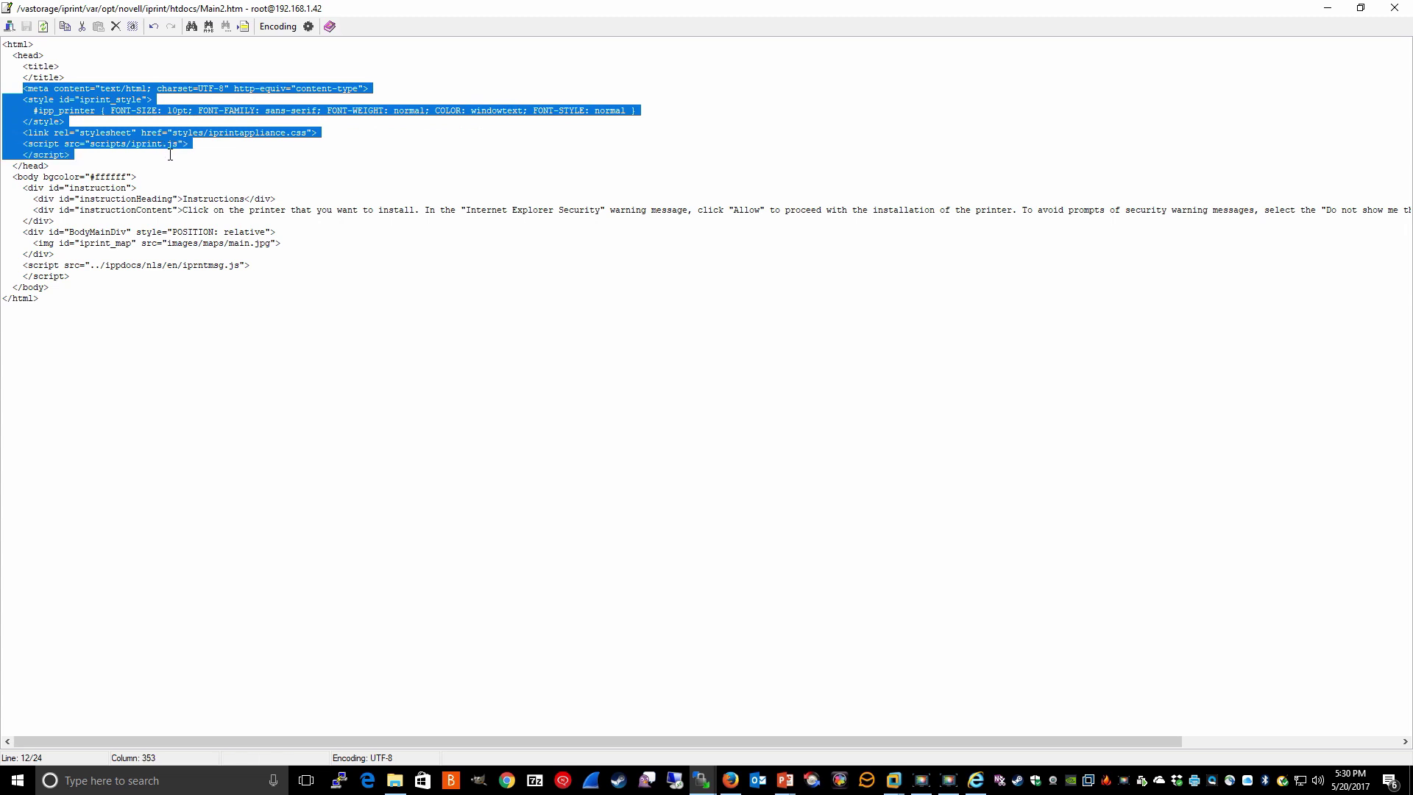
pyautogui.press('Delete')
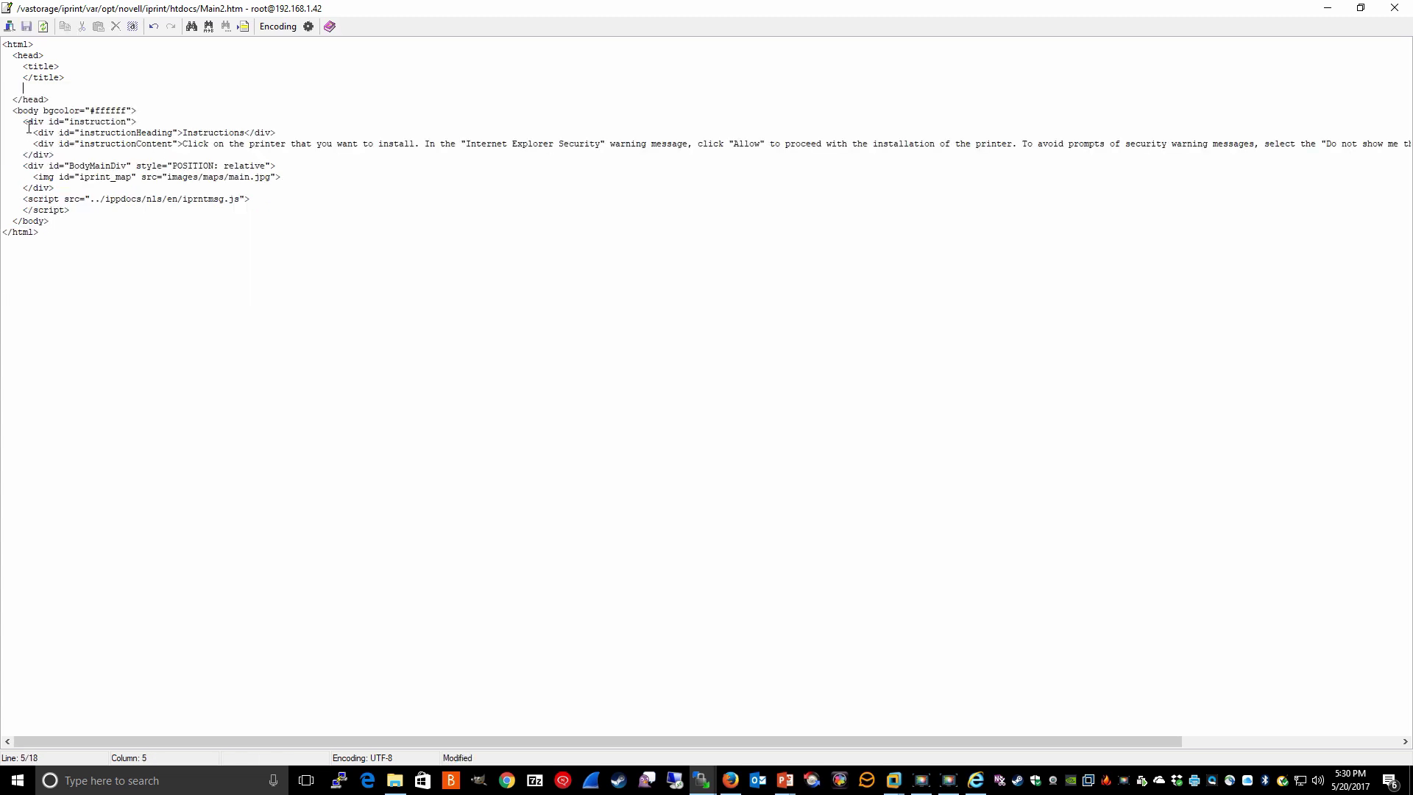
pyautogui.moveTo(12, 112); pyautogui.dragTo(141, 145)
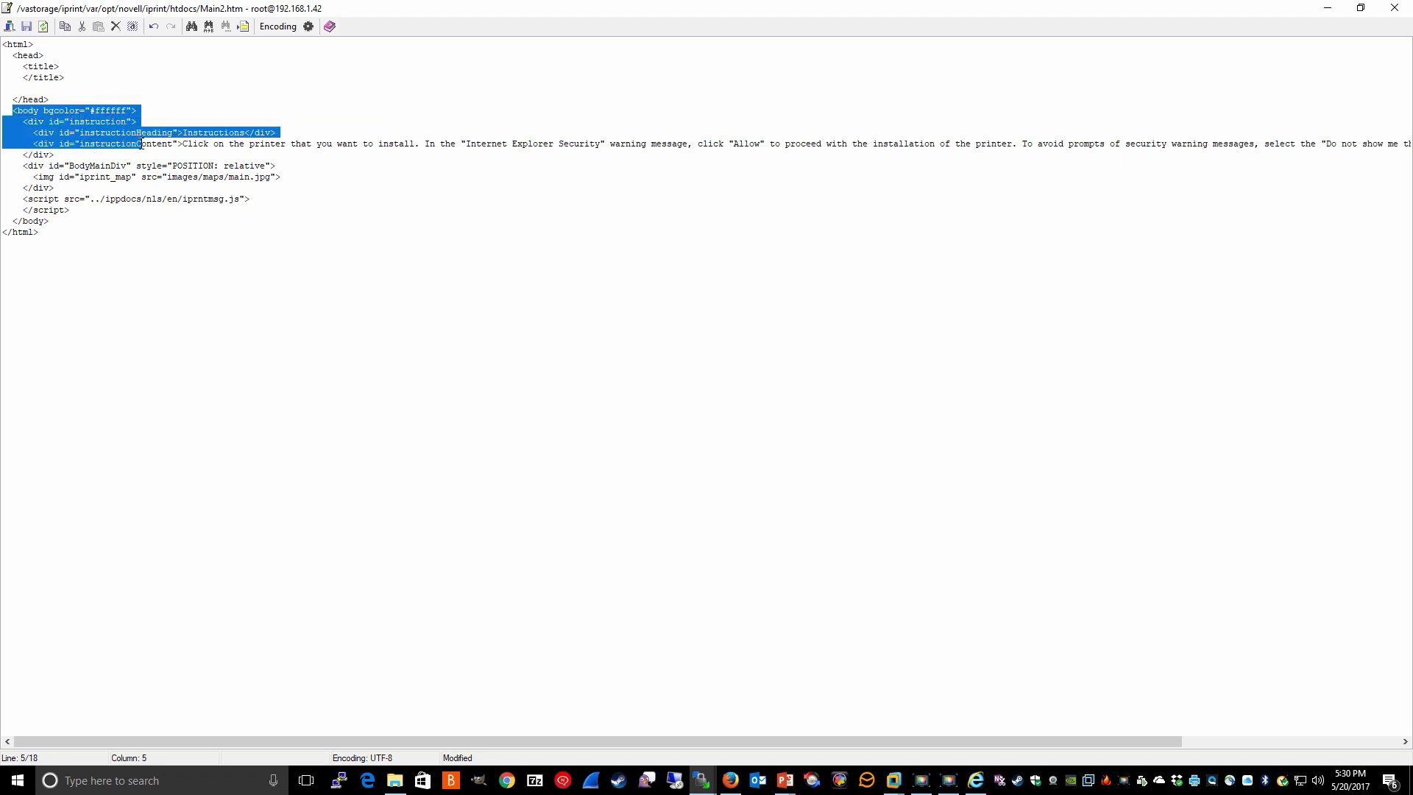
pyautogui.moveTo(141, 144); pyautogui.dragTo(139, 153)
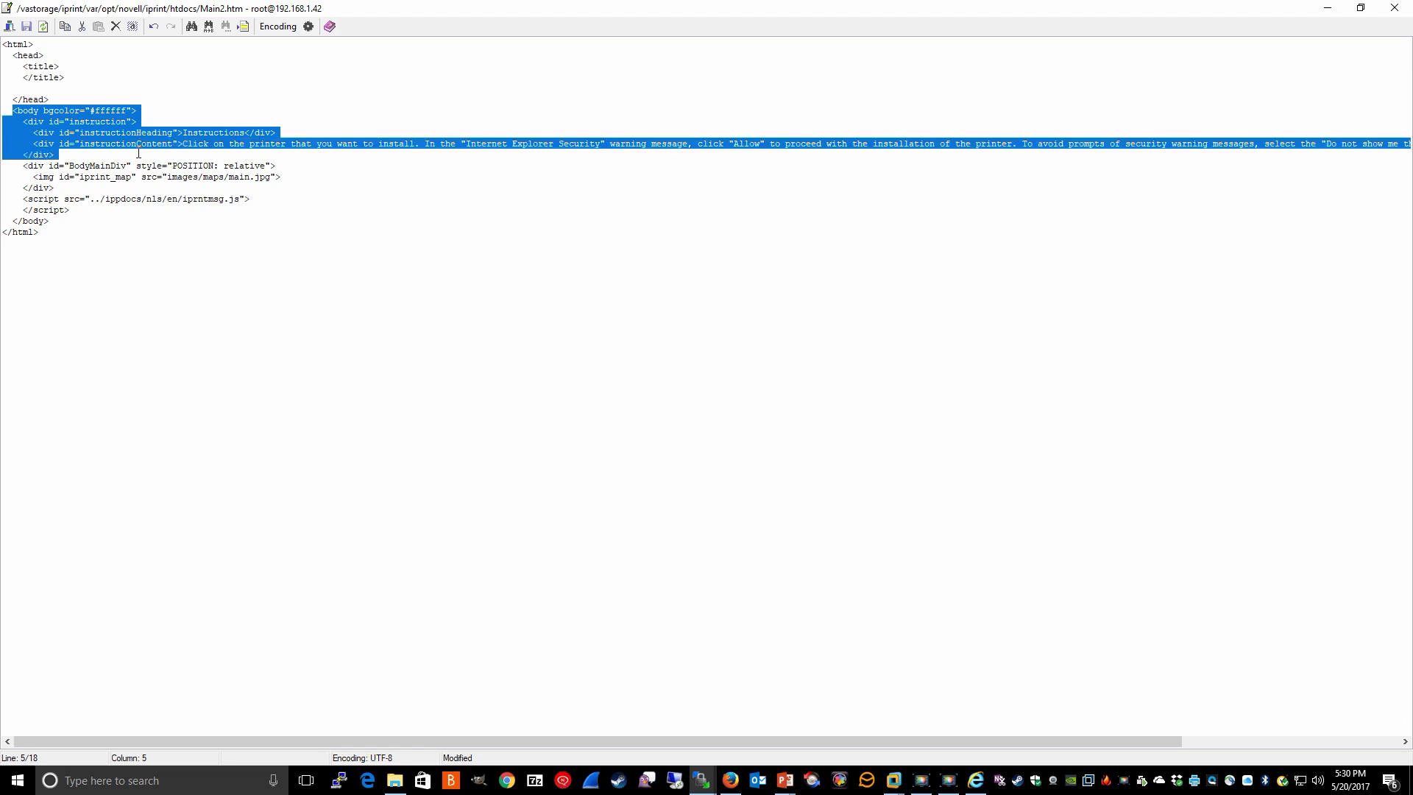
pyautogui.moveTo(198, 156); pyautogui.dragTo(291, 160)
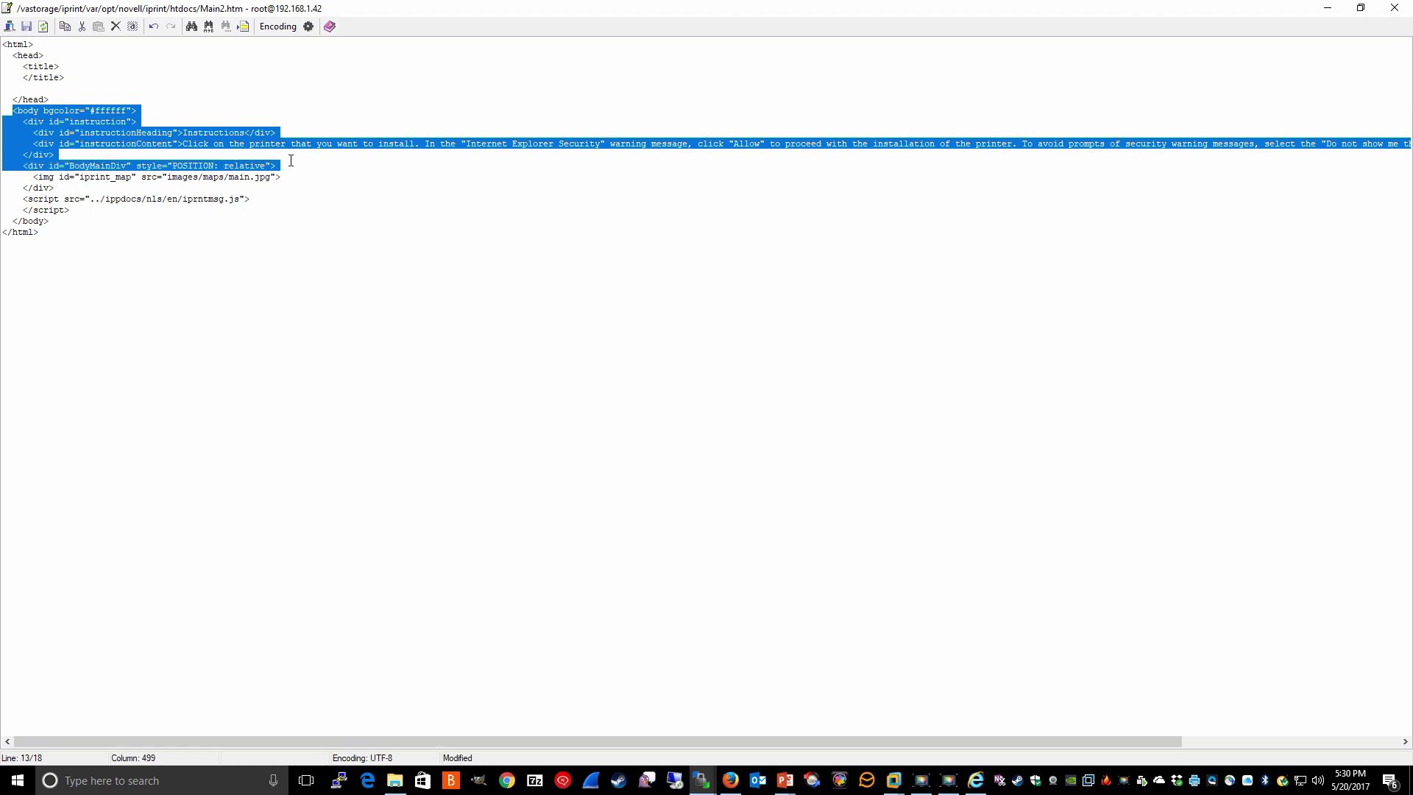
pyautogui.press('Delete')
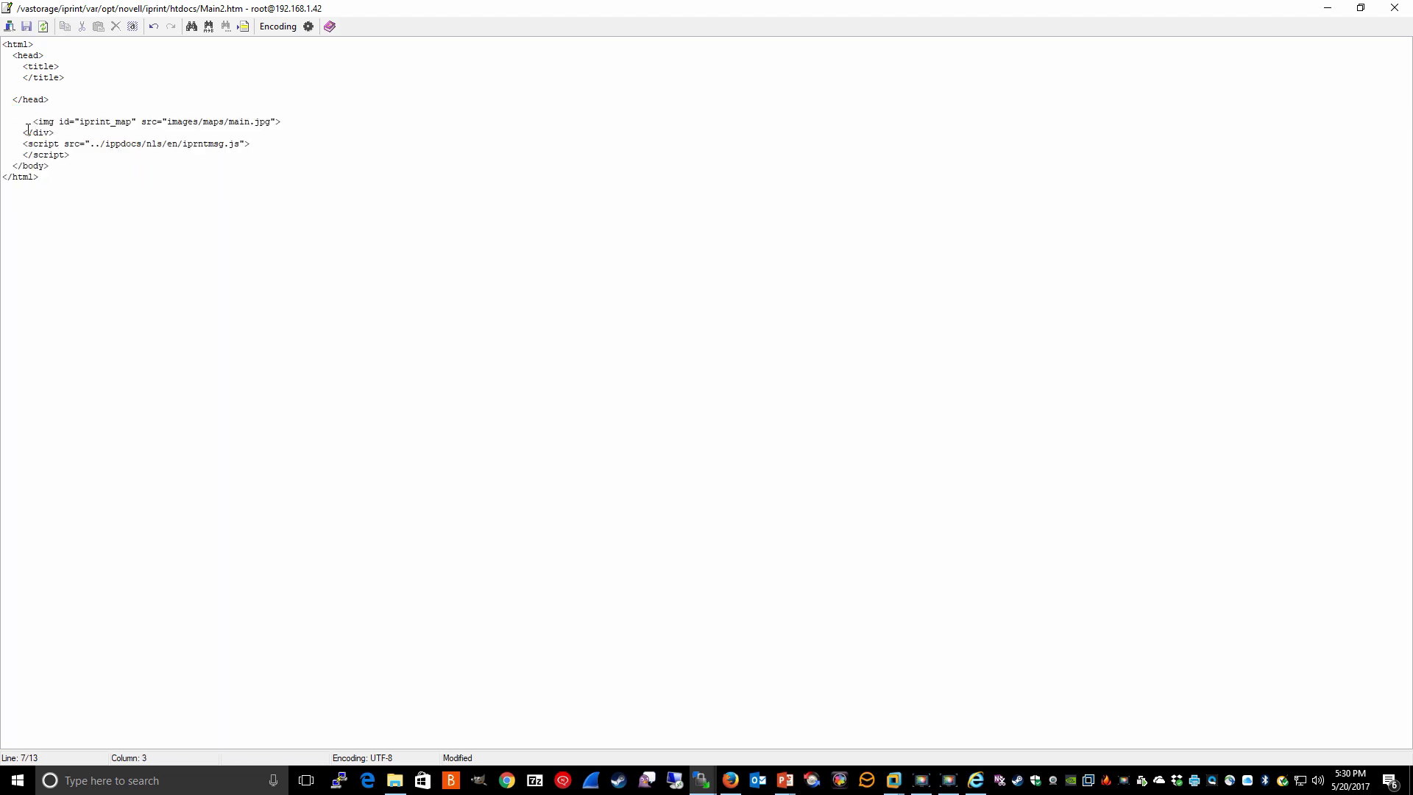
# Remove the trailing closing div, script and body tags, then save Main2.htm to the server
pyautogui.moveTo(24, 133); pyautogui.dragTo(99, 164)
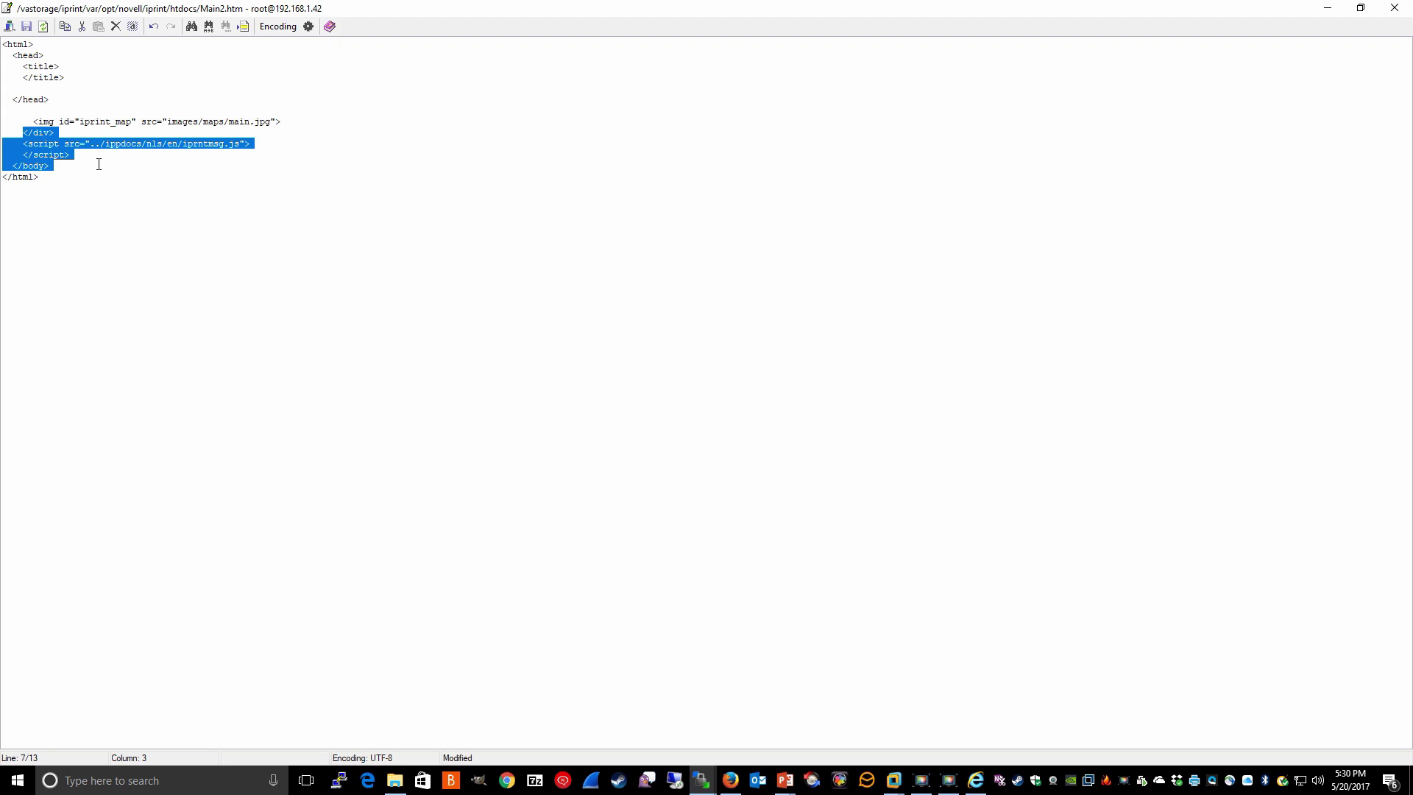
pyautogui.press('Delete')
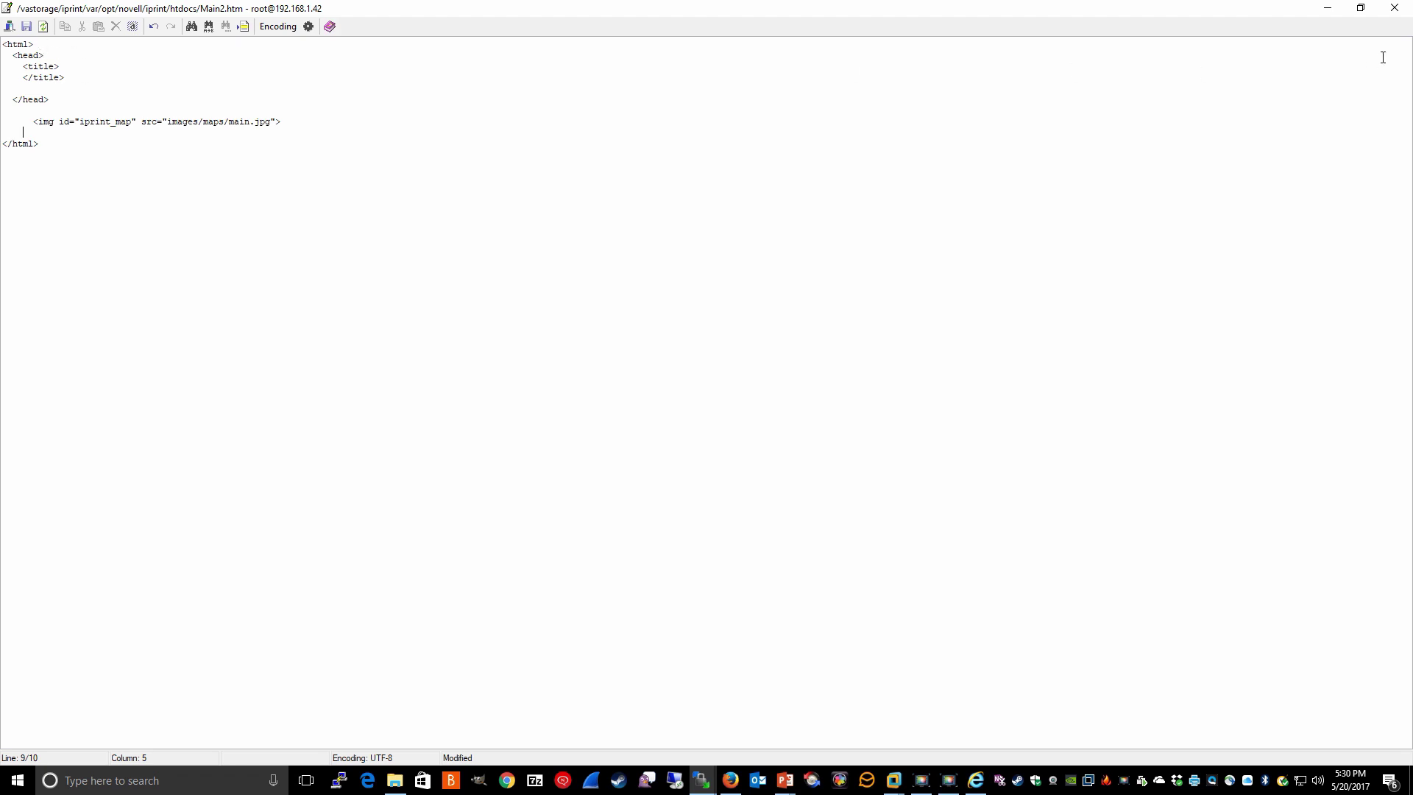
pyautogui.click(1395, 8)
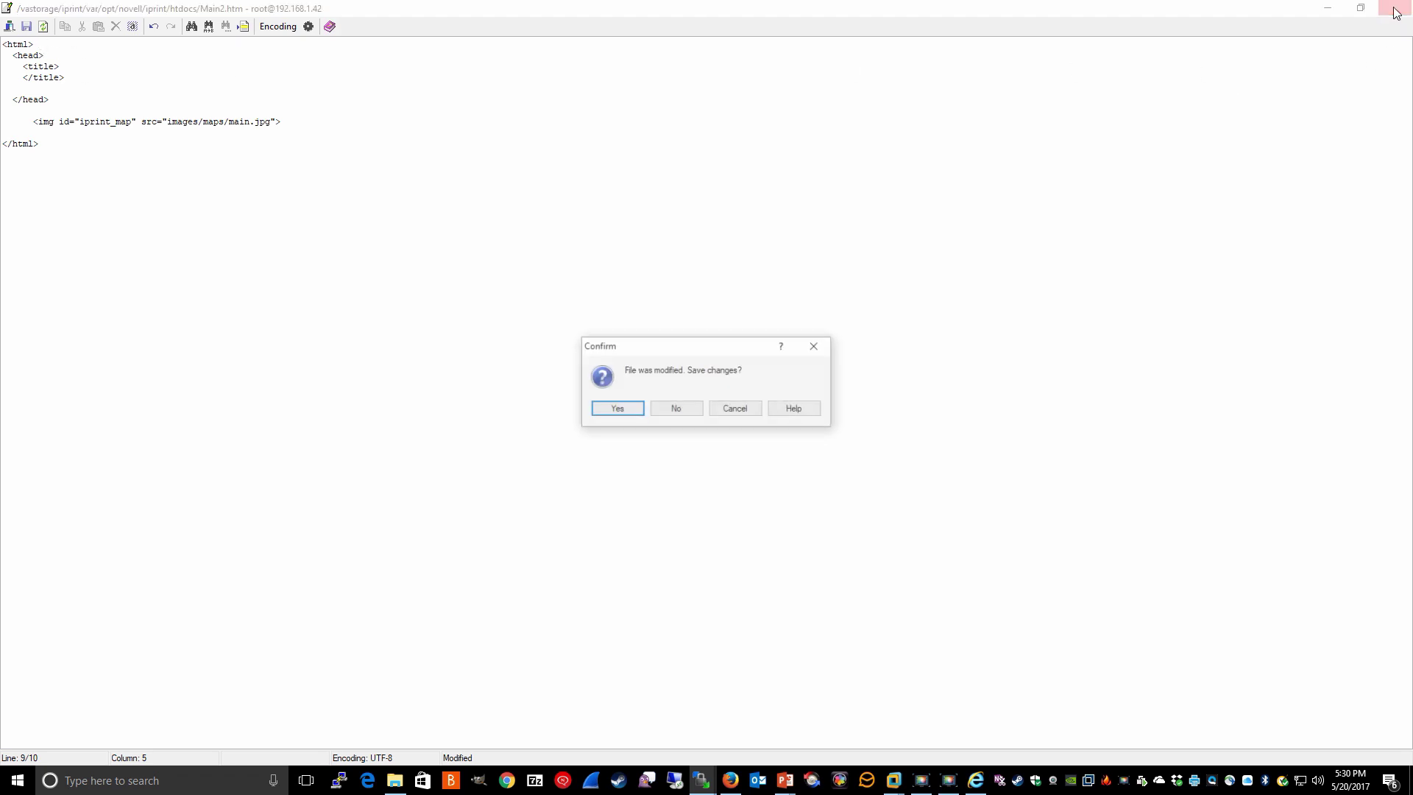
pyautogui.click(616, 410)
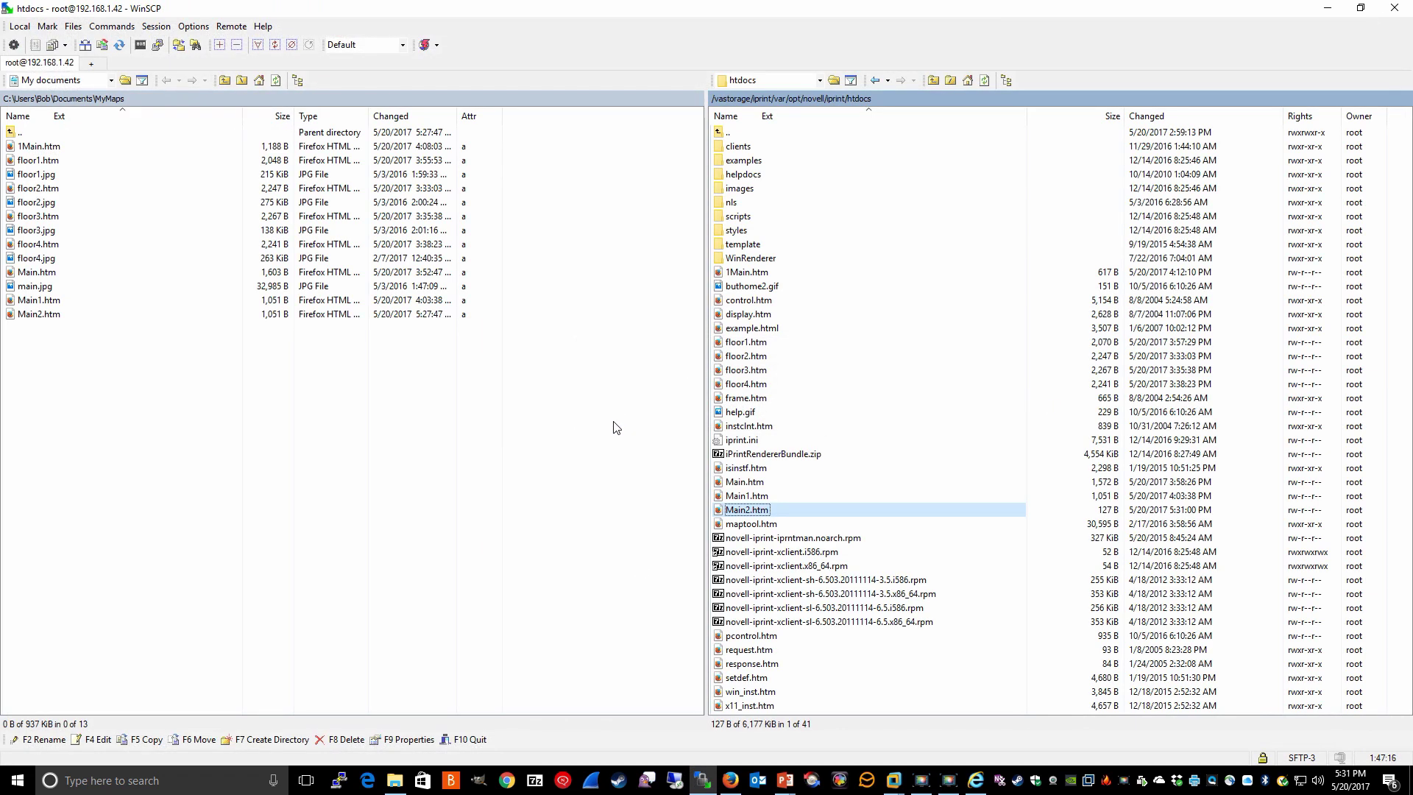
# In Firefox, replace floor2 with Main2 in the page address and load Main2.htm
pyautogui.click(731, 783)
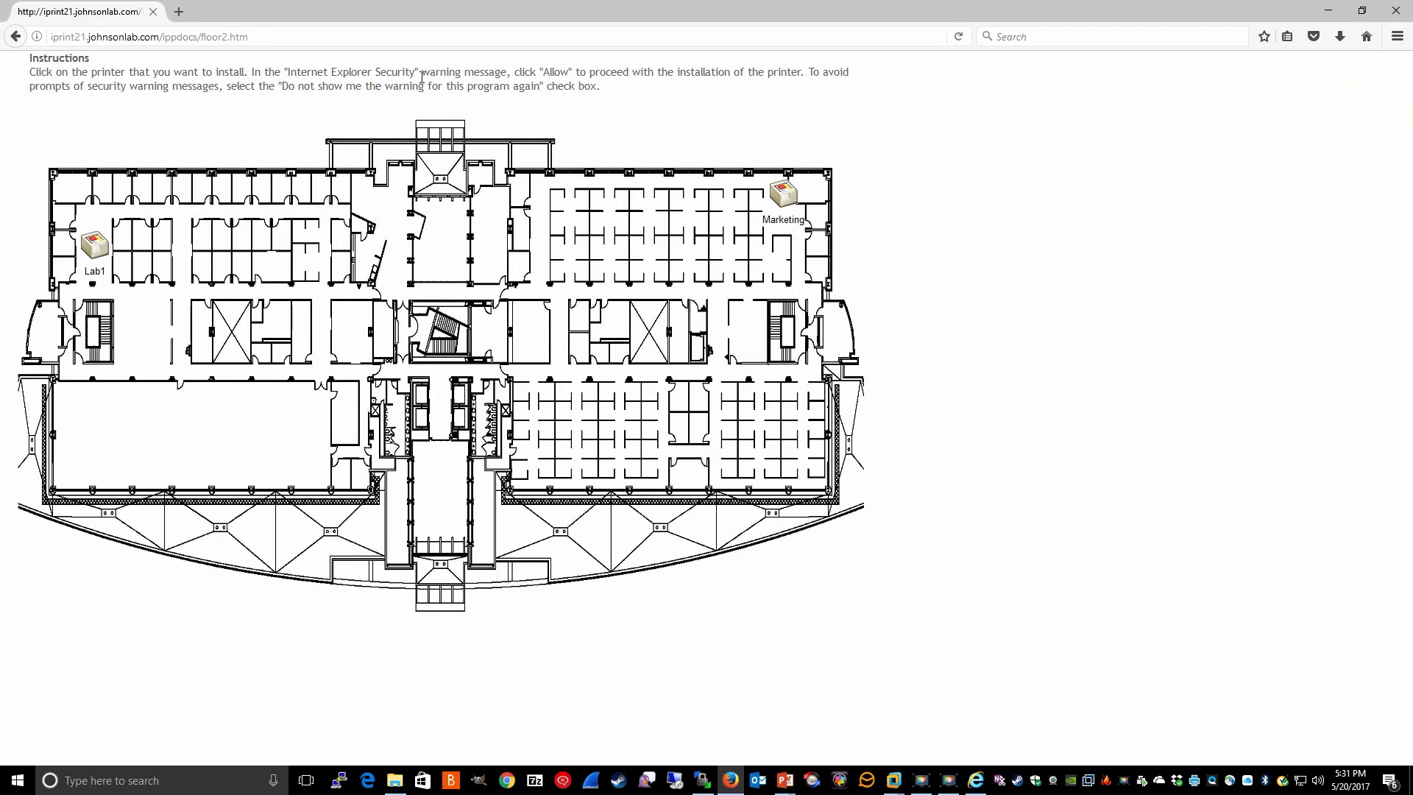
pyautogui.click(207, 38)
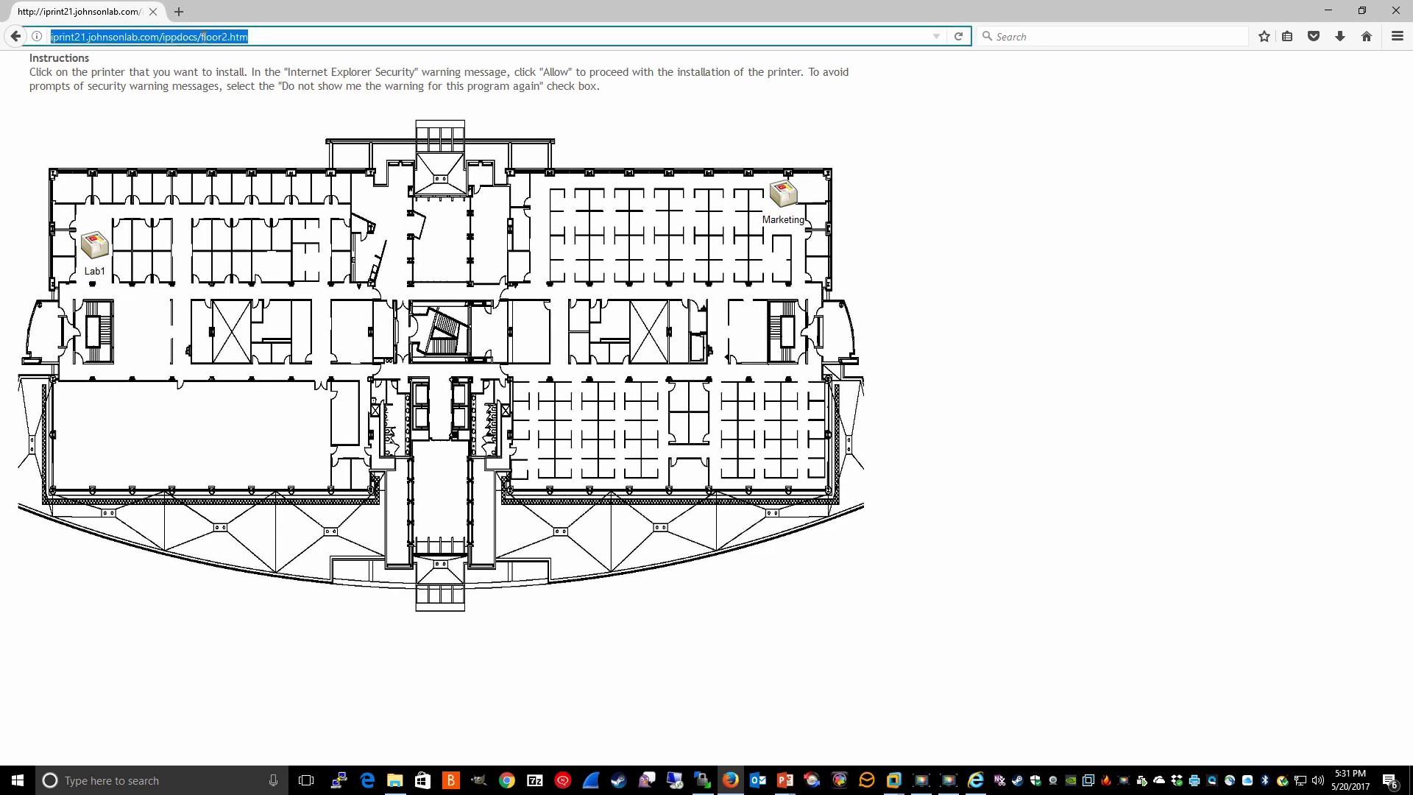
pyautogui.click(213, 38)
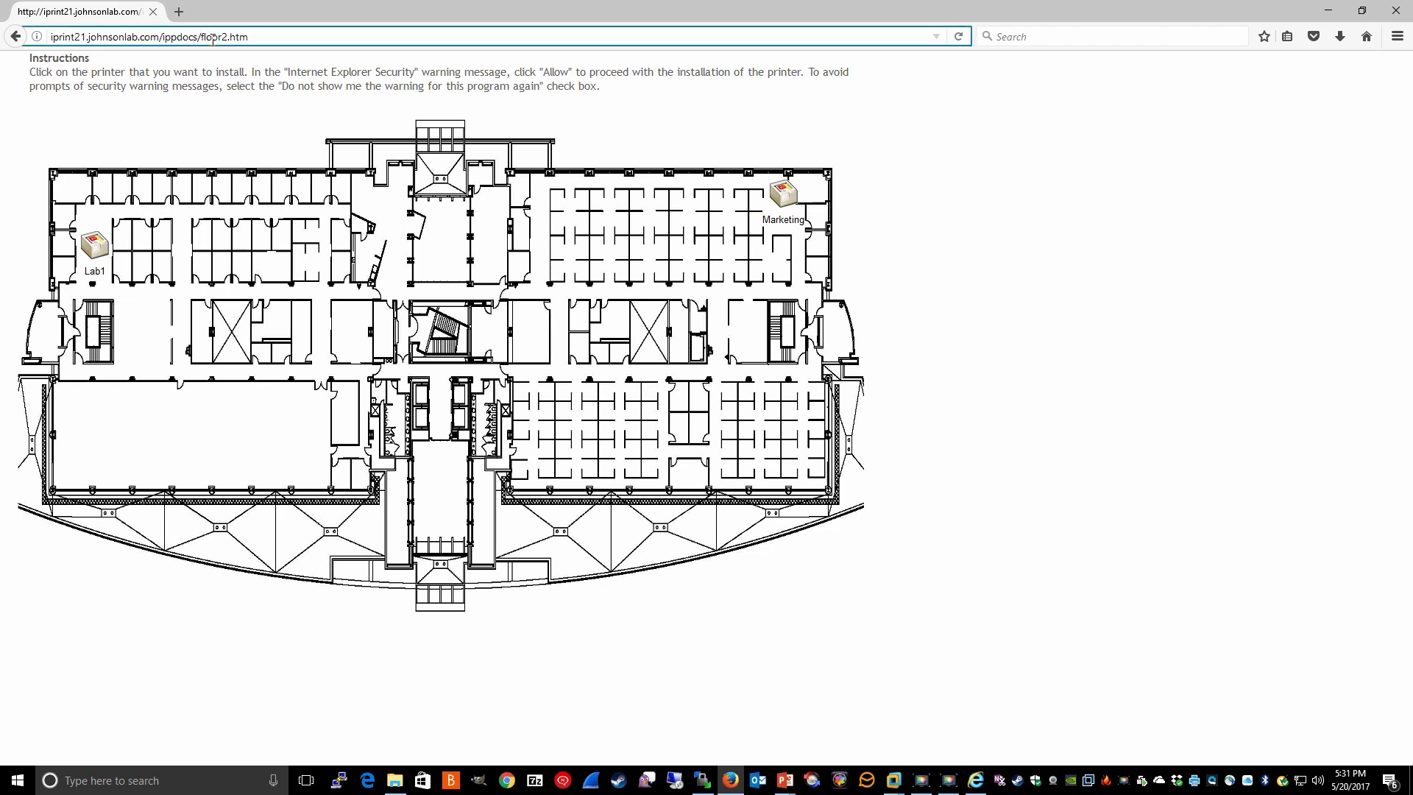
pyautogui.write('Main')
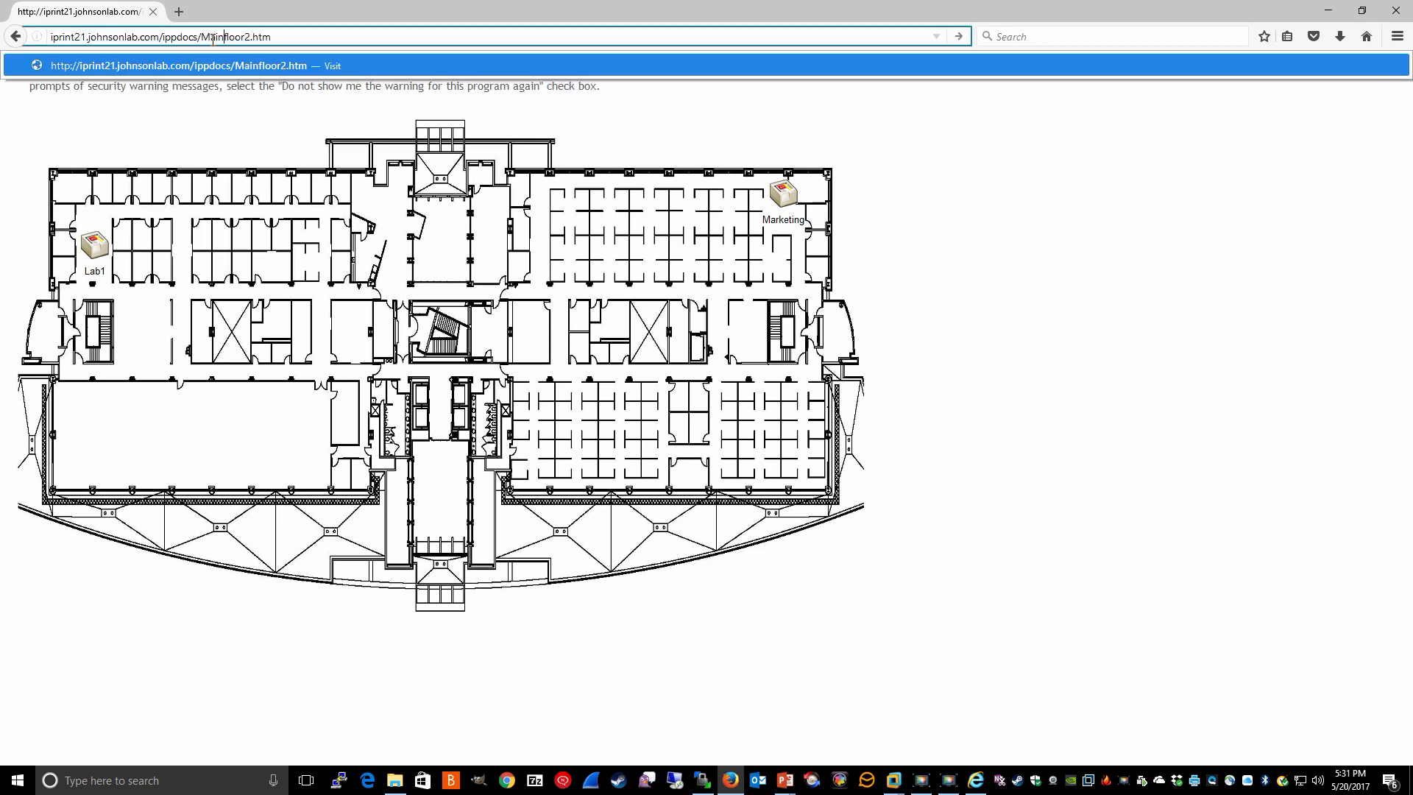
pyautogui.write('2')
pyautogui.press('Delete')
pyautogui.press('Delete')
pyautogui.press('Delete')
pyautogui.press('Delete')
pyautogui.press('Delete')
pyautogui.press('Delete')
pyautogui.press('Return')
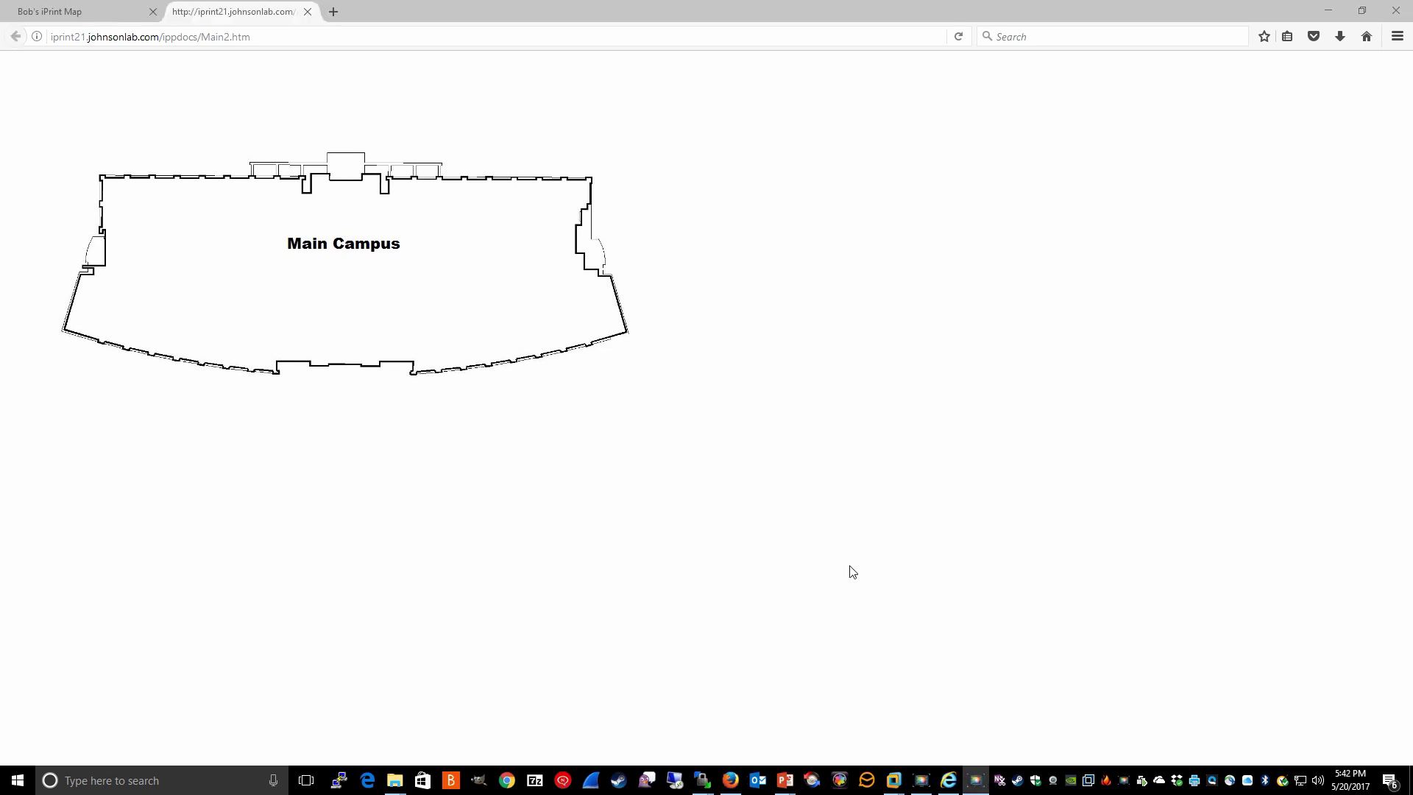
pyautogui.click(71, 19)
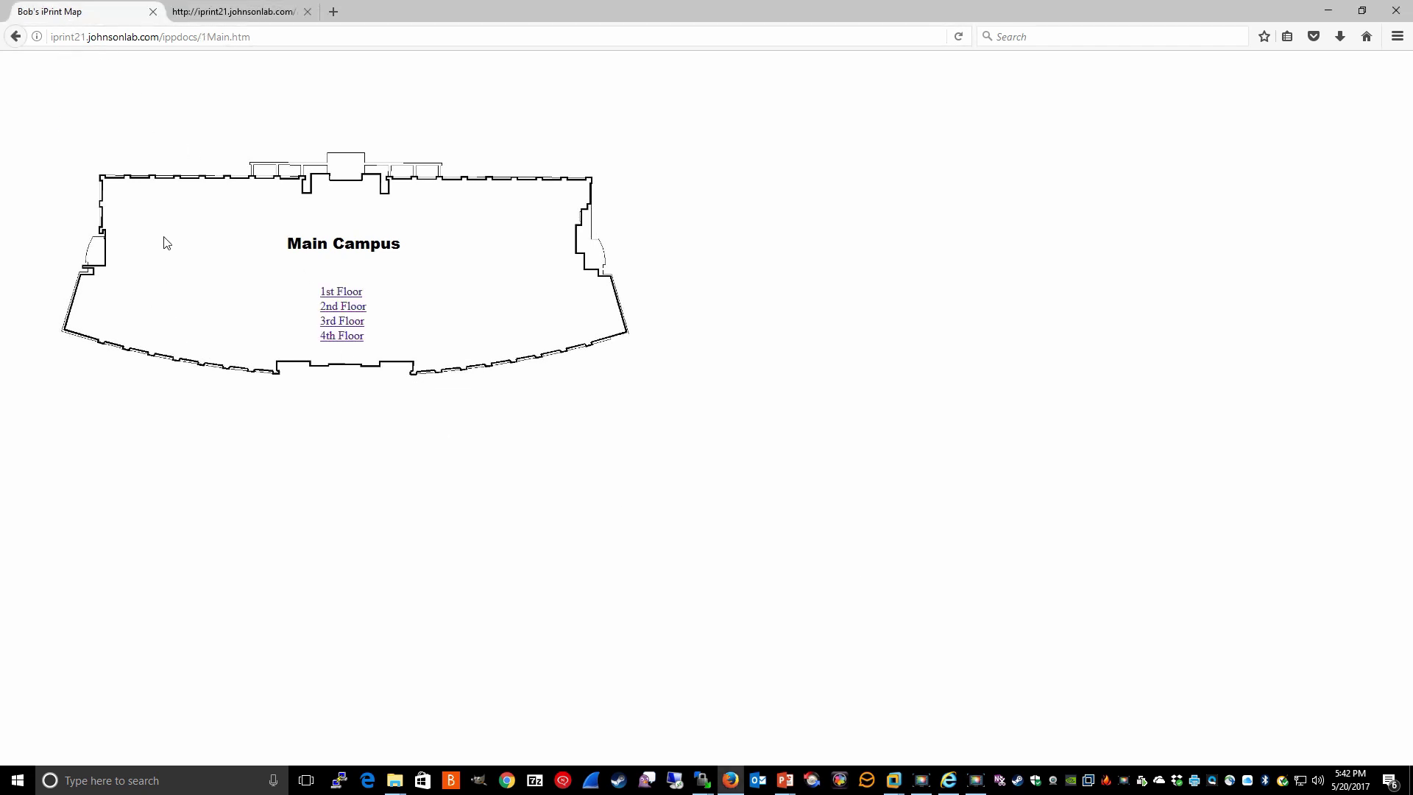
pyautogui.click(339, 293)
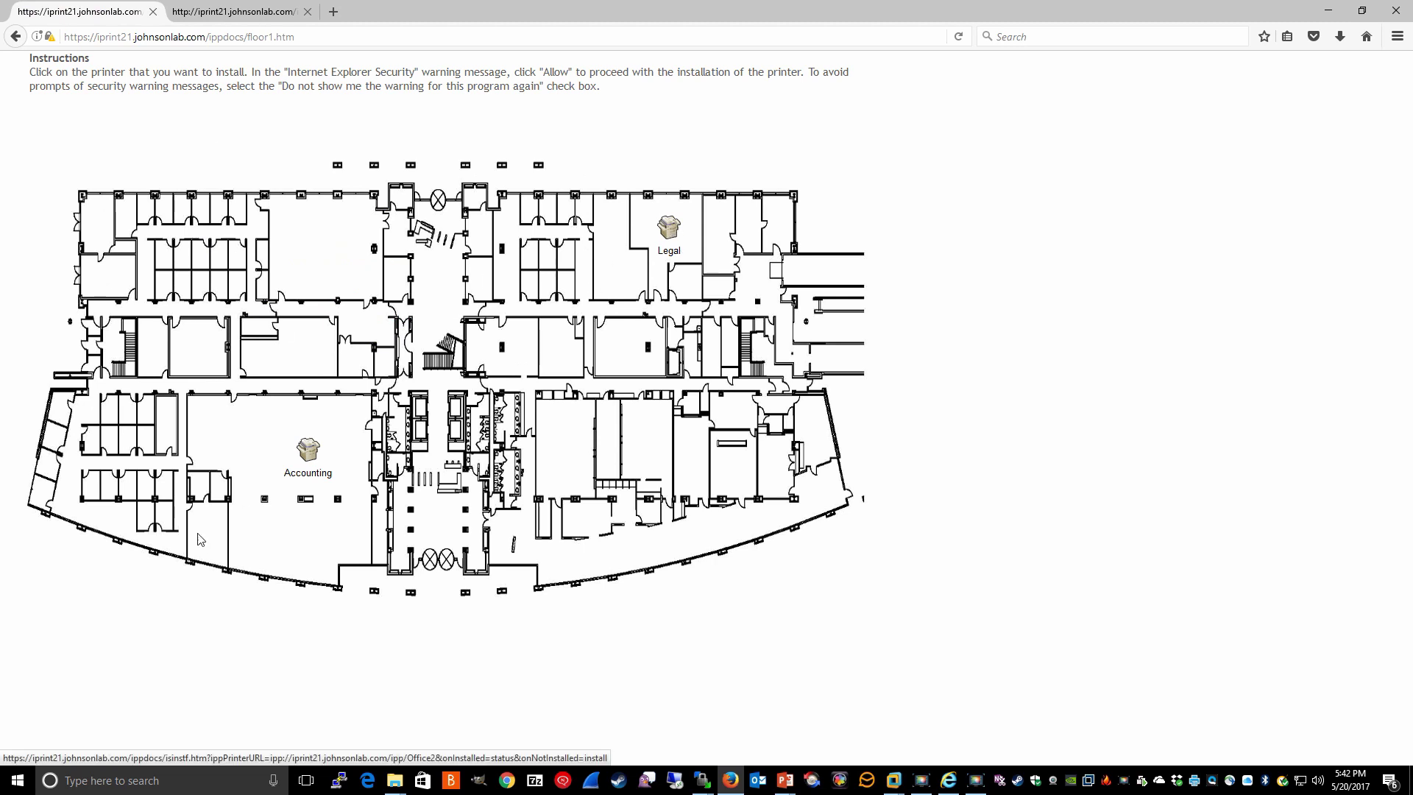
pyautogui.click(15, 37)
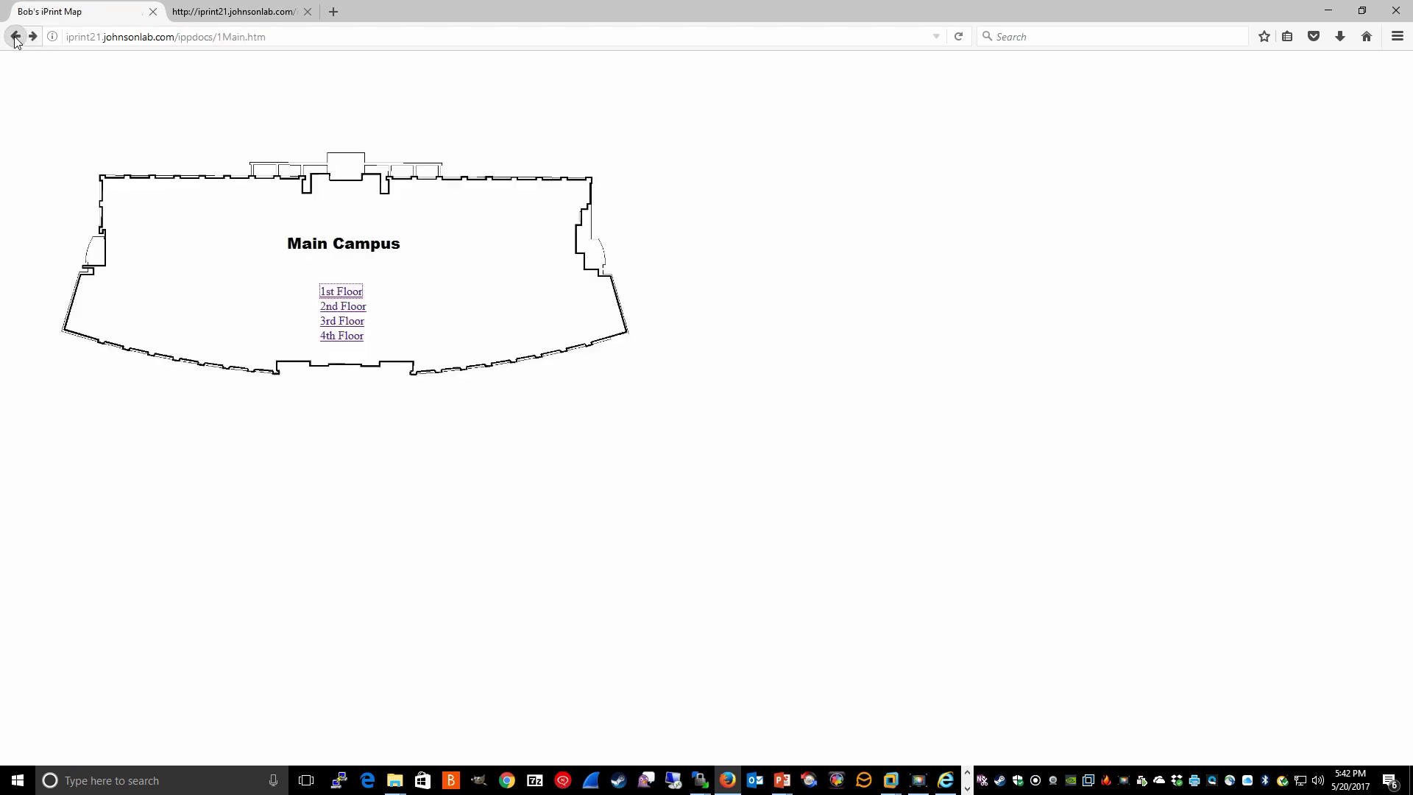
pyautogui.click(339, 307)
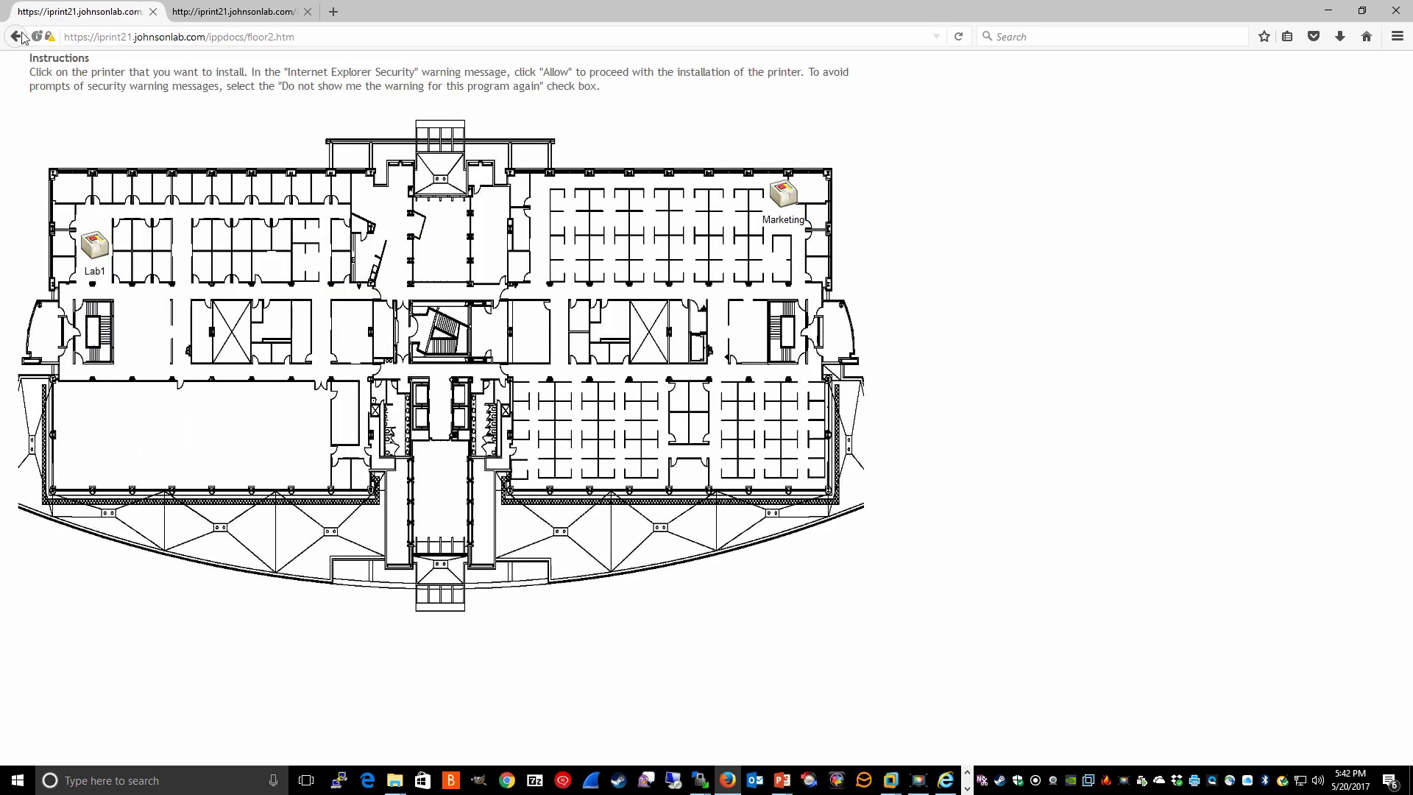
pyautogui.click(18, 36)
pyautogui.click(336, 337)
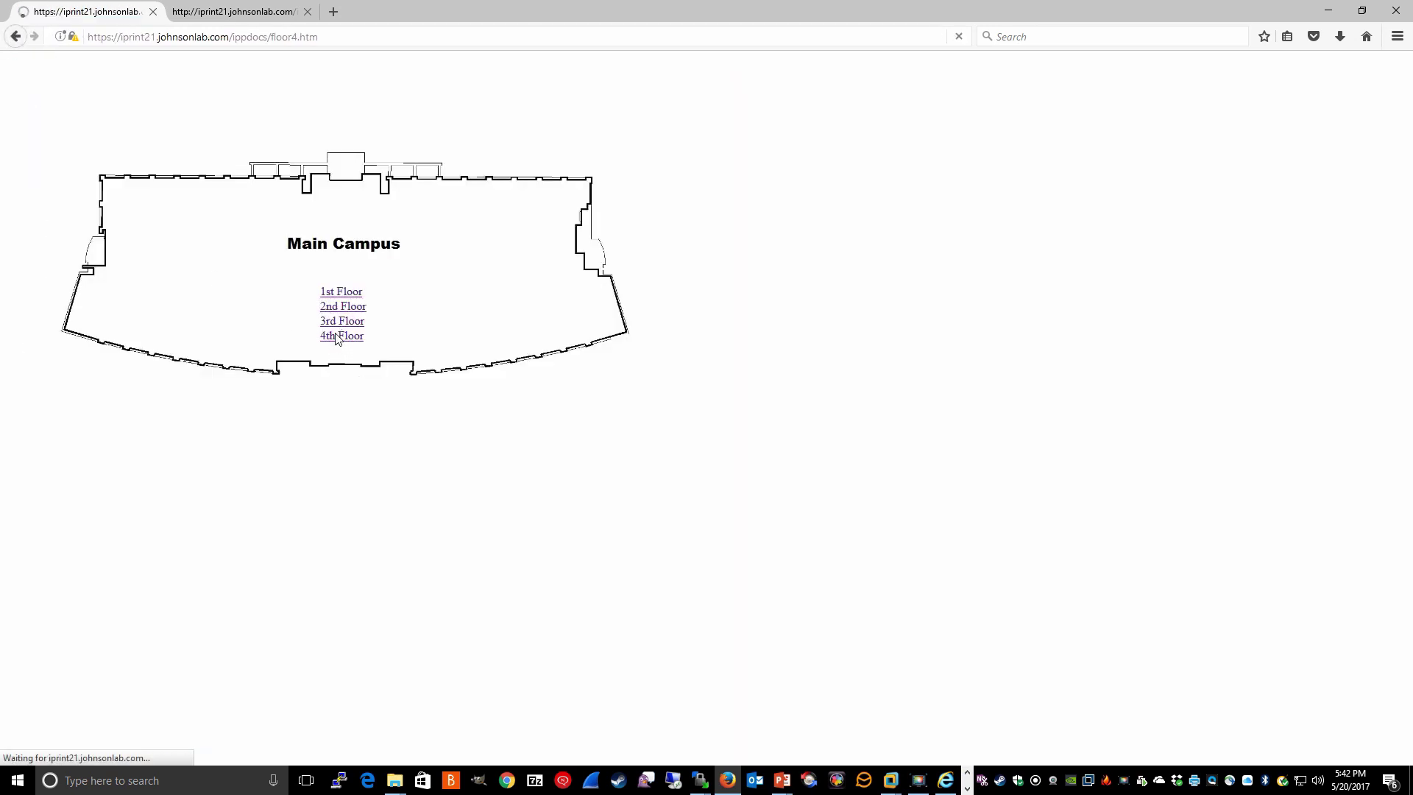
pyautogui.click(16, 37)
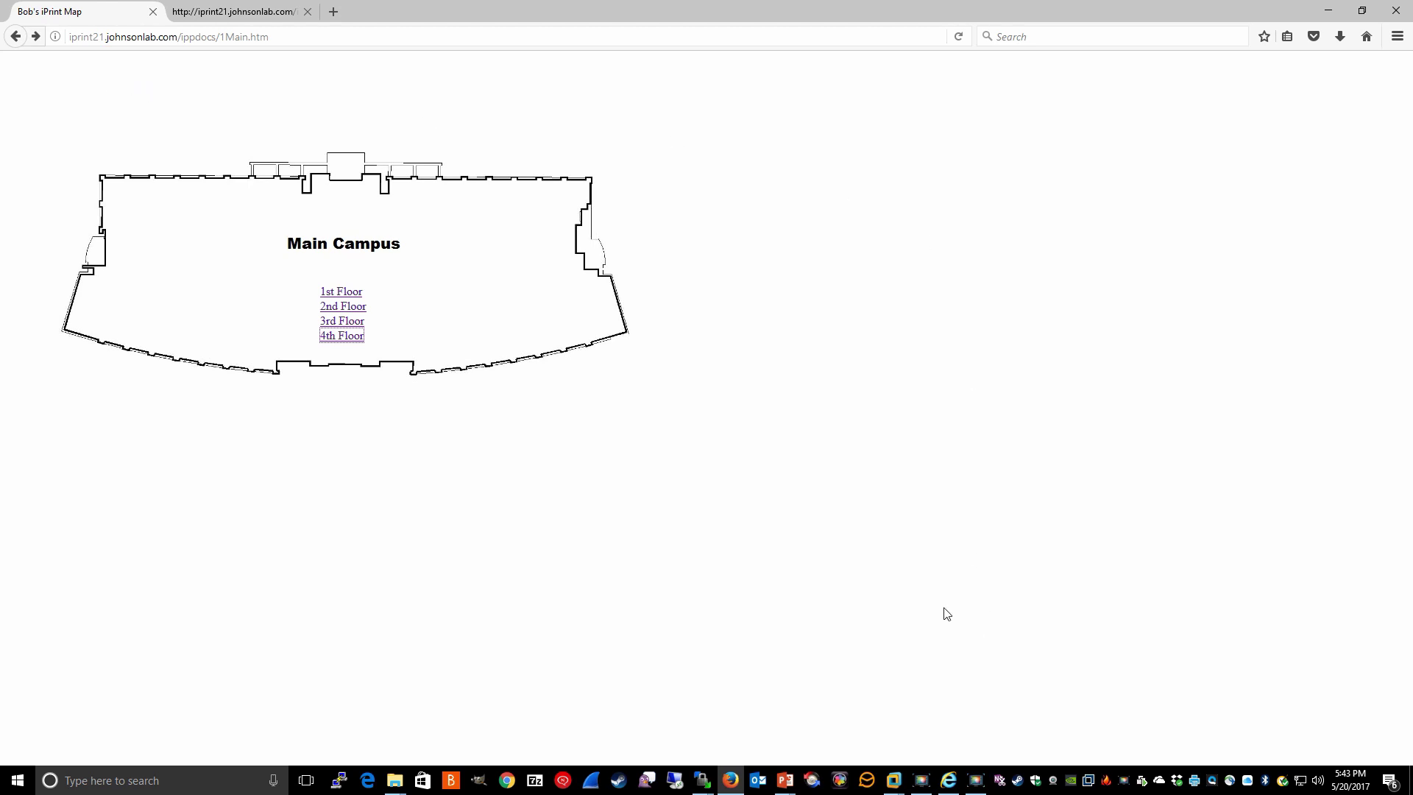
pyautogui.hotkey('alt', 'Tab')
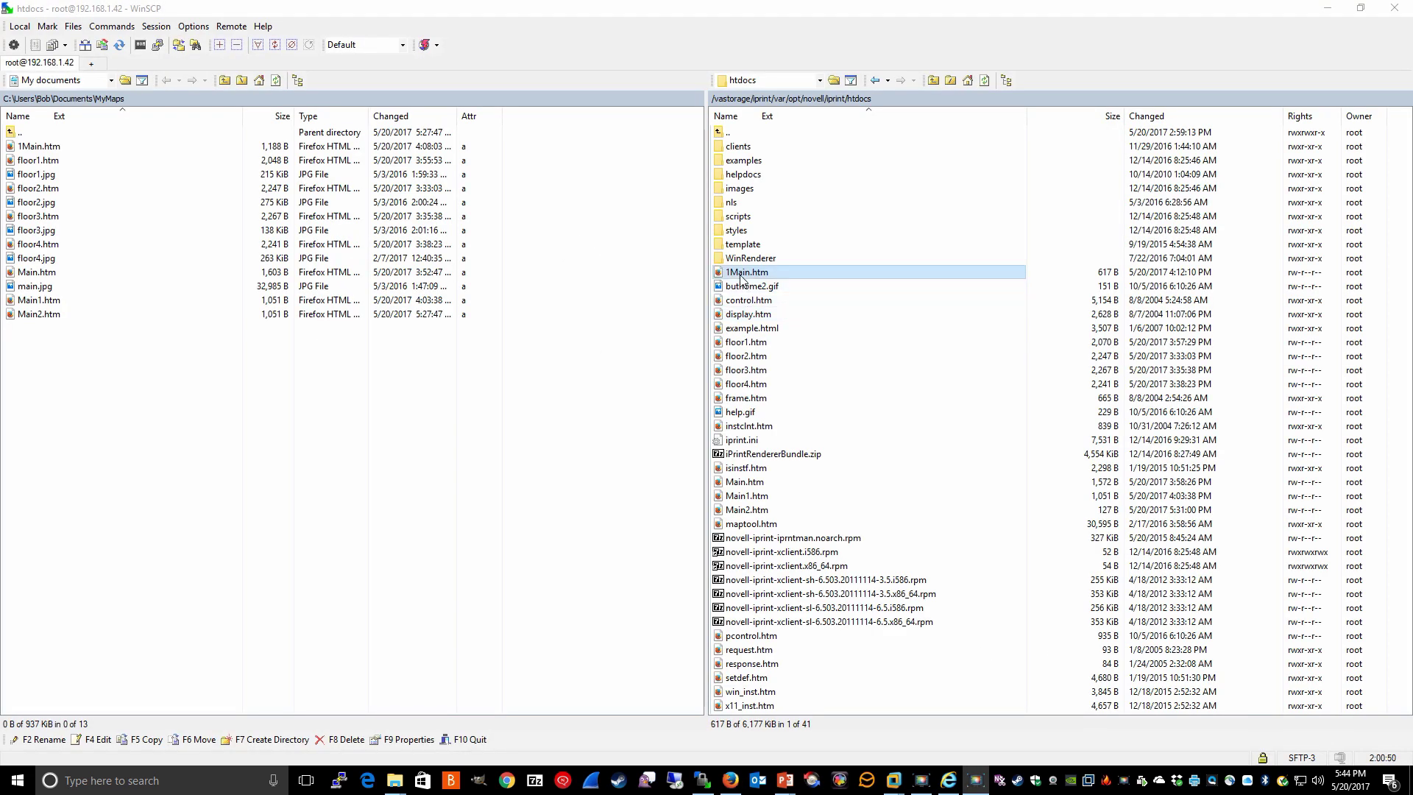
pyautogui.doubleClick(741, 280)
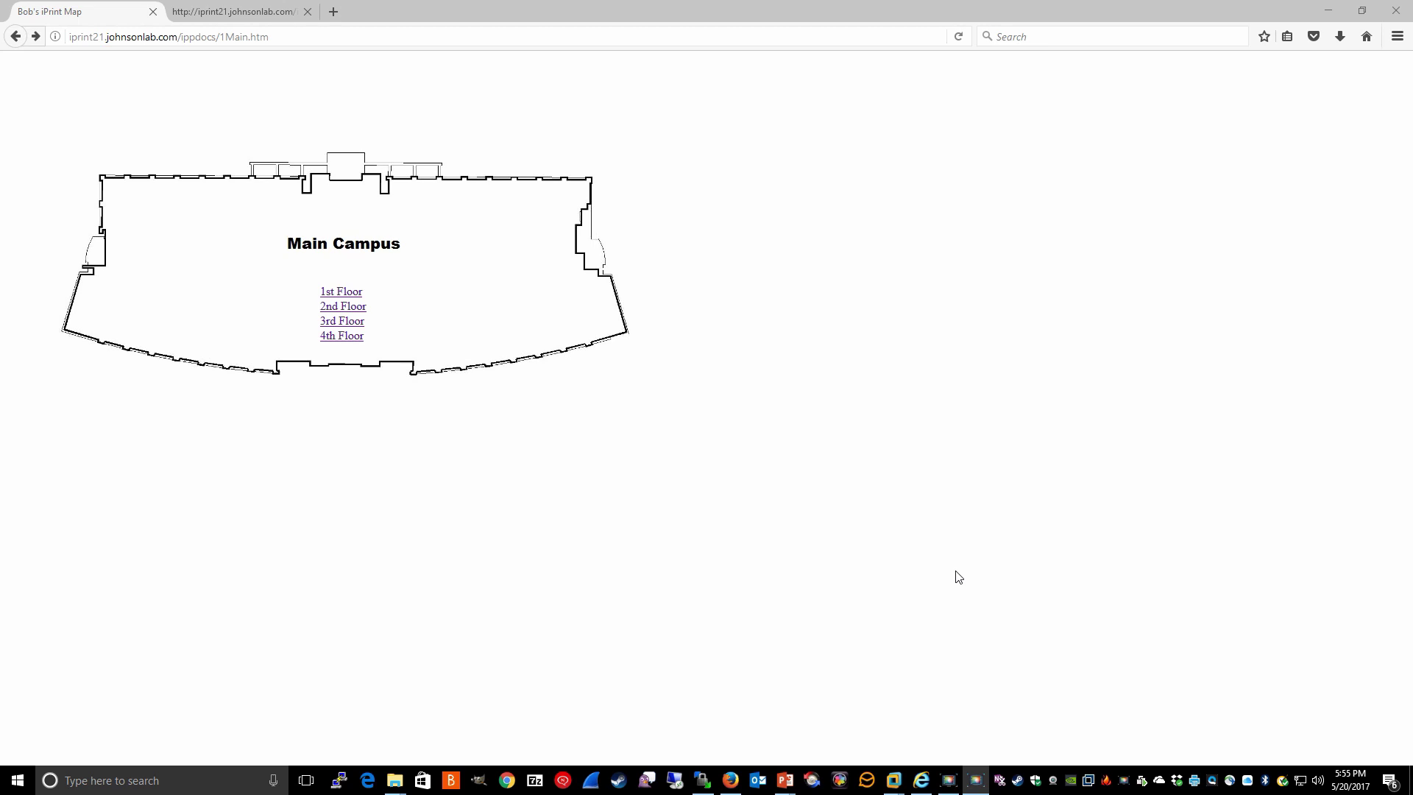
# Switch back to WinSCP's htdocs listing with 1Main.htm, floor1–floor4.htm and the Main pages
pyautogui.click(703, 782)
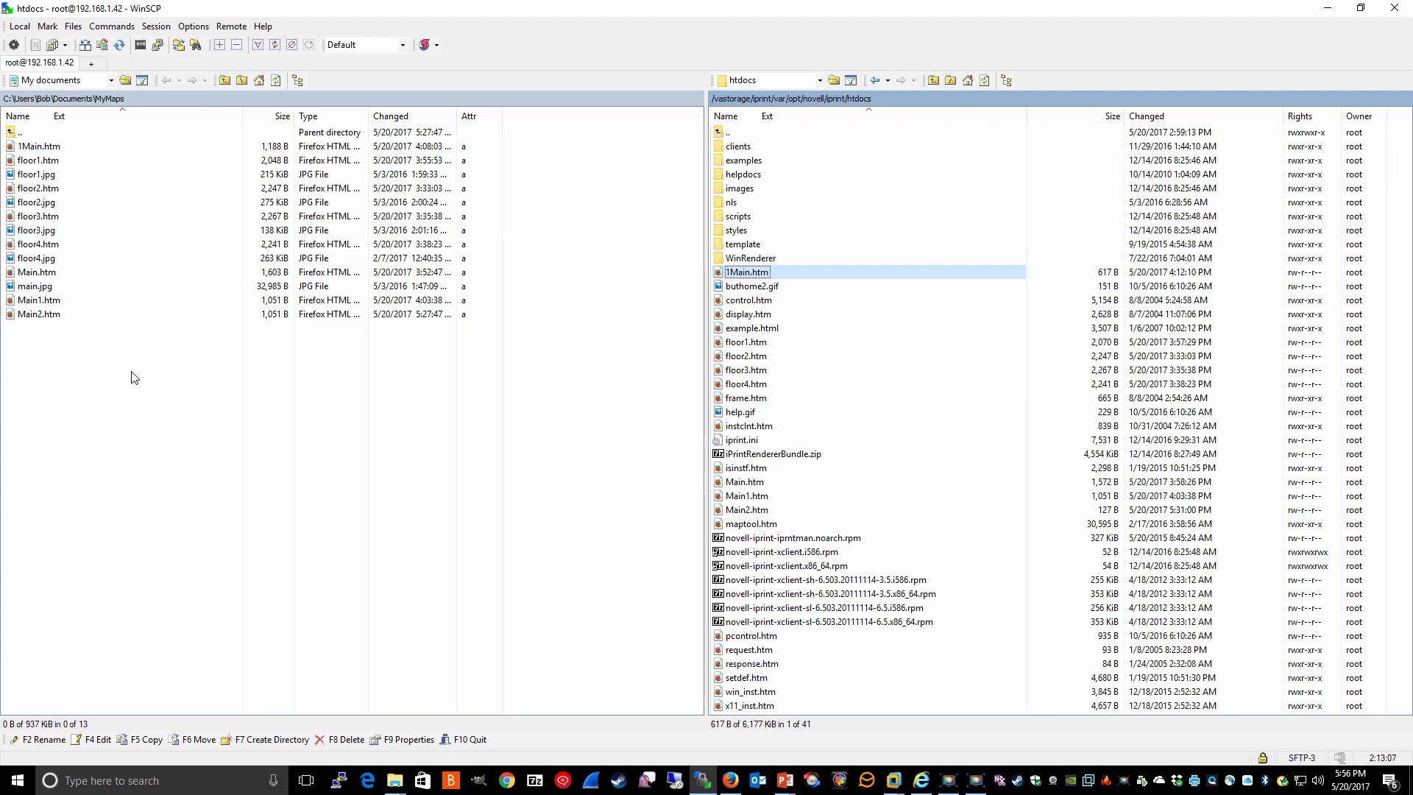
pyautogui.click(921, 780)
pyautogui.click(212, 97)
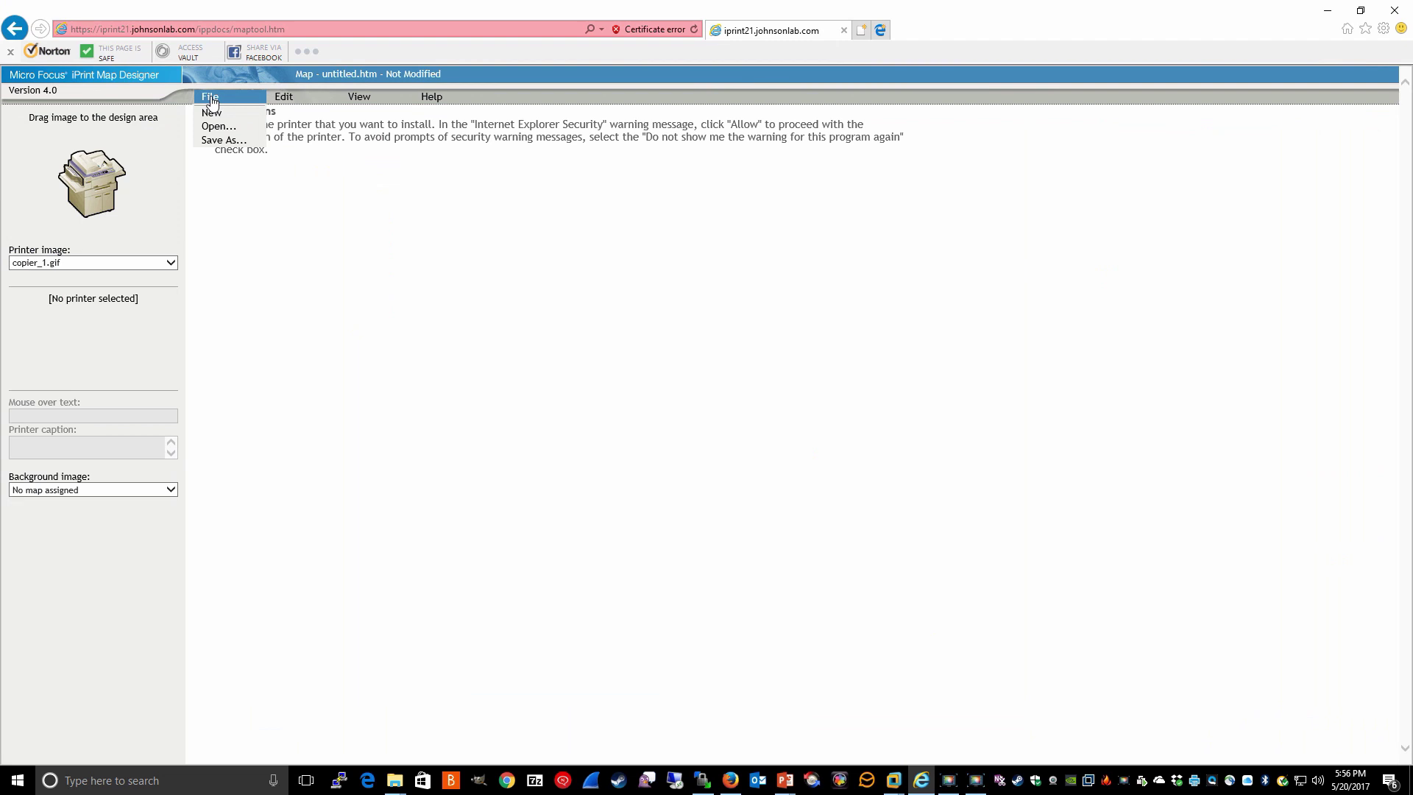
pyautogui.click(217, 127)
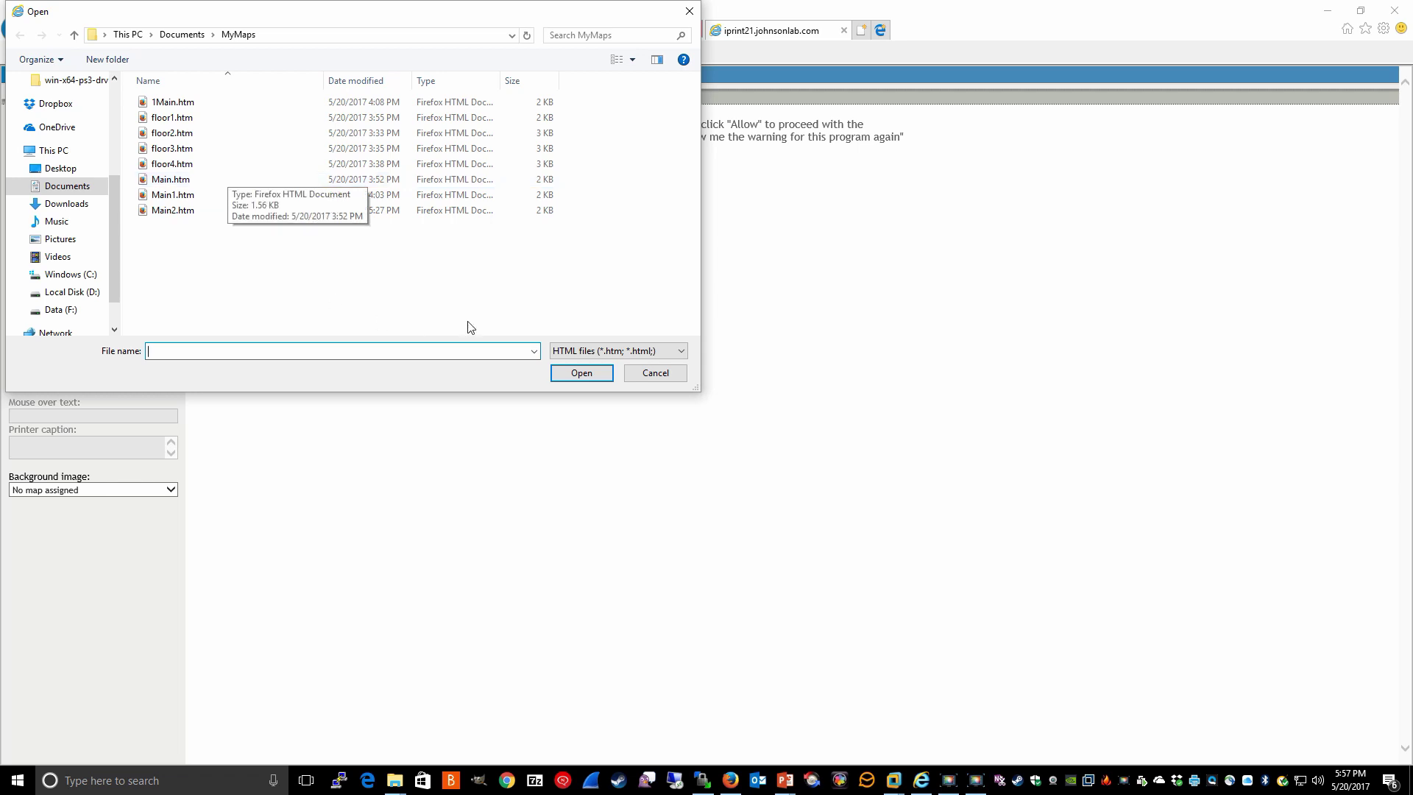
pyautogui.click(651, 379)
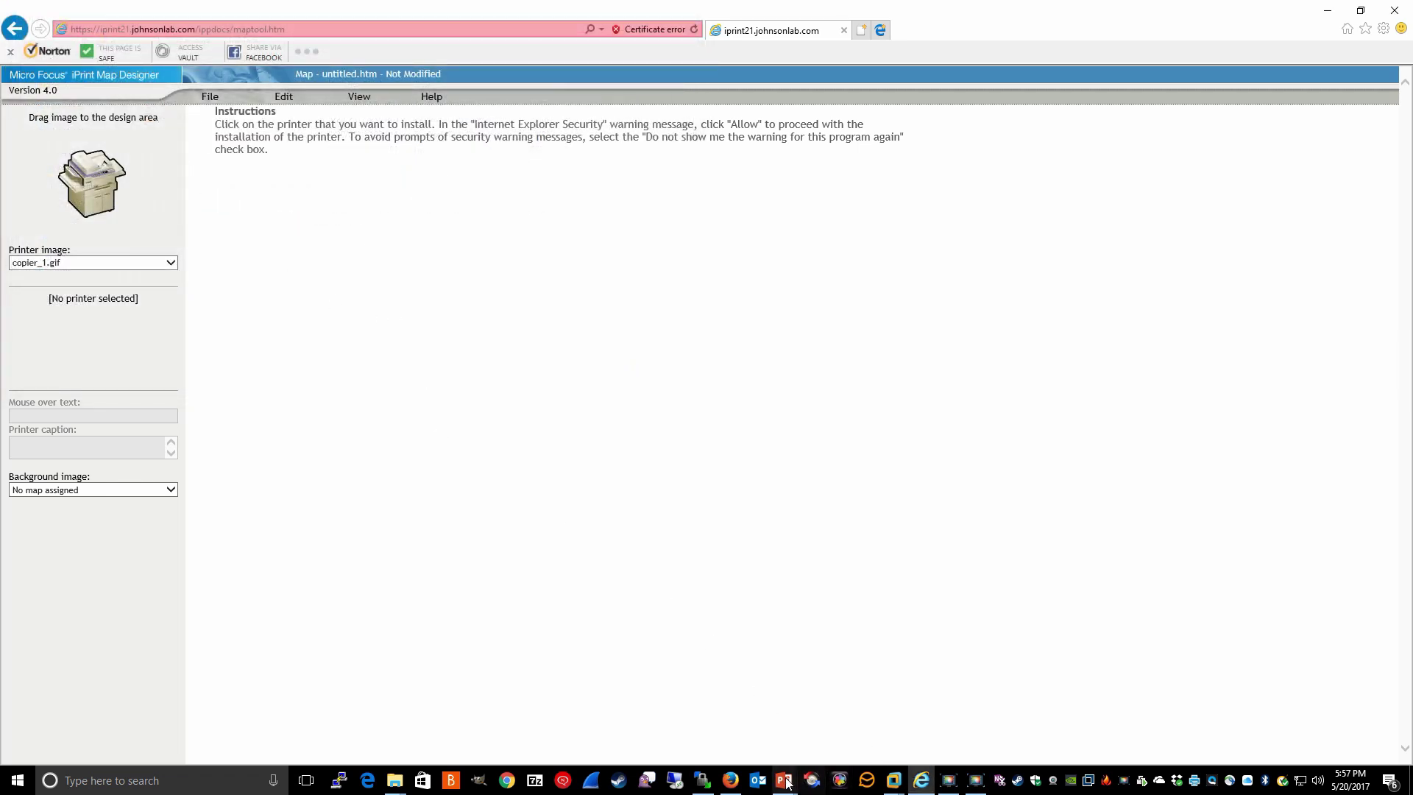
pyautogui.click(700, 784)
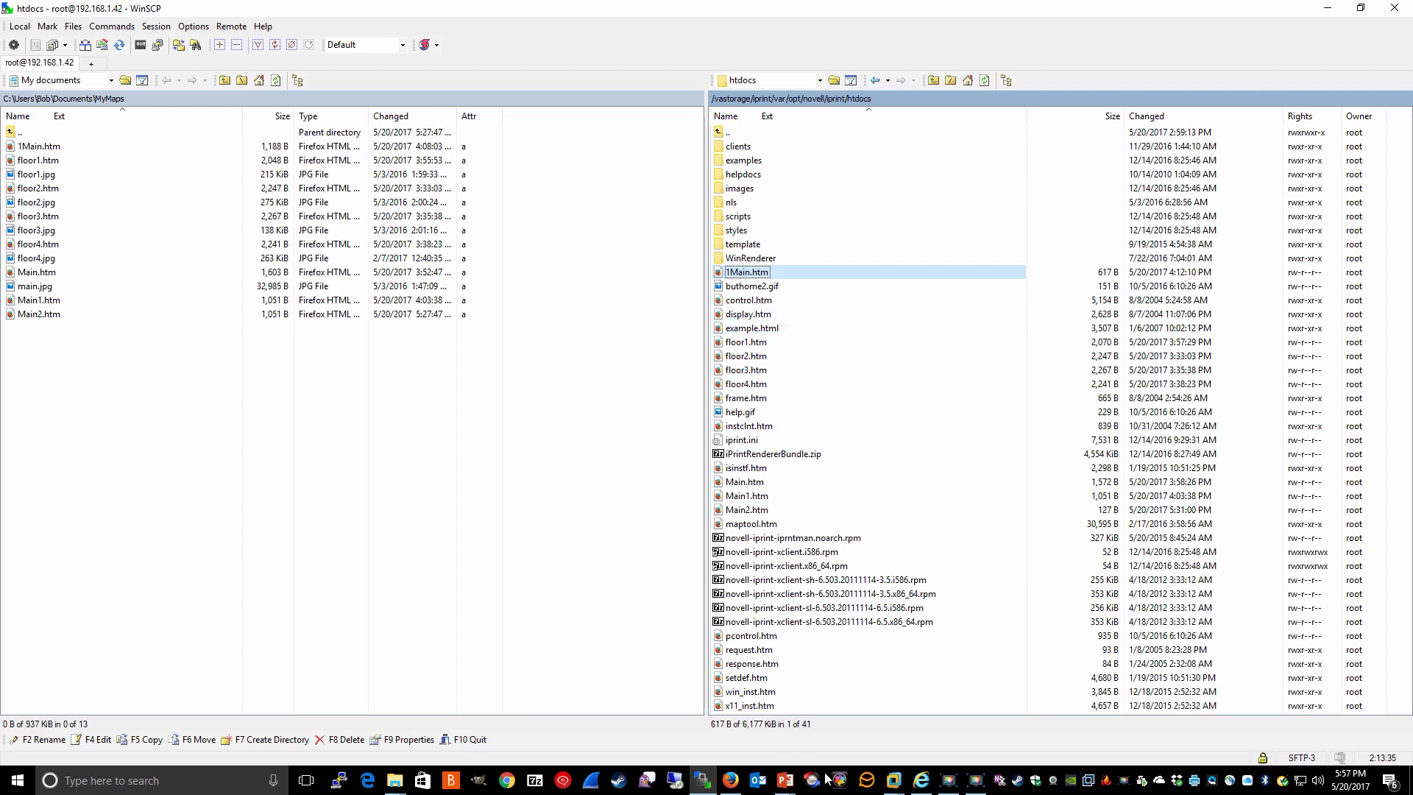
# Load Main2.htm with the Main Campus outline into the Map Designer, then reopen the Open dialog
pyautogui.click(922, 780)
pyautogui.click(210, 96)
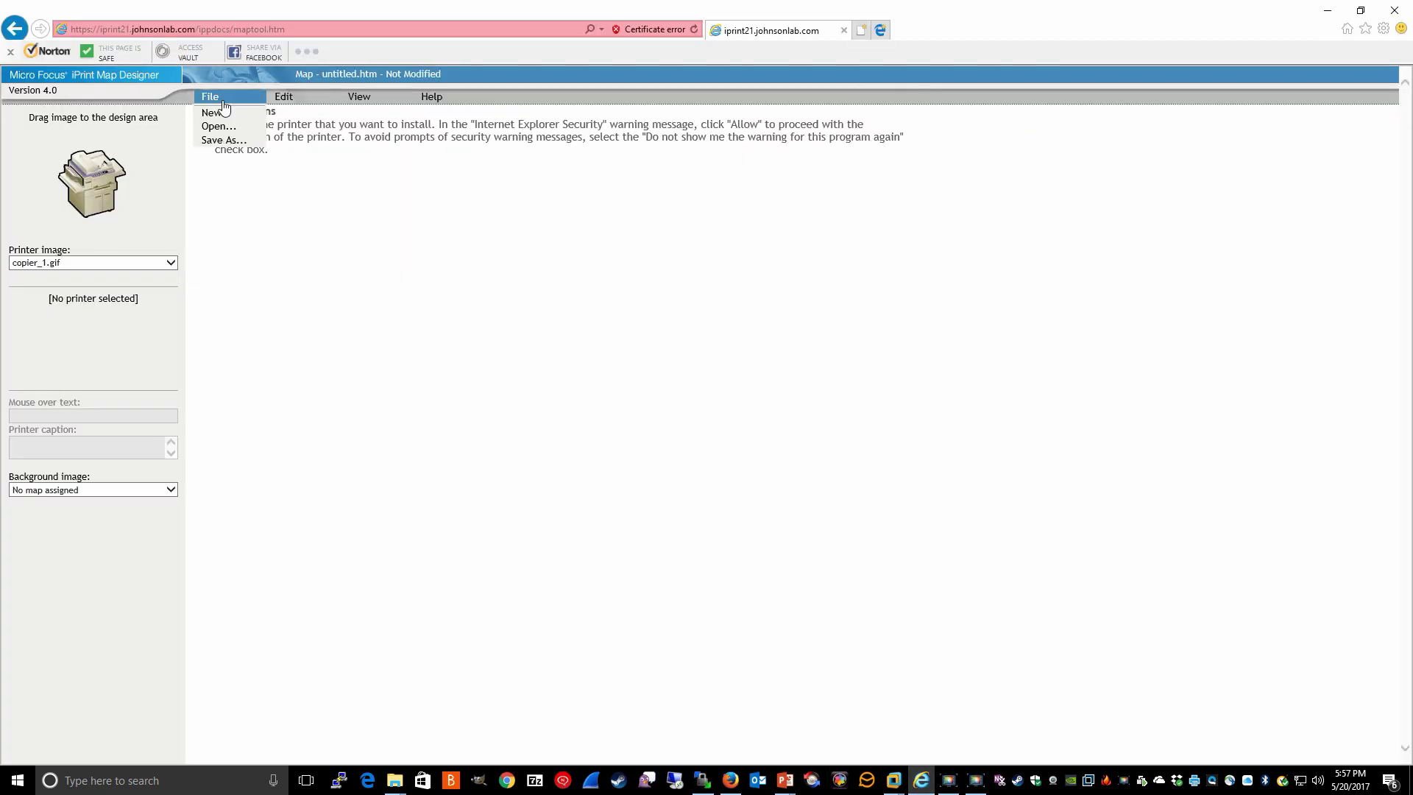
pyautogui.click(219, 131)
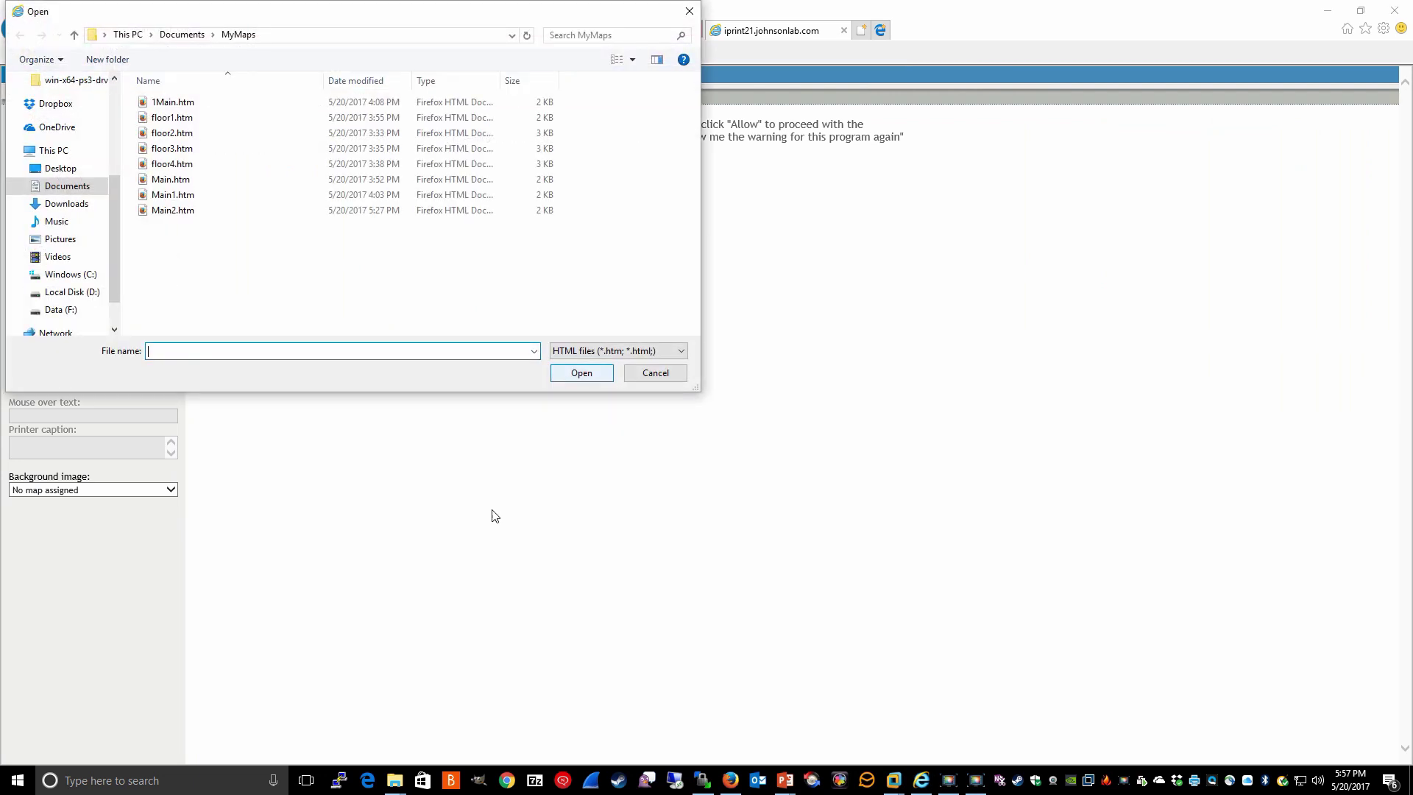
pyautogui.click(171, 211)
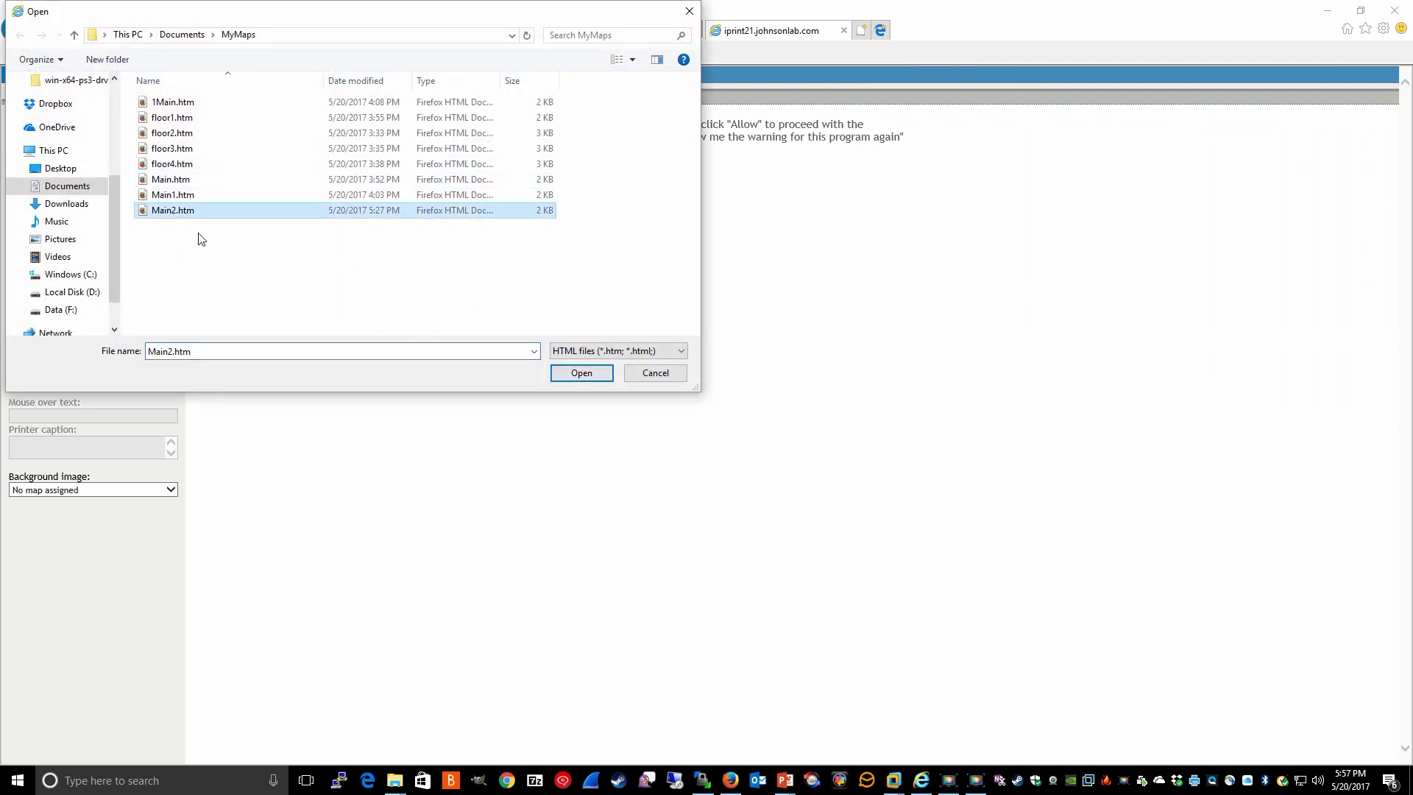
pyautogui.click(578, 377)
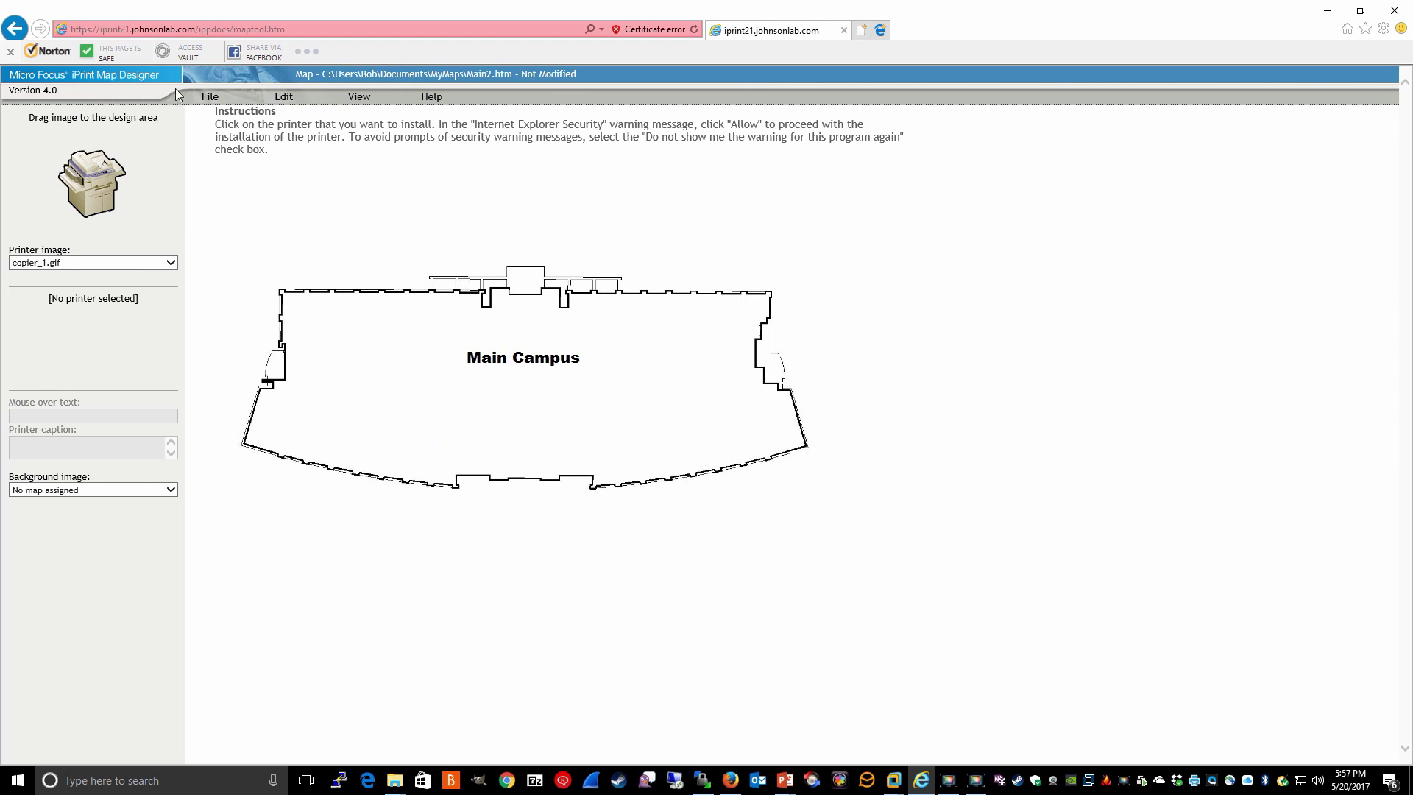
pyautogui.click(210, 96)
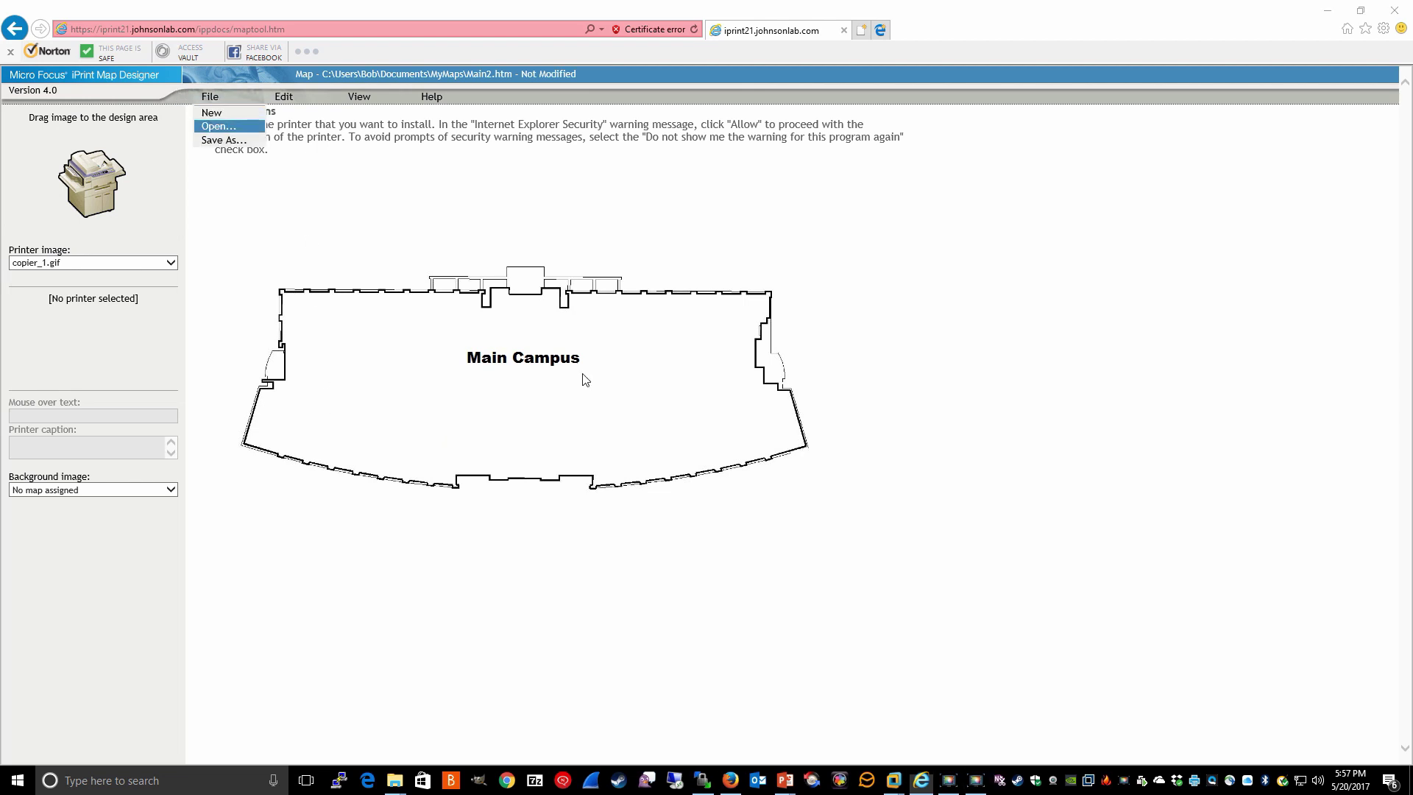
pyautogui.click(215, 129)
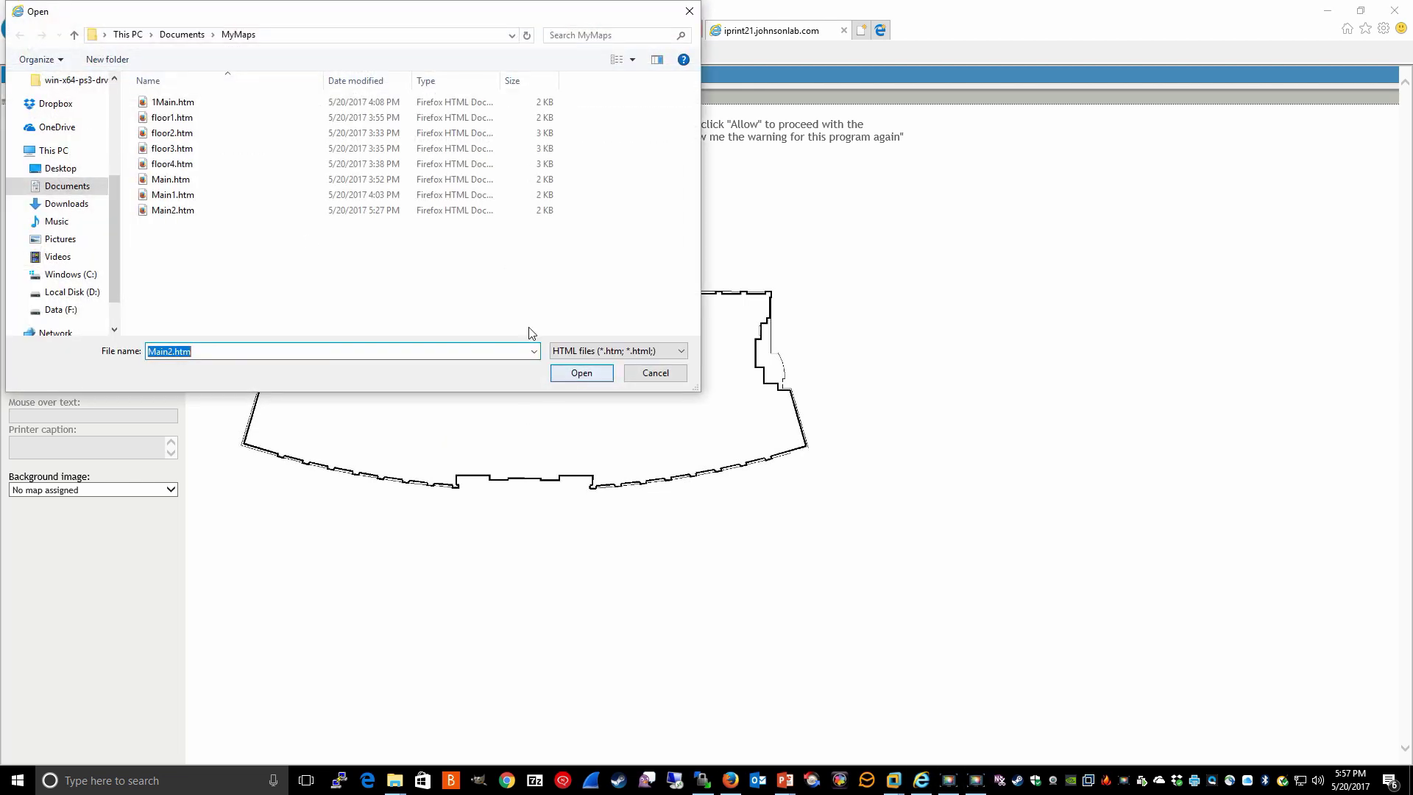
# Open floor3.htm, the third-floor plan with the Copy Room and Manufacturing printers
pyautogui.click(166, 150)
pyautogui.click(581, 374)
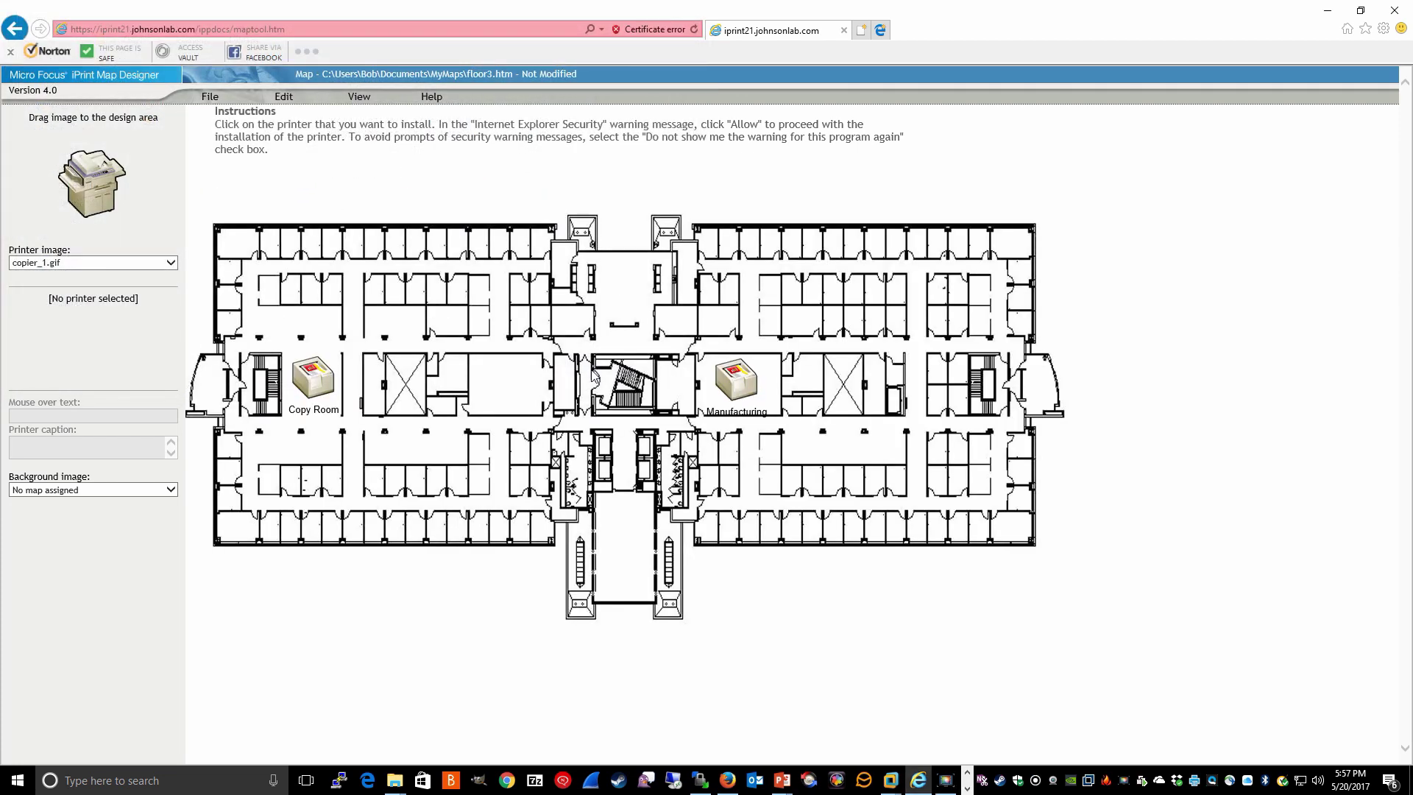